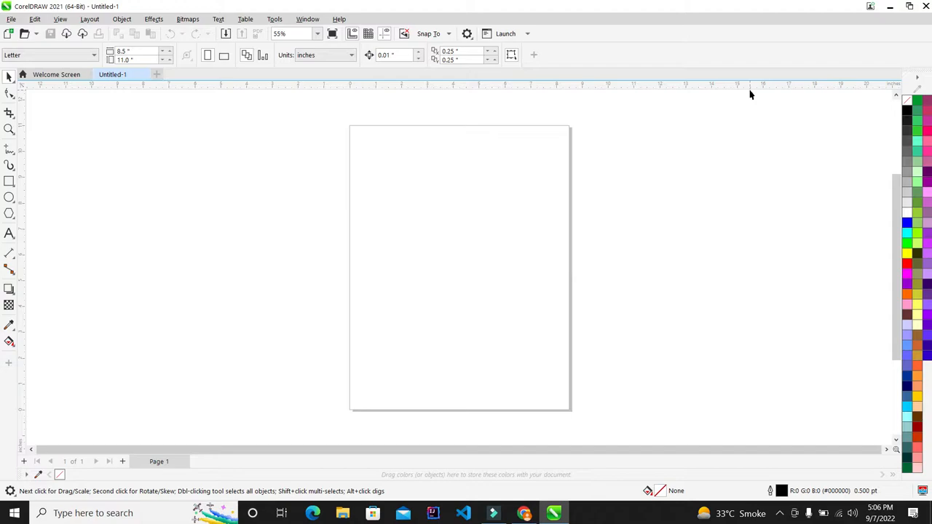
- Centre the Letter page in the window with Shift+F4
scroll(440, 201, down, 2)
scroll(493, 233, up, 2)
scroll(460, 177, down, 2)
scroll(463, 172, up, 2)
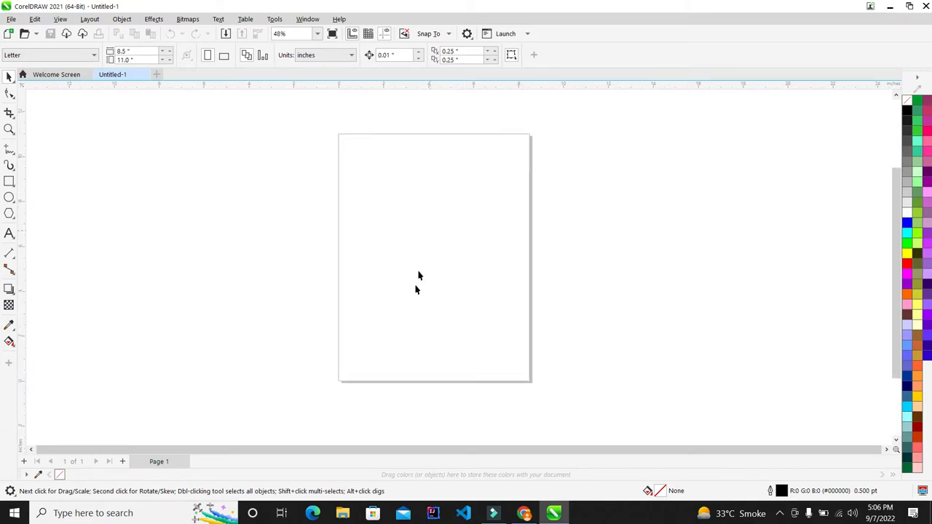
scroll(458, 266, up, 1)
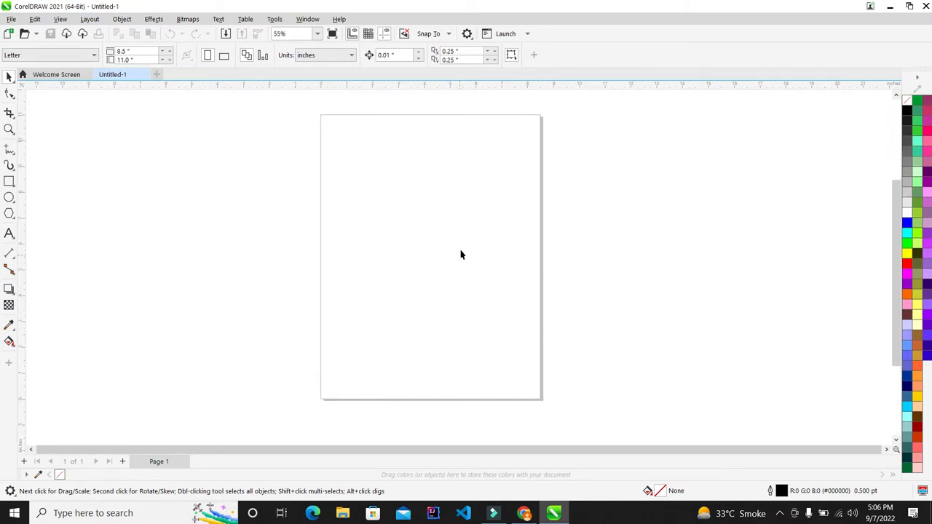
key(shift+F4)
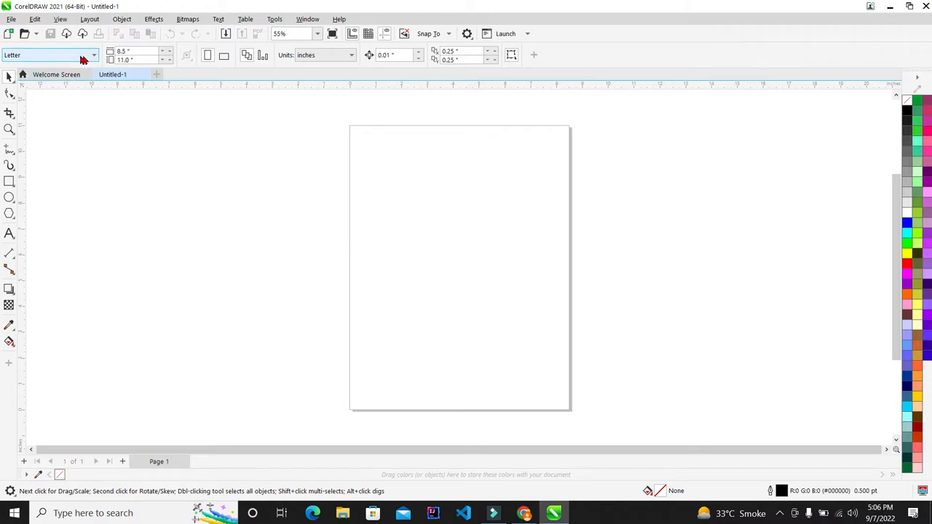
scroll(286, 173, down, 1)
scroll(401, 194, up, 1)
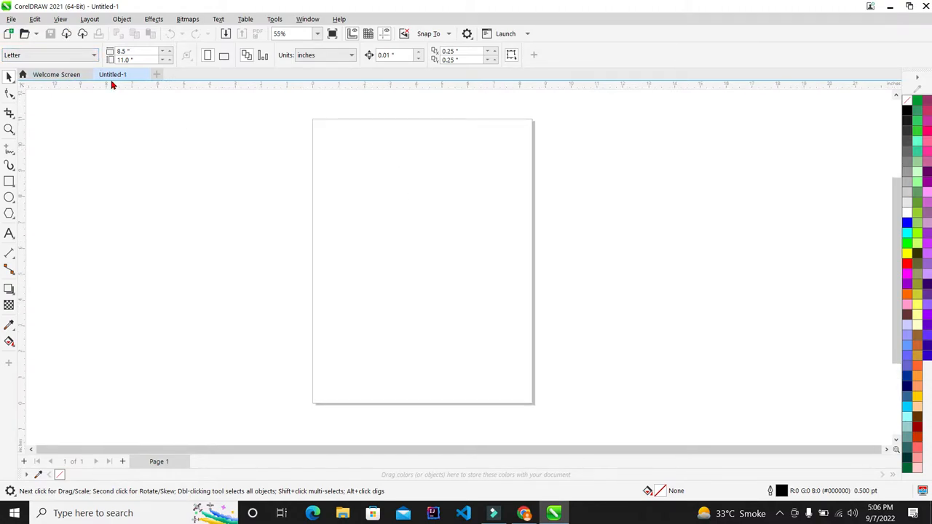
- Change the page size to A4 and keep the measurement units in inches
click(80, 56)
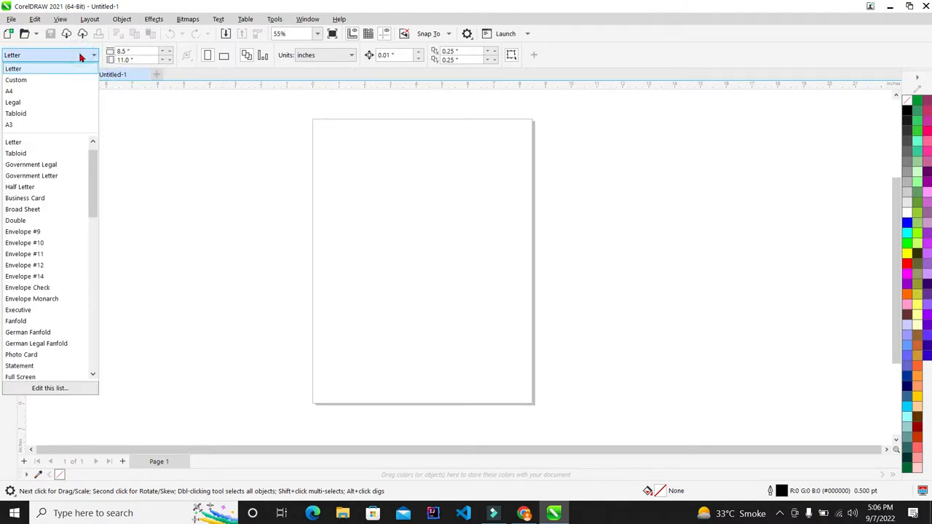
click(72, 93)
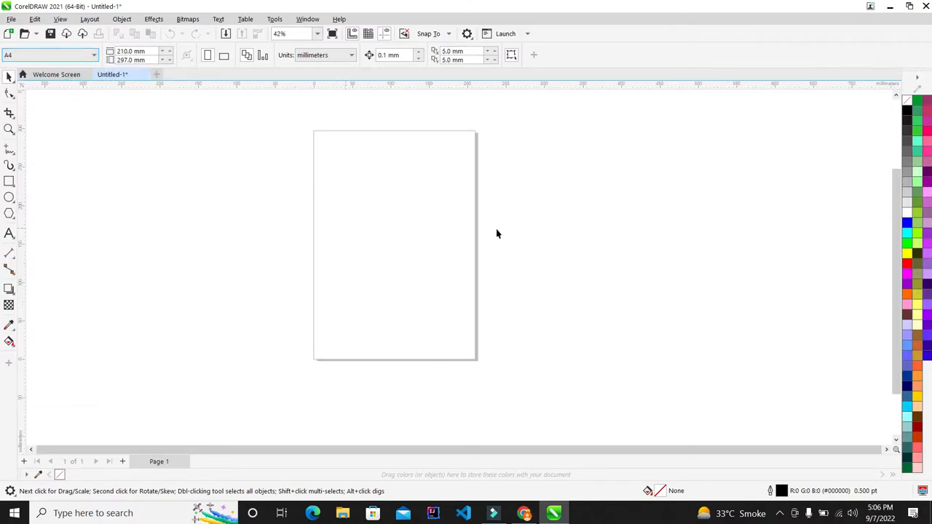
click(339, 56)
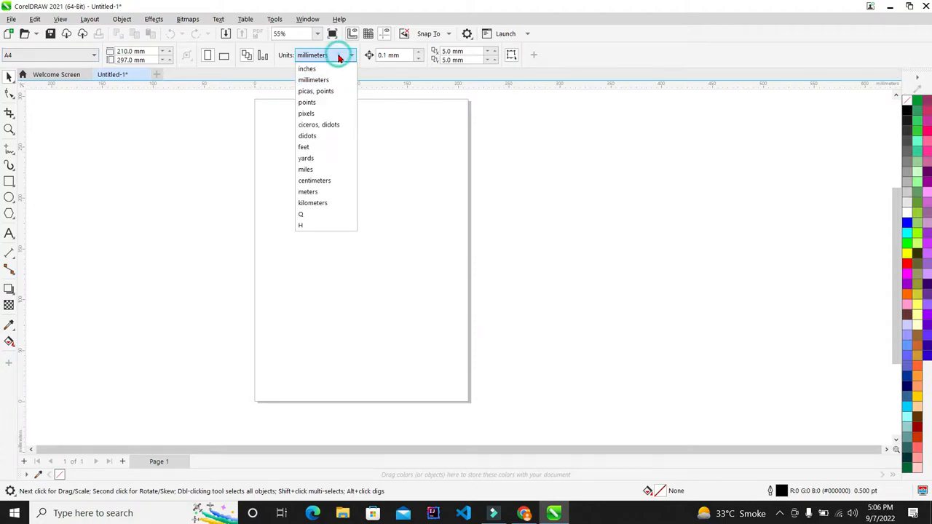
click(333, 67)
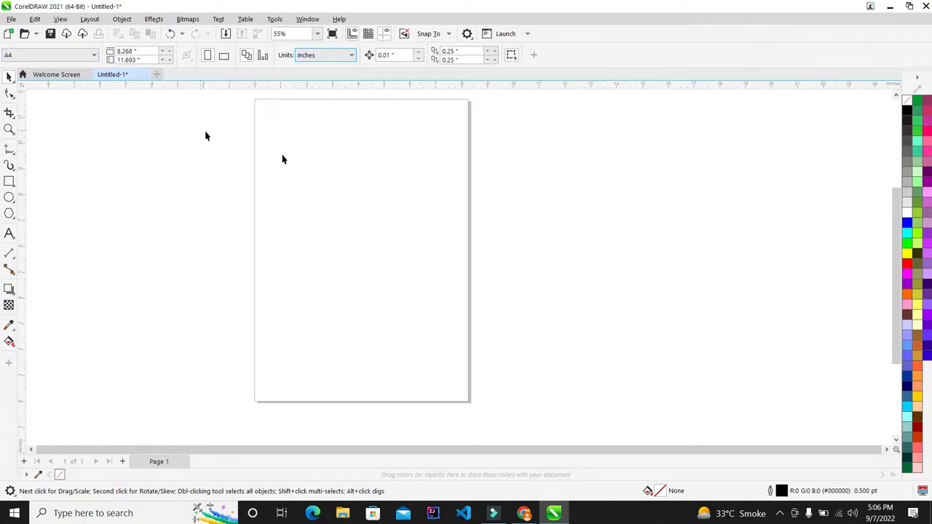
scroll(296, 192, down, 1)
click(148, 50)
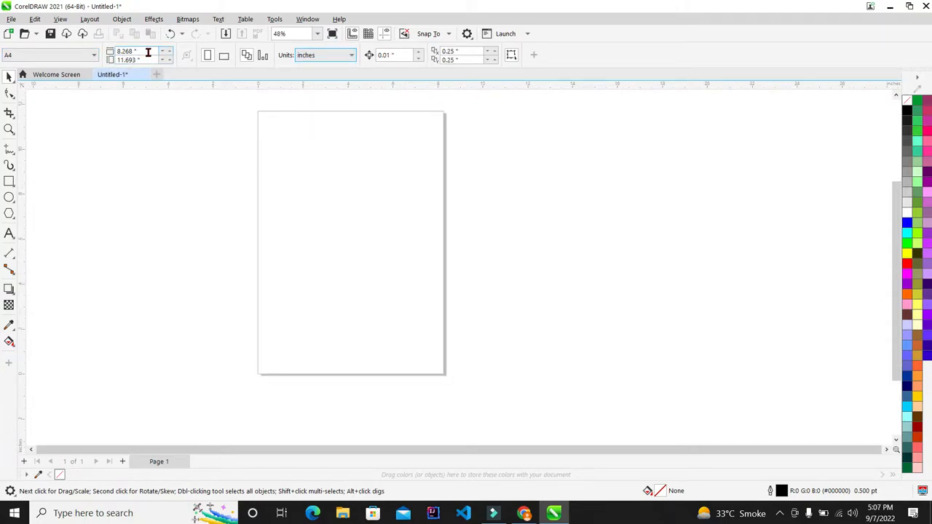
click(153, 193)
scroll(329, 232, down, 2)
scroll(329, 232, up, 2)
- Draw an 8.5 × 11 inch rectangle and move it onto the page
click(9, 182)
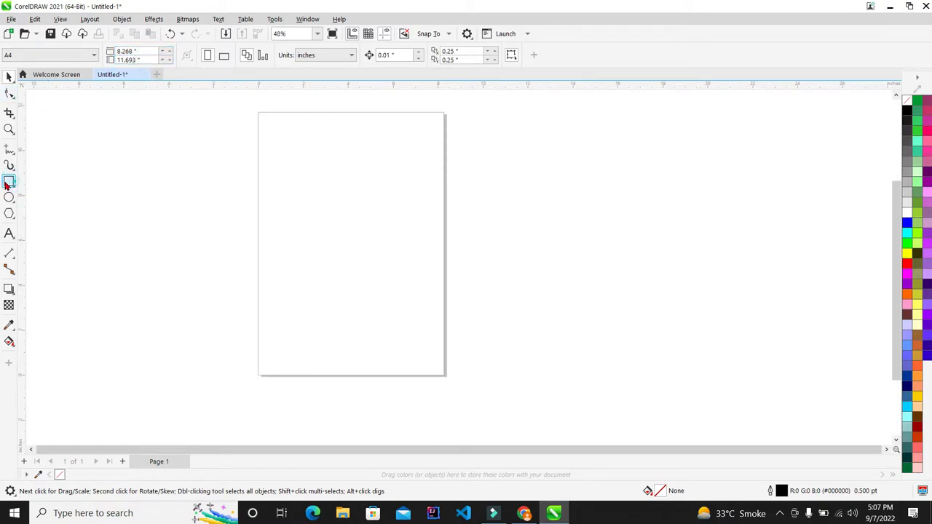
drag(91, 156, 273, 323)
click(129, 52)
text(8.5)
key(Tab)
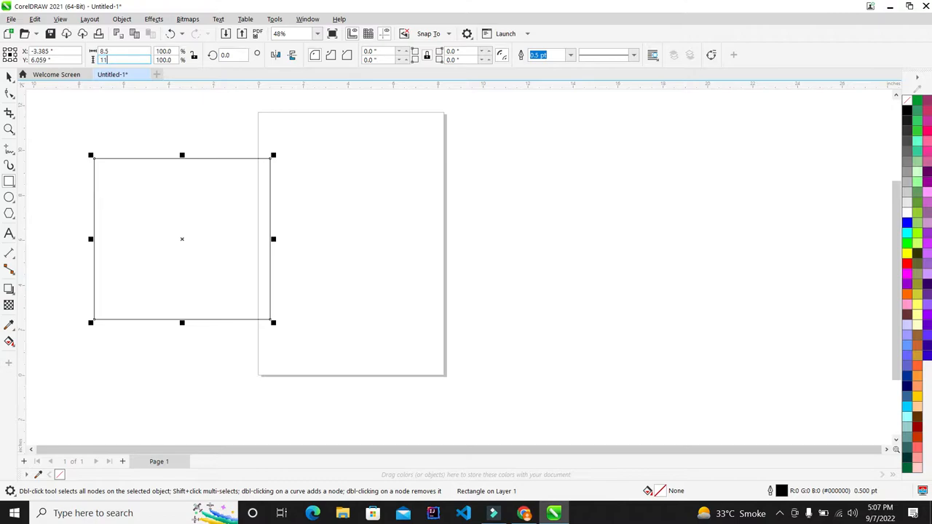
key(Return)
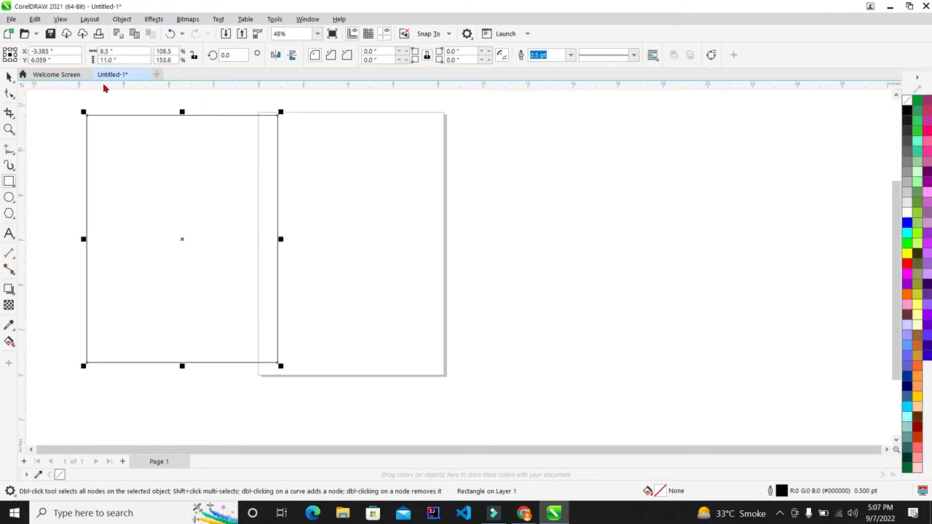
drag(182, 237, 346, 241)
click(209, 110)
- Set a custom page size of 9 × 12 inches
click(150, 54)
text(9)
key(Tab)
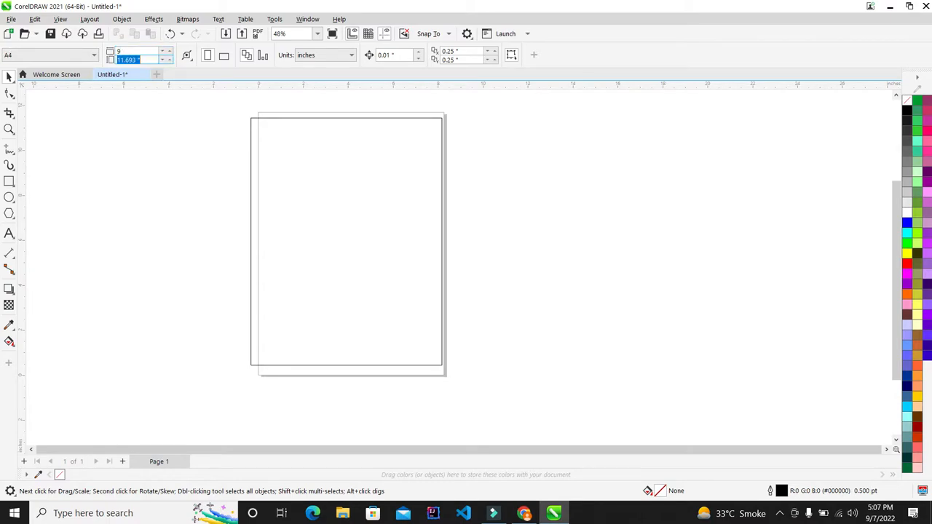
text(12)
key(Return)
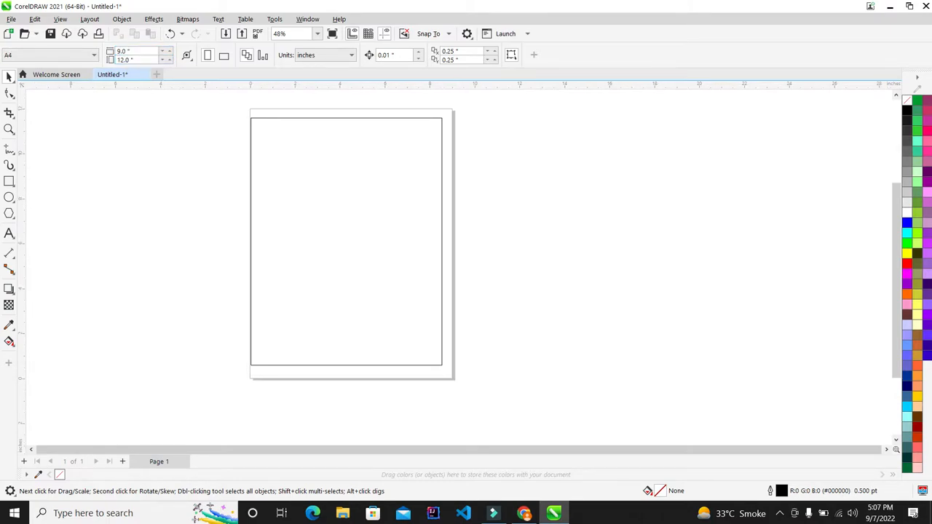
- Check the border rectangle's 8.5 × 11 size, then fit all objects in the window
click(300, 208)
click(512, 149)
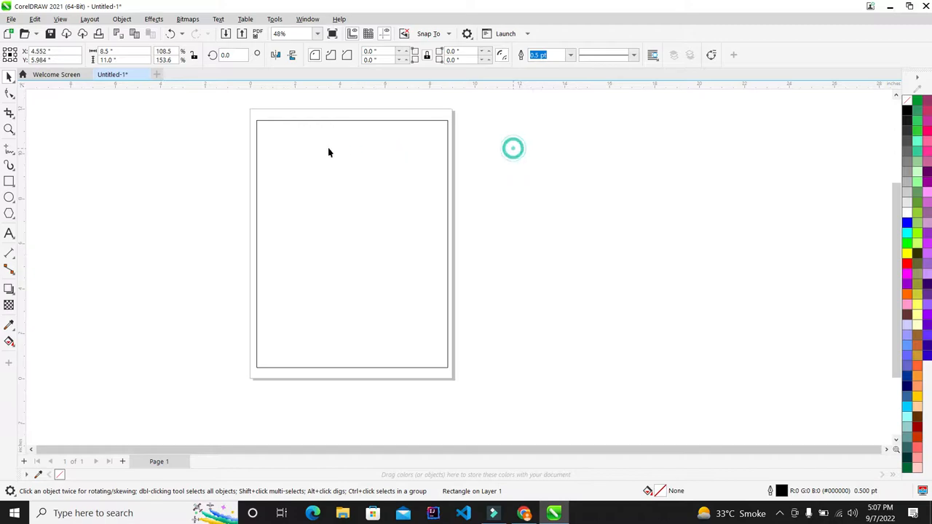
scroll(346, 156, down, 2)
scroll(347, 156, up, 3)
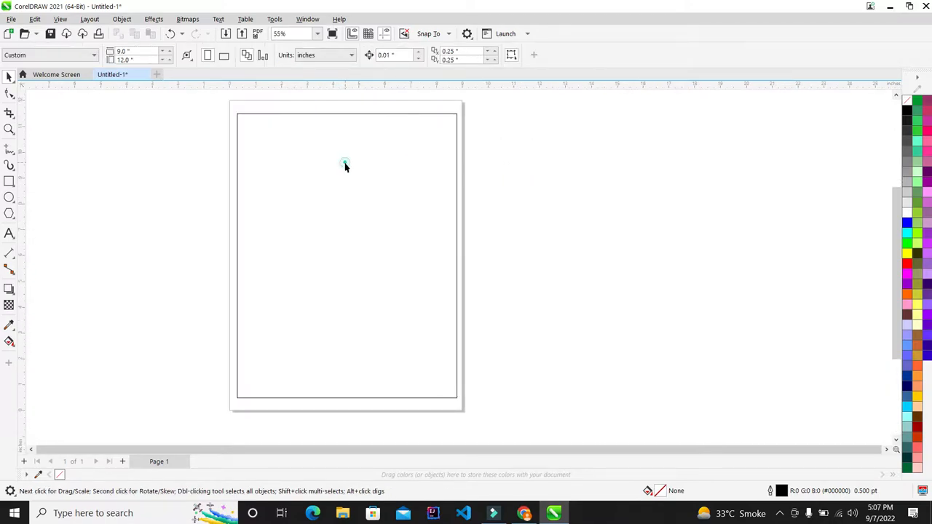
click(345, 161)
click(131, 50)
click(139, 61)
click(670, 221)
scroll(337, 169, down, 1)
scroll(319, 189, up, 1)
scroll(346, 185, down, 1)
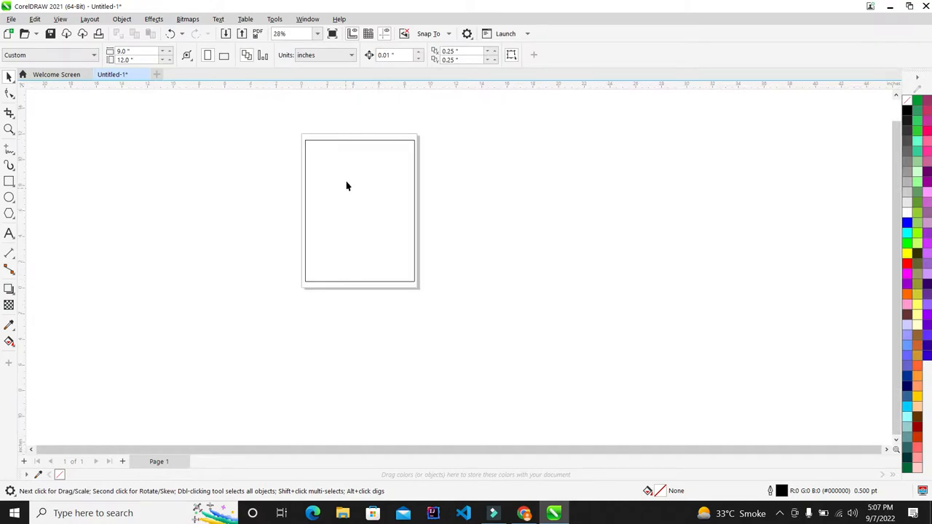
scroll(350, 167, up, 1)
click(357, 149)
click(573, 173)
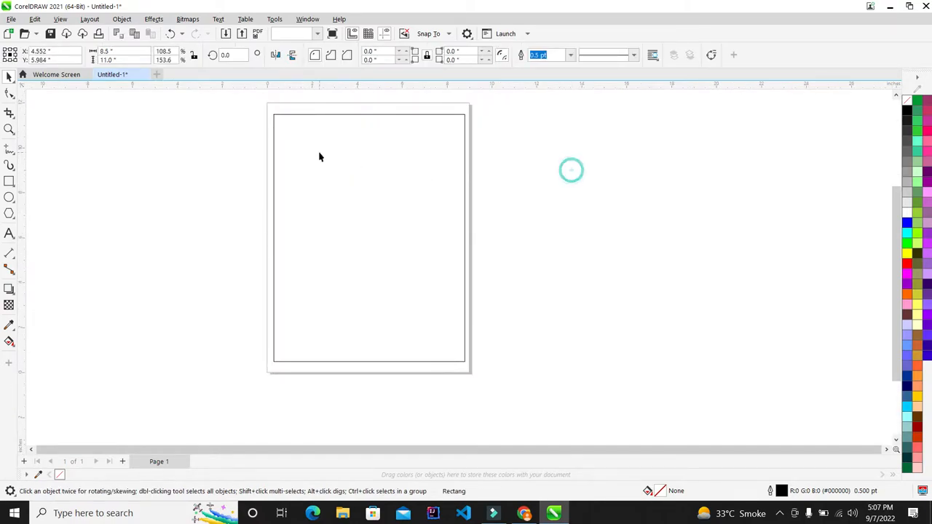
scroll(319, 156, up, 1)
key(F4)
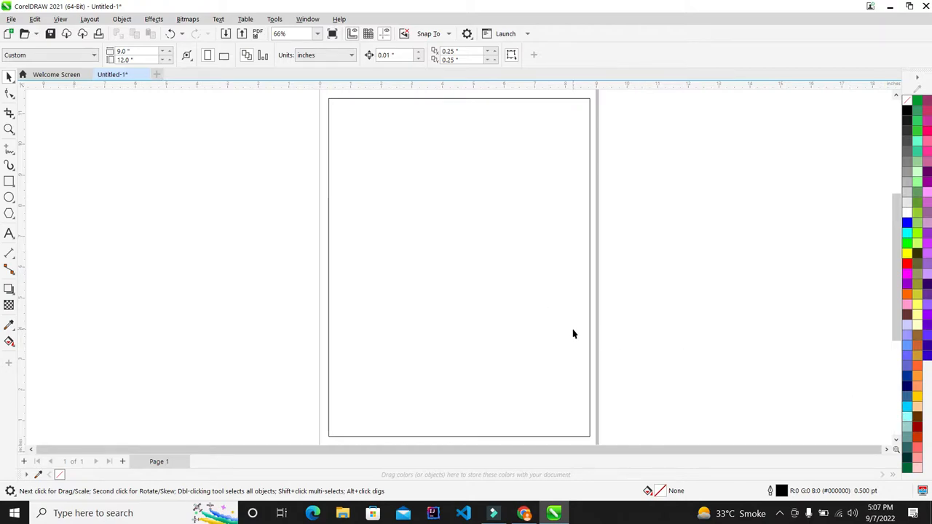
scroll(470, 256, down, 3)
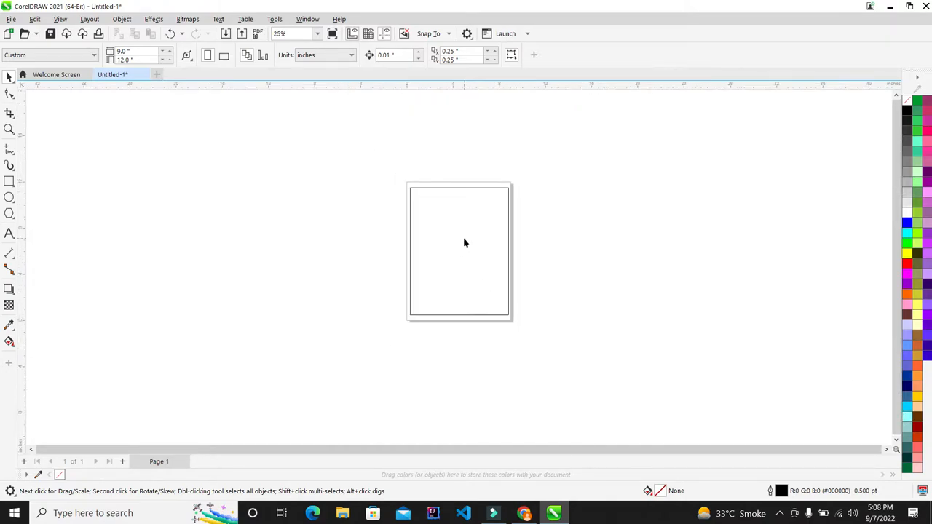
scroll(464, 241, up, 2)
scroll(469, 227, up, 1)
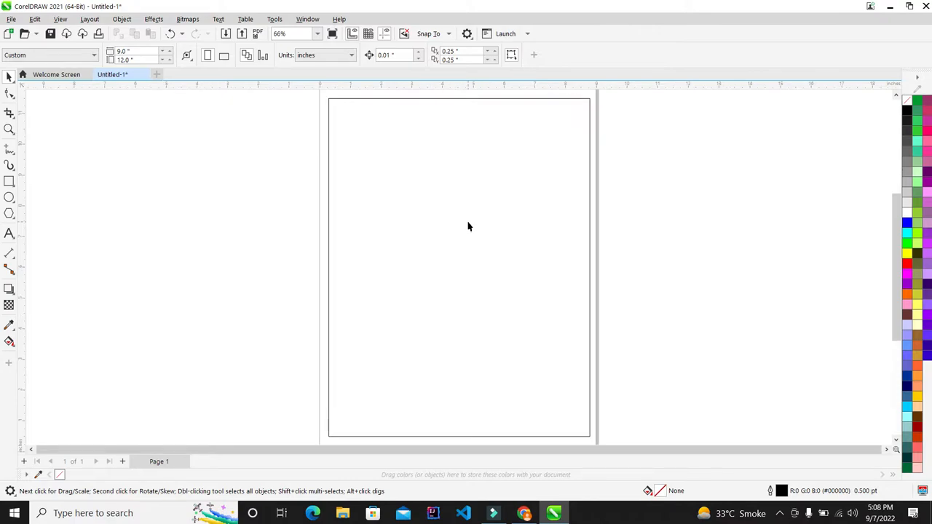
click(9, 233)
- Type the heading 'Technical Bunday' to the left of the page, fixing the typos
click(132, 219)
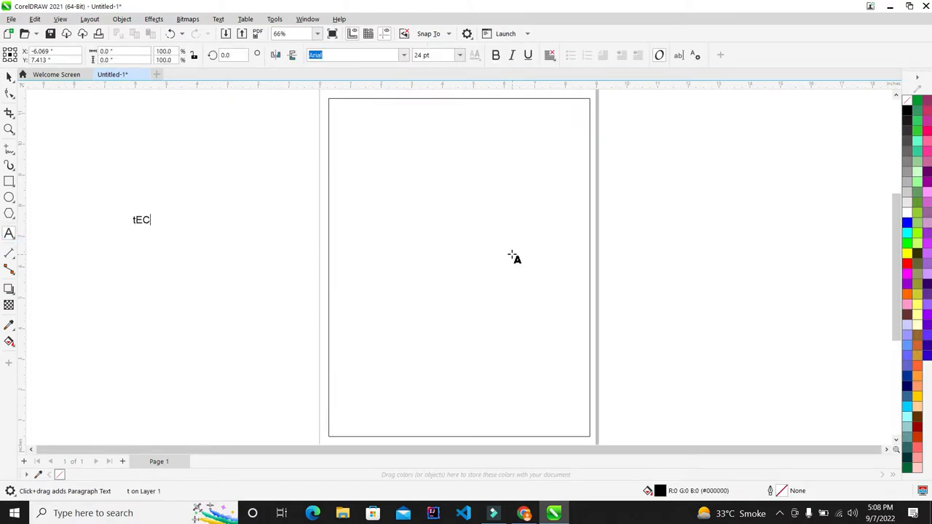
key(BackSpace)
key(BackSpace)
key(BackSpace)
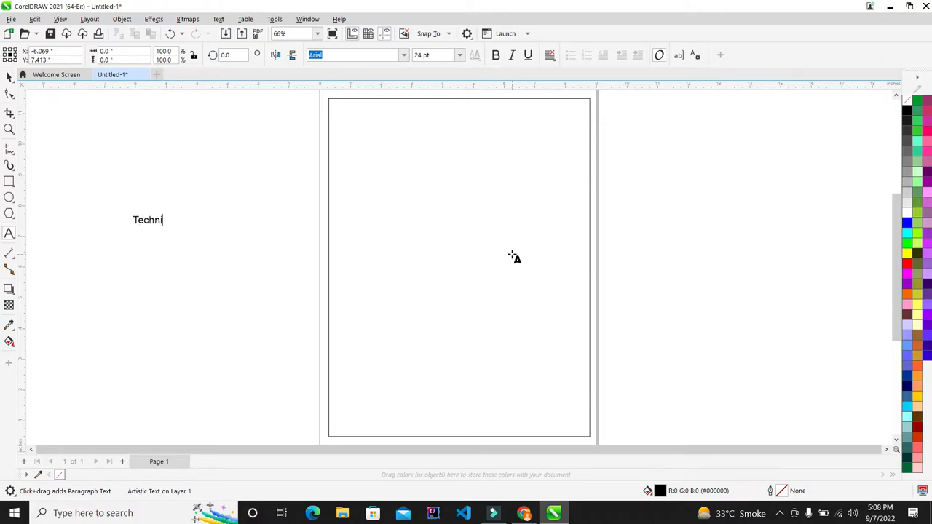
text(Technical B)
key(BackSpace)
key(BackSpace)
key(BackSpace)
text(ay)
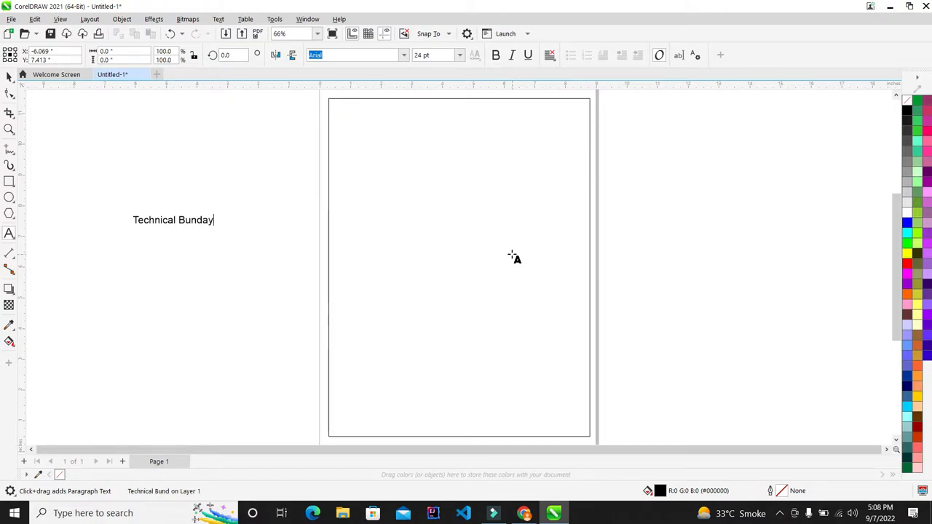
scroll(109, 212, up, 3)
- Set the heading font to Cooper Black
click(9, 76)
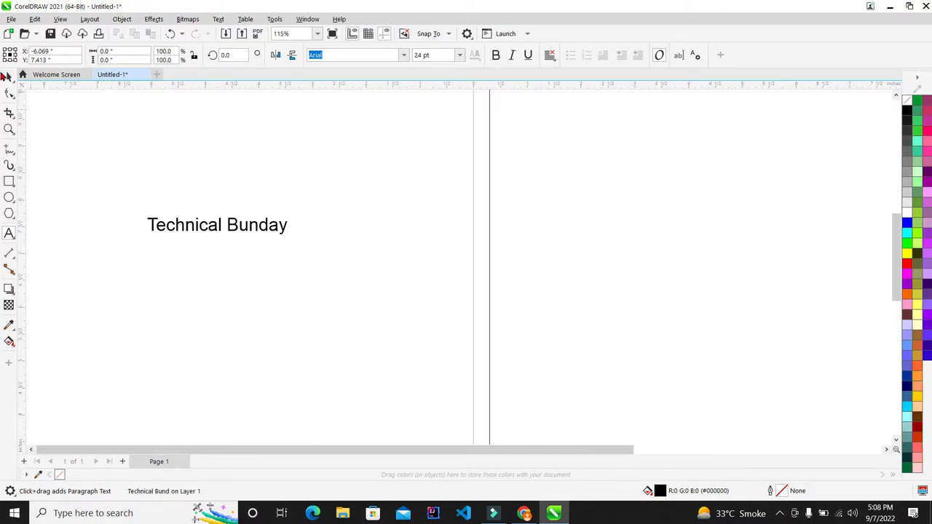
click(404, 55)
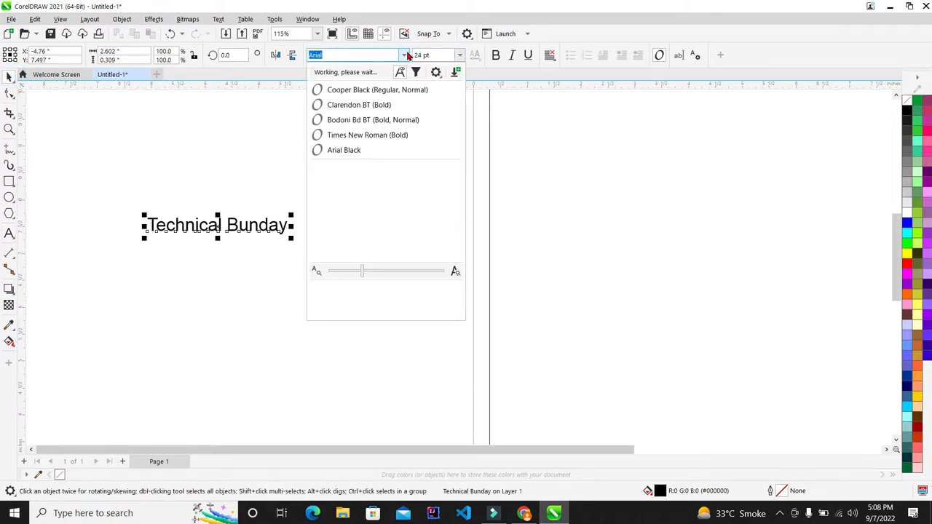
click(372, 94)
scroll(191, 211, up, 3)
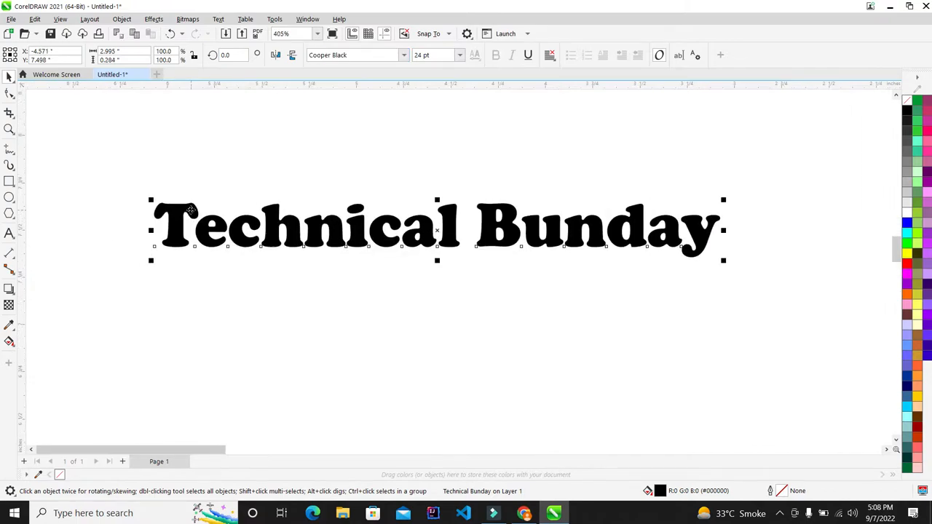
scroll(191, 211, down, 3)
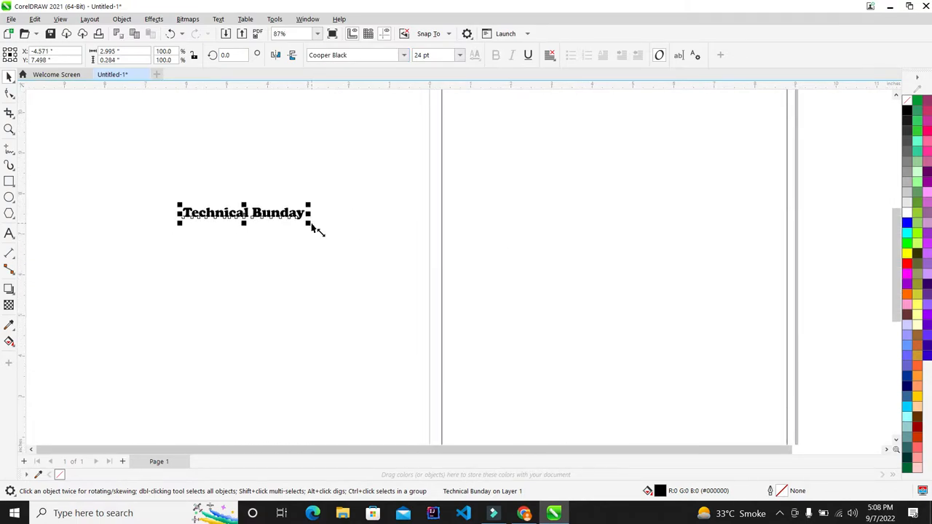
- Enlarge the heading to about three times its size and briefly check the logo outside CorelDRAW
drag(304, 225, 431, 270)
click(288, 211)
drag(308, 224, 549, 309)
click(346, 302)
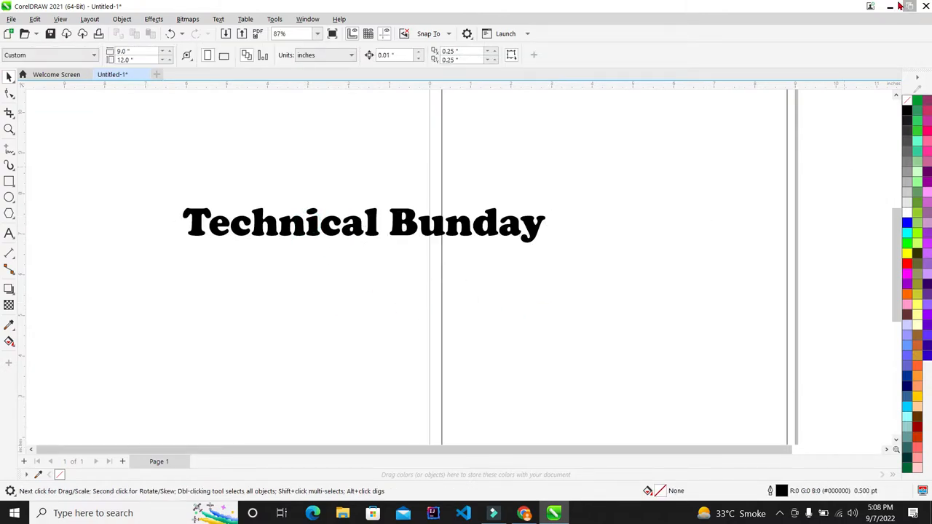
click(890, 6)
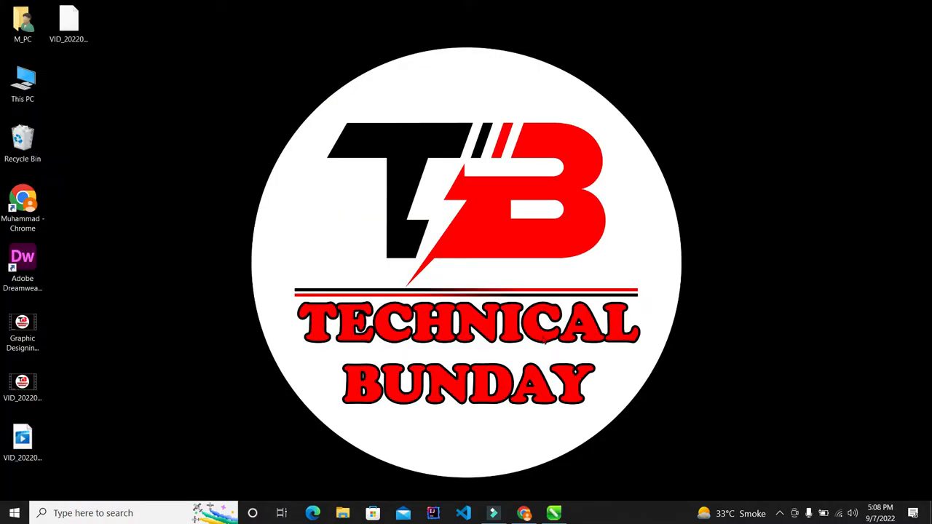
click(554, 513)
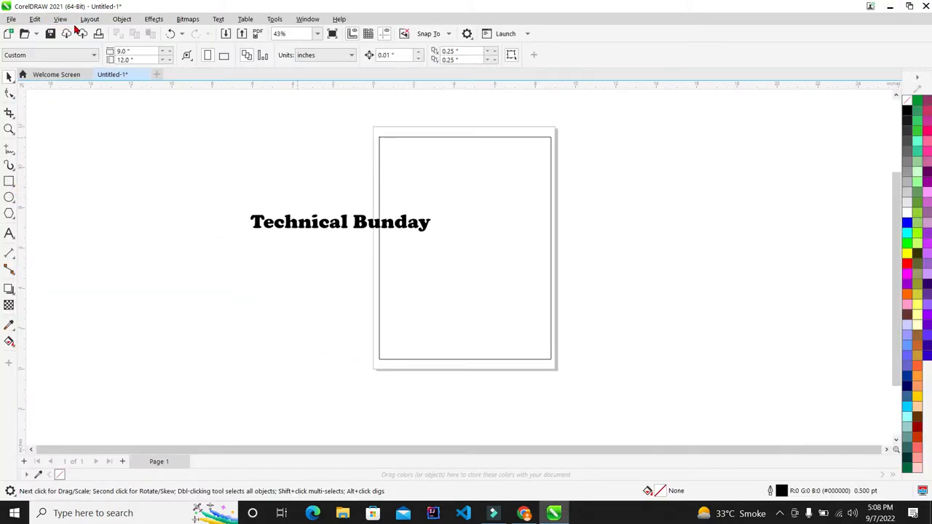
- Draw a rectangle left of the page and size it to 3 × 3 inches
scroll(430, 187, up, 1)
scroll(251, 227, down, 2)
scroll(175, 245, up, 2)
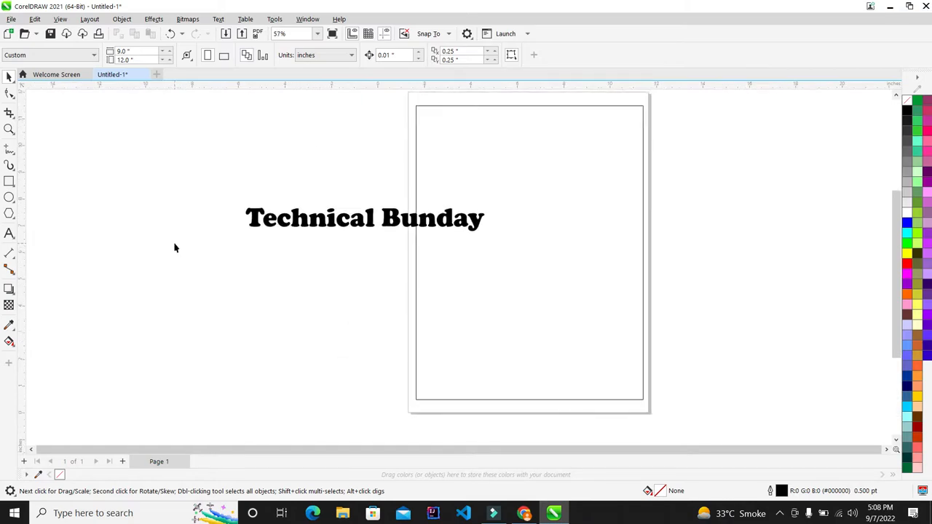
click(562, 209)
click(754, 155)
scroll(506, 185, down, 1)
scroll(252, 179, up, 3)
scroll(433, 219, down, 2)
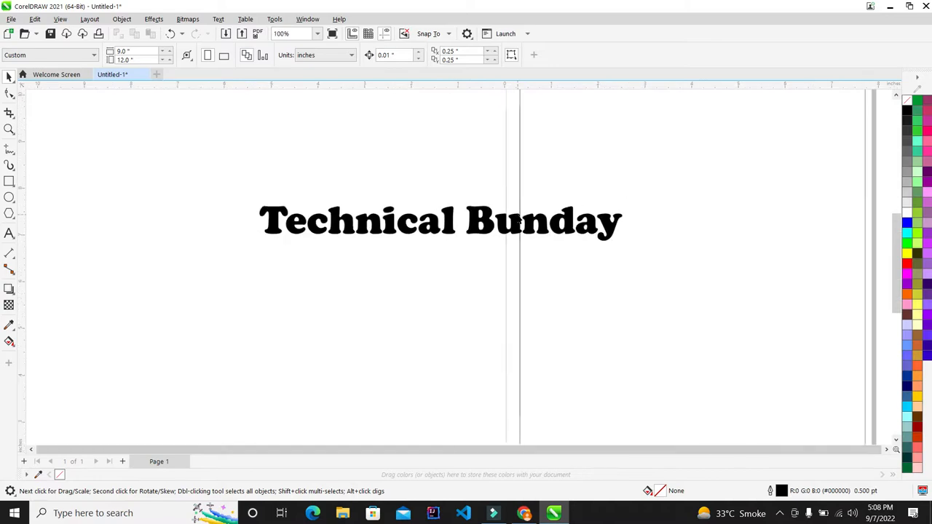
scroll(515, 221, down, 3)
scroll(416, 281, up, 2)
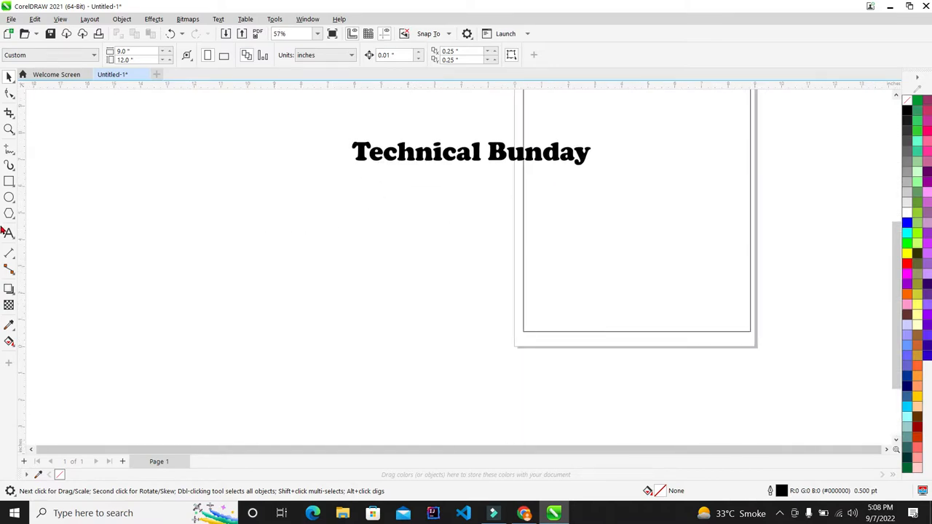
click(9, 181)
drag(194, 207, 301, 299)
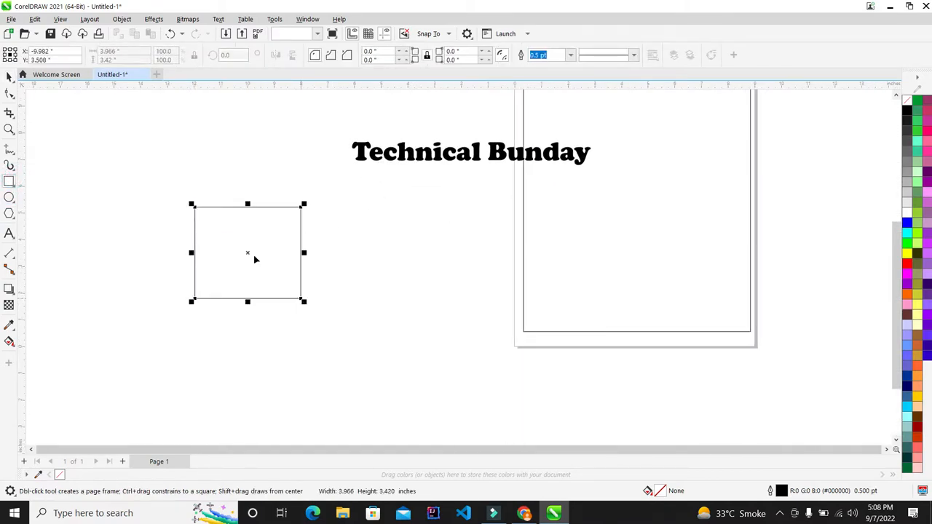
click(143, 50)
text(3)
key(Tab)
text(3)
key(Return)
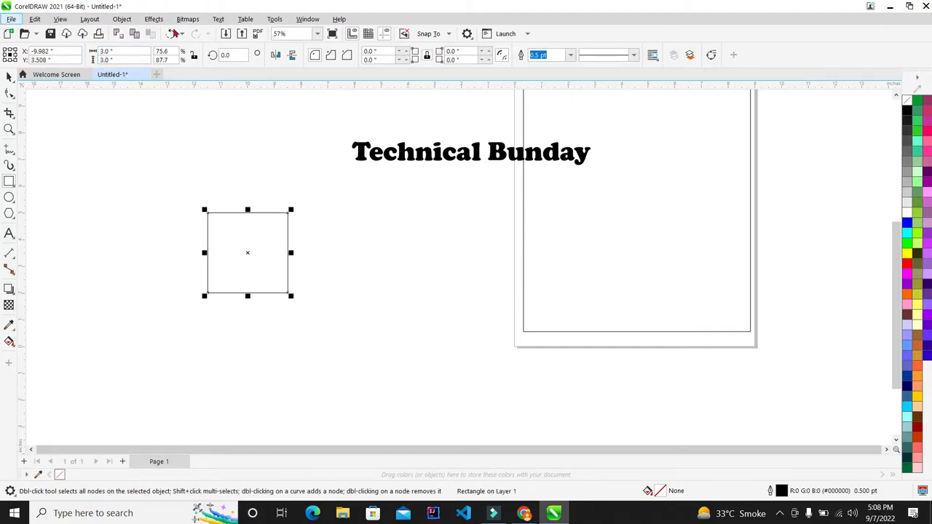
- Drop a copy of the 3-inch square to its left
scroll(239, 281, up, 2)
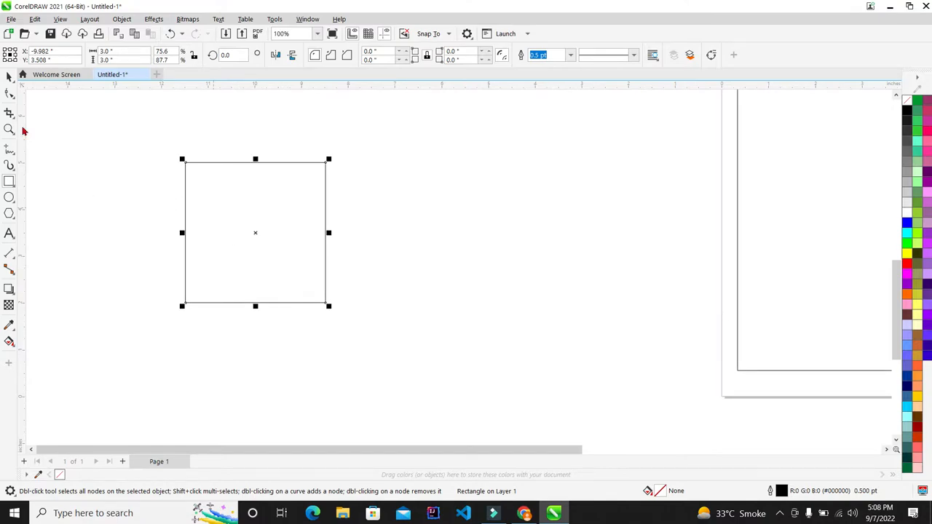
click(8, 75)
click(314, 137)
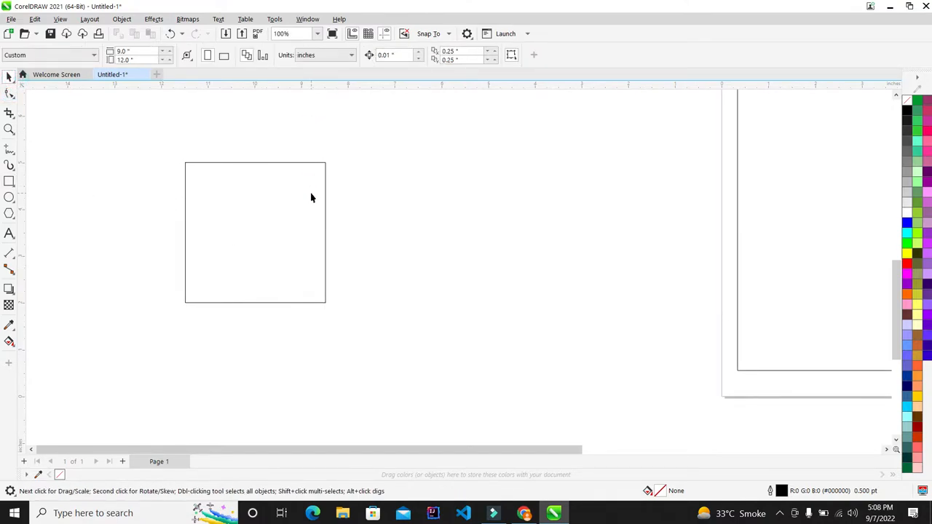
click(310, 197)
scroll(187, 201, up, 1)
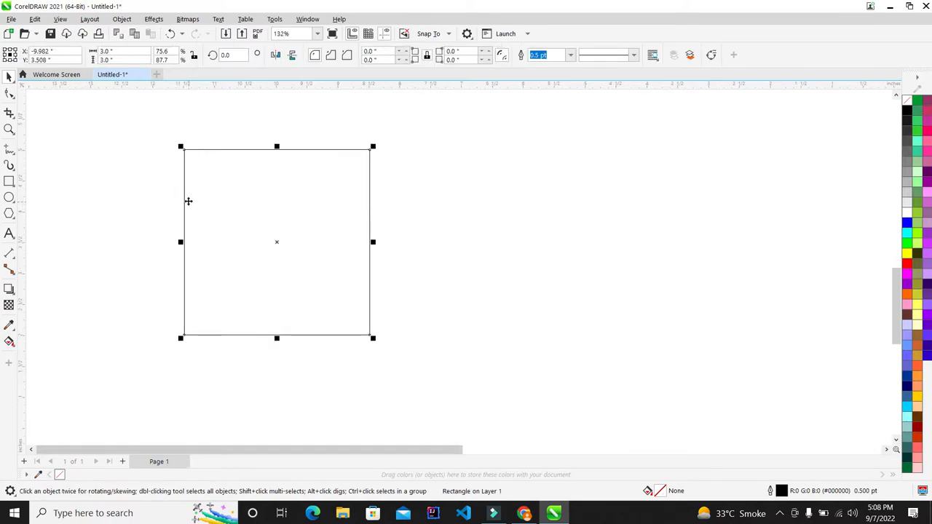
scroll(106, 242, up, 1)
click(624, 196)
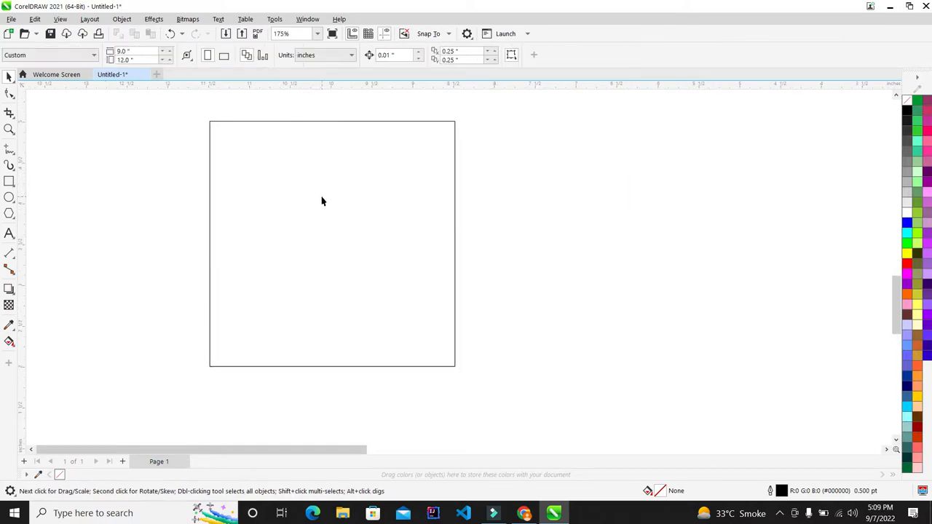
scroll(291, 203, down, 4)
scroll(263, 201, up, 3)
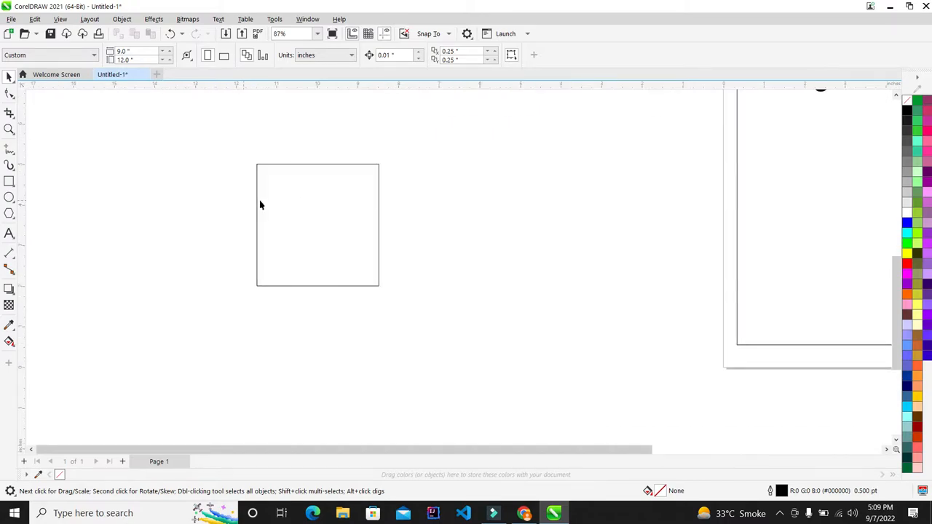
click(325, 192)
scroll(323, 195, up, 2)
scroll(324, 197, down, 2)
scroll(332, 202, up, 1)
scroll(339, 207, down, 2)
drag(380, 197, 210, 202)
scroll(182, 196, down, 1)
scroll(125, 199, up, 4)
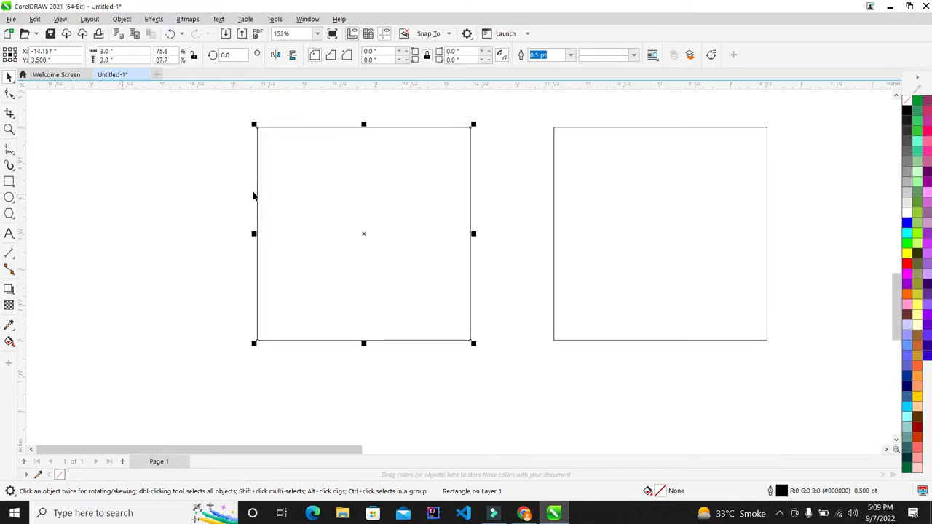
scroll(364, 189, up, 1)
scroll(294, 181, down, 3)
scroll(387, 167, up, 2)
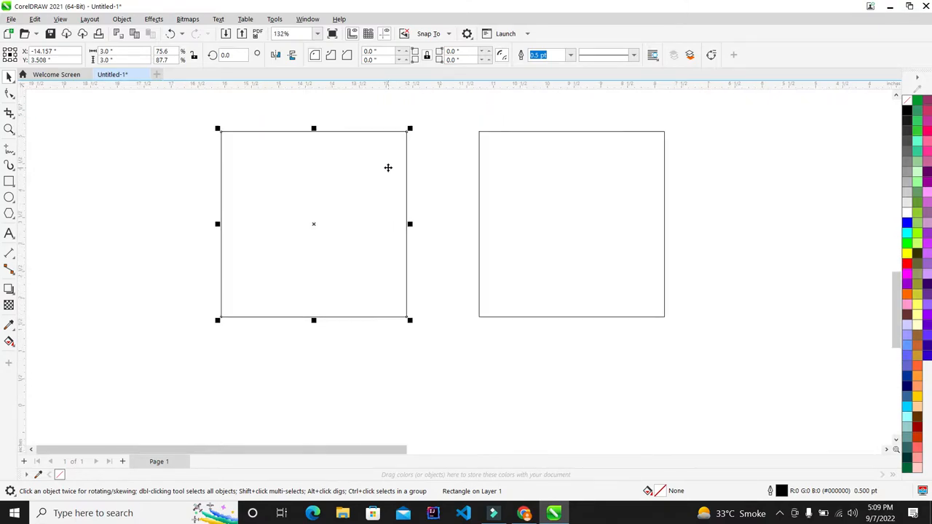
scroll(388, 167, down, 1)
scroll(399, 165, up, 1)
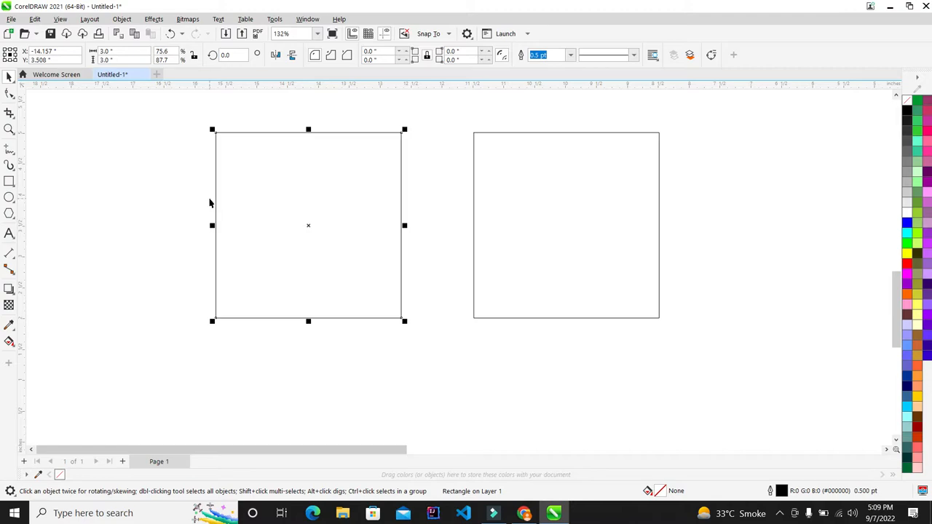
- Convert the left square to curves and delete its bottom-right node to form a triangle
scroll(220, 200, up, 2)
key(ctrl+q)
click(13, 93)
key(F10)
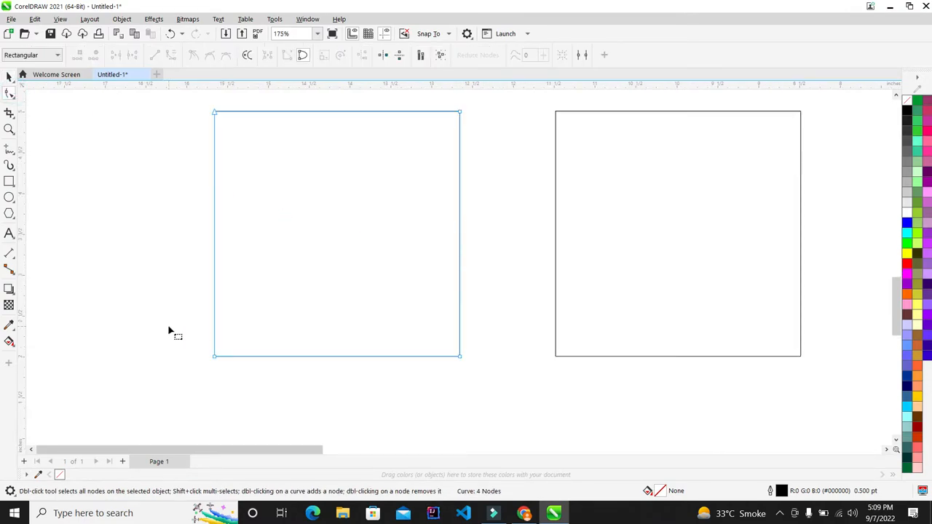
click(487, 337)
drag(464, 359, 406, 412)
key(Home)
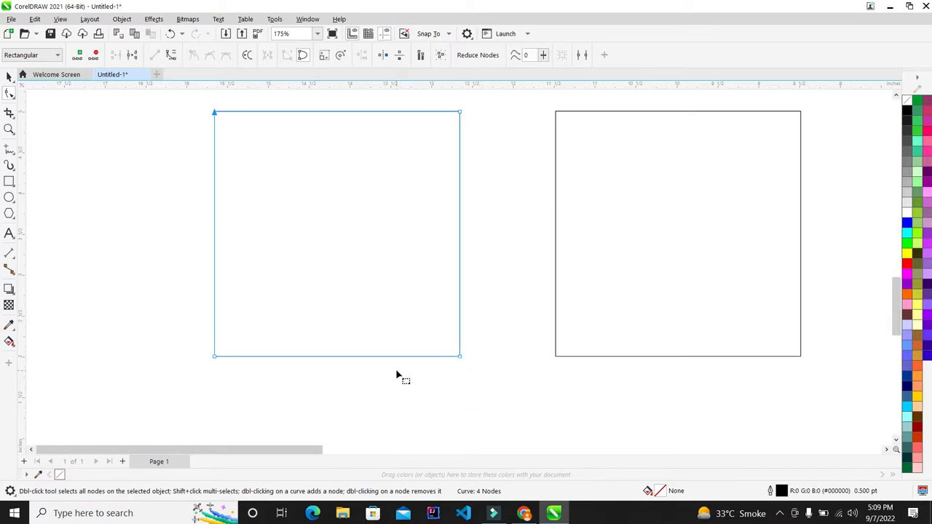
drag(495, 333, 329, 432)
key(Delete)
- Raise the triangle's bottom-left node so the left side is shorter than the top edge
scroll(366, 333, down, 1)
scroll(248, 273, up, 1)
drag(199, 308, 349, 378)
key(Up)
key(Up)
key(Up)
key(Up)
key(Up)
key(Up)
key(Up)
key(Up)
key(Up)
key(Up)
key(Up)
key(Up)
key(Up)
key(Up)
key(Up)
key(Up)
key(Up)
key(Up)
key(Up)
key(Up)
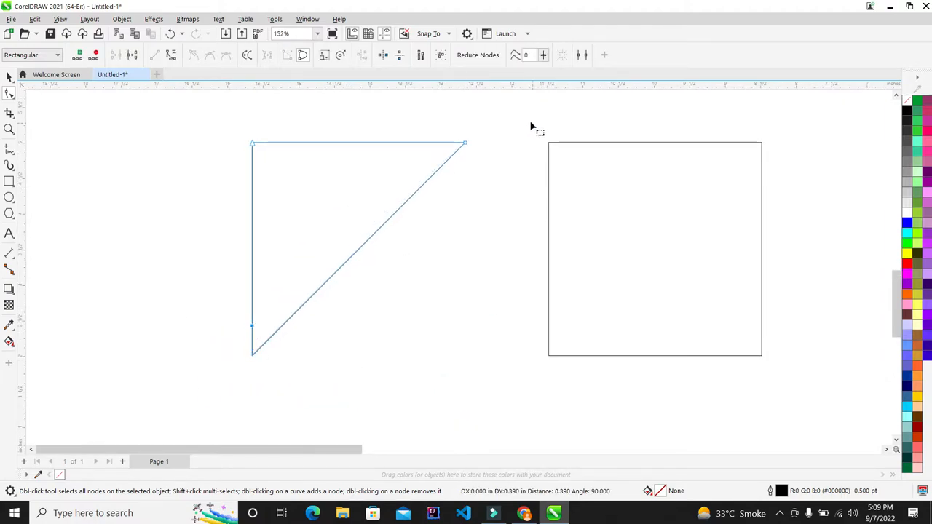
drag(505, 117, 429, 219)
key(Left)
key(Left)
key(Left)
key(Left)
key(Left)
key(Left)
key(Left)
key(Left)
key(Left)
key(Left)
key(Left)
key(Left)
key(Left)
key(Left)
key(Left)
key(Left)
key(Left)
key(Left)
key(Left)
key(Left)
key(Left)
key(Left)
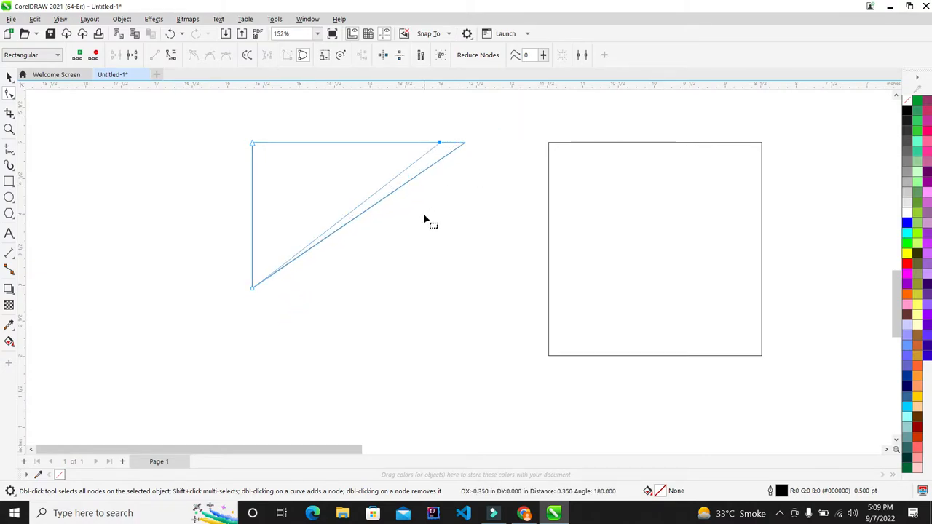
key(ctrl+z)
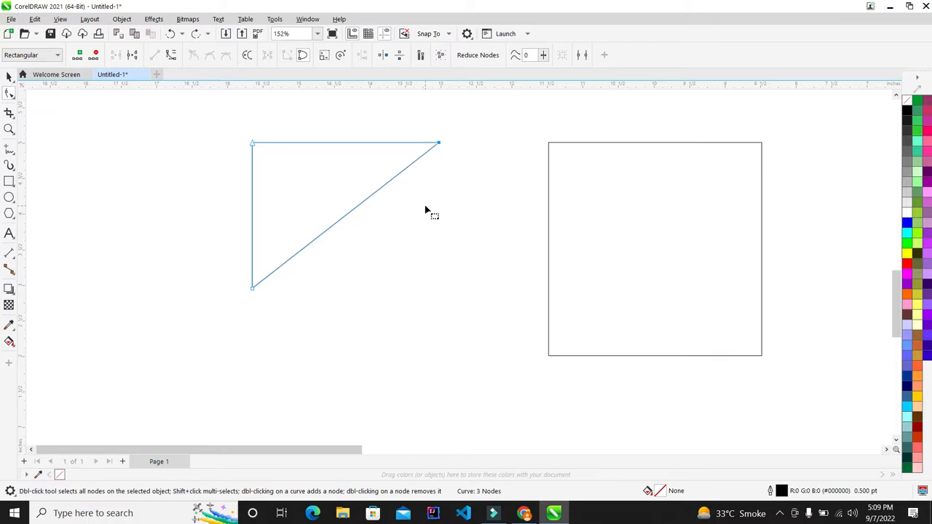
scroll(403, 194, down, 8)
scroll(296, 135, up, 5)
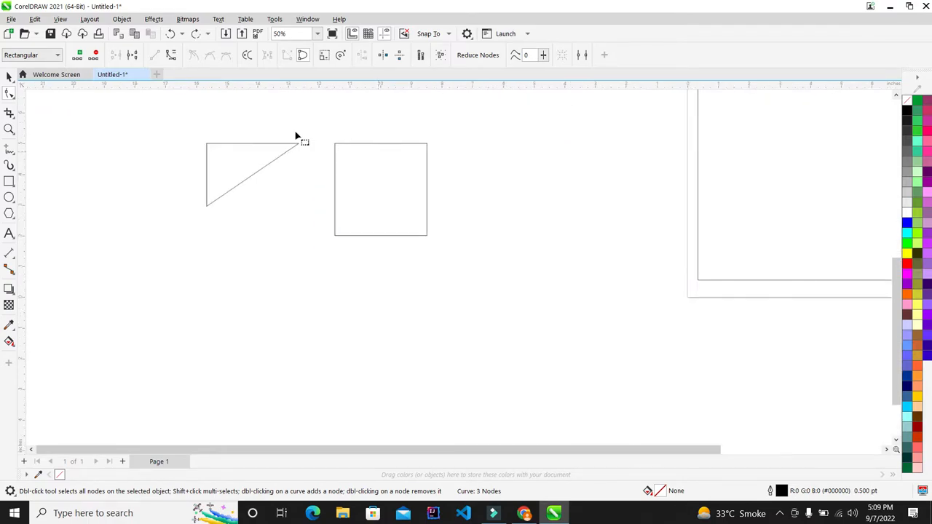
- Lower the triangle's bottom-left node slightly and align the triangle to the square's top-left
drag(120, 224, 260, 307)
key(Down)
click(9, 76)
shift+click(457, 195)
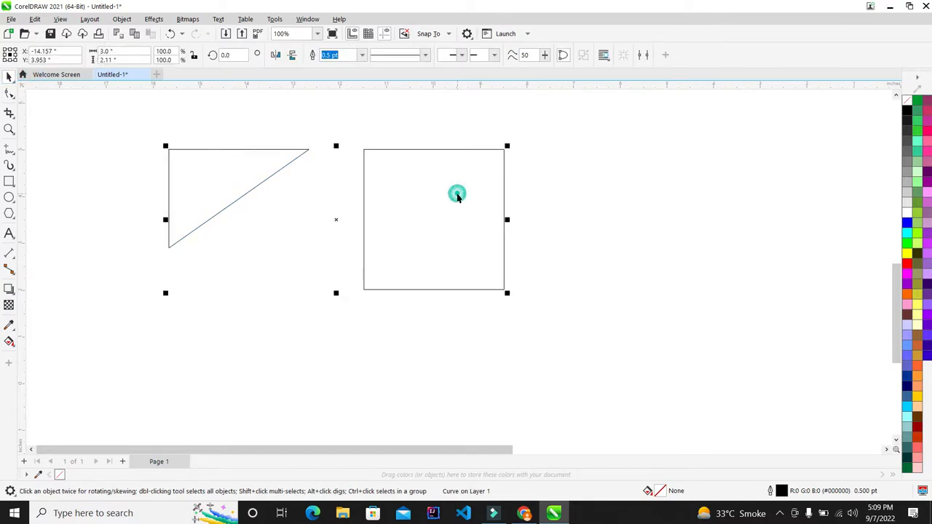
key(c)
key(e)
key(t)
click(557, 204)
- Drop a copy of the triangle down-right and mirror it horizontally and vertically
scroll(378, 126, up, 4)
scroll(367, 193, down, 3)
scroll(412, 182, up, 3)
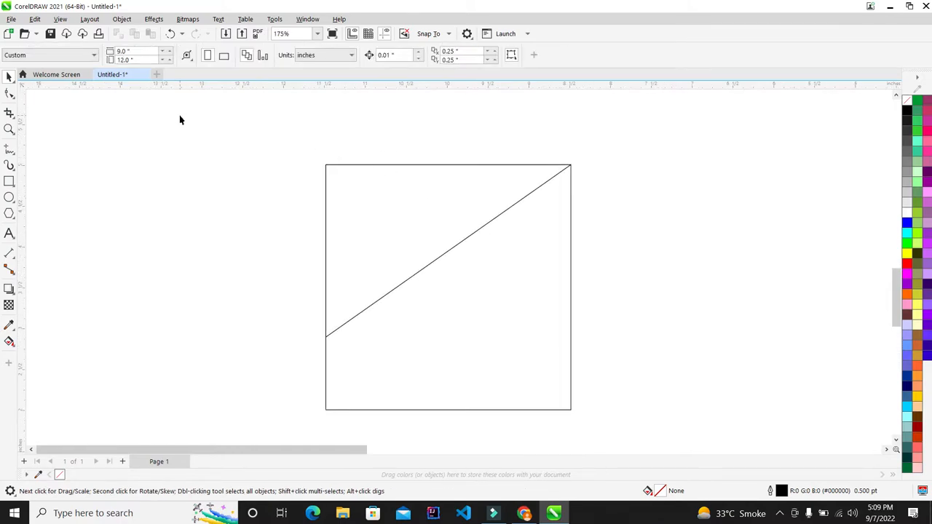
scroll(241, 151, down, 1)
drag(232, 137, 518, 314)
drag(477, 257, 479, 259)
scroll(324, 200, up, 4)
drag(367, 187, 425, 265)
right_click(426, 265)
click(276, 57)
click(292, 56)
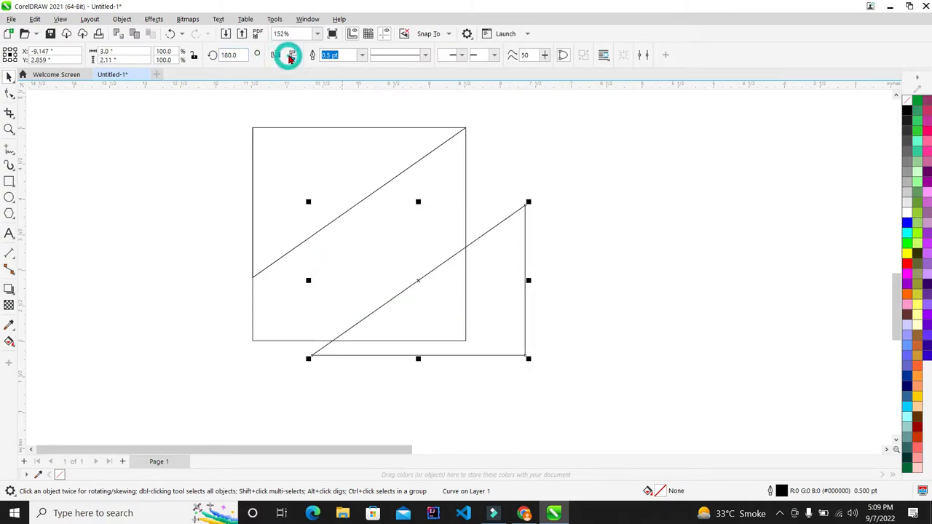
- Align the mirrored copy to the square's bottom-right corner, leaving a diagonal band
shift+click(437, 179)
key(c)
key(e)
key(b)
click(512, 203)
scroll(409, 202, down, 1)
scroll(365, 190, up, 1)
click(391, 177)
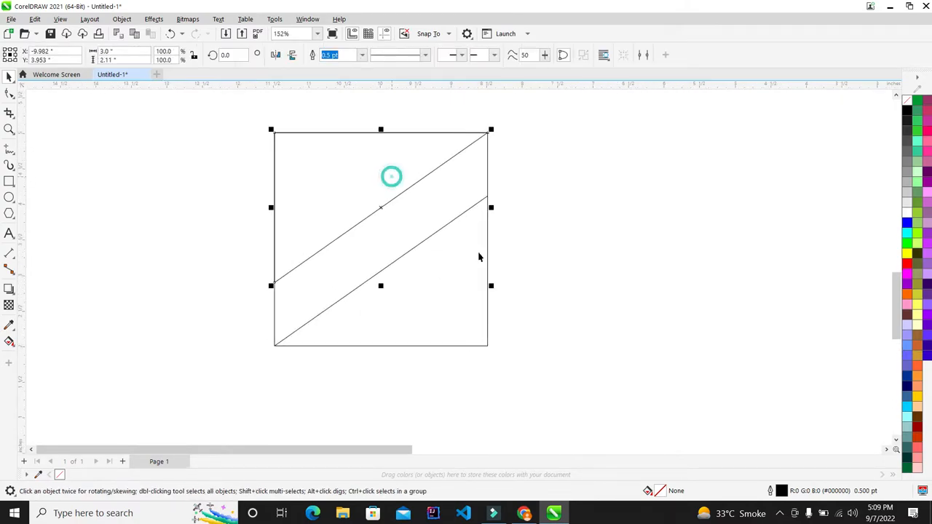
- Fill the upper triangle orange and the lower triangle cyan
right_click(908, 106)
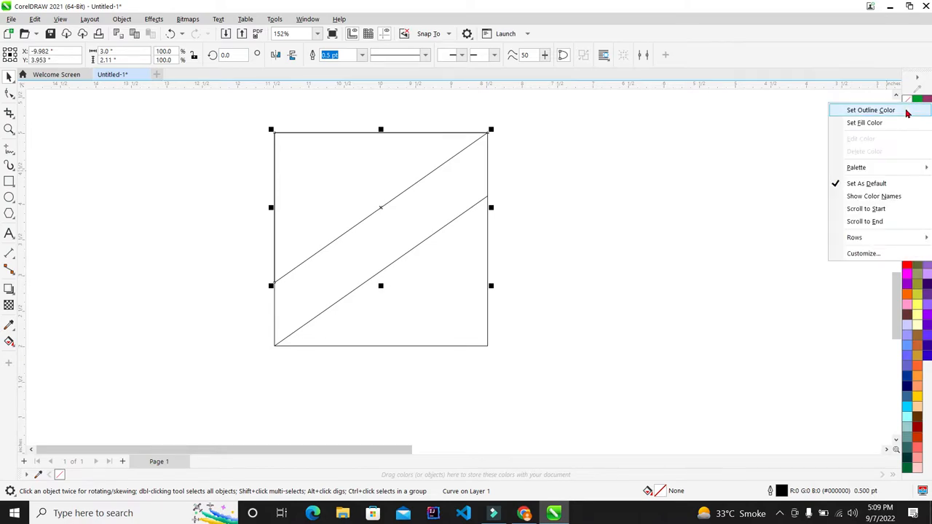
click(869, 108)
click(445, 260)
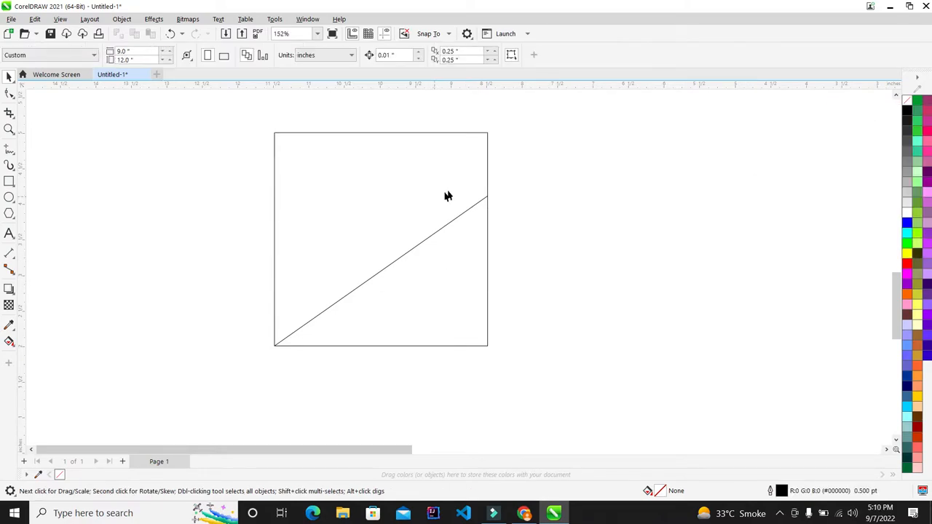
key(ctrl+z)
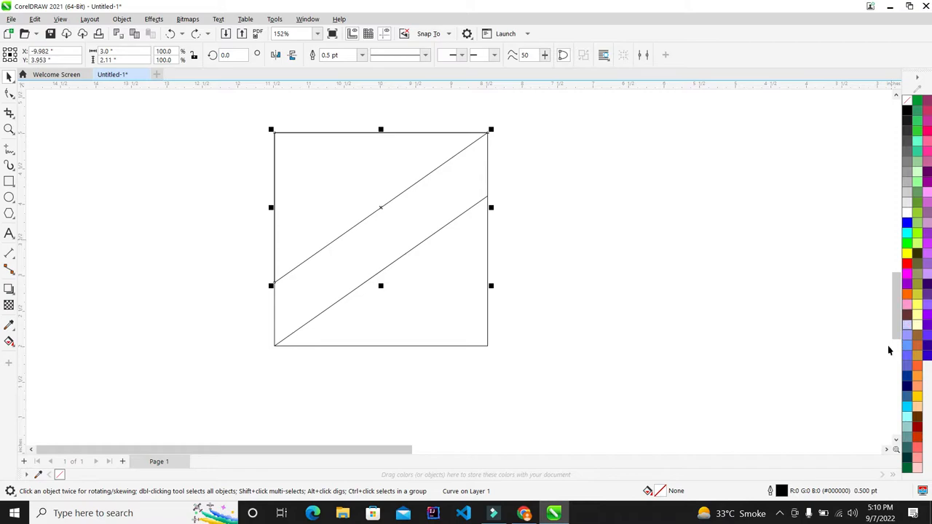
click(910, 297)
click(682, 217)
click(477, 270)
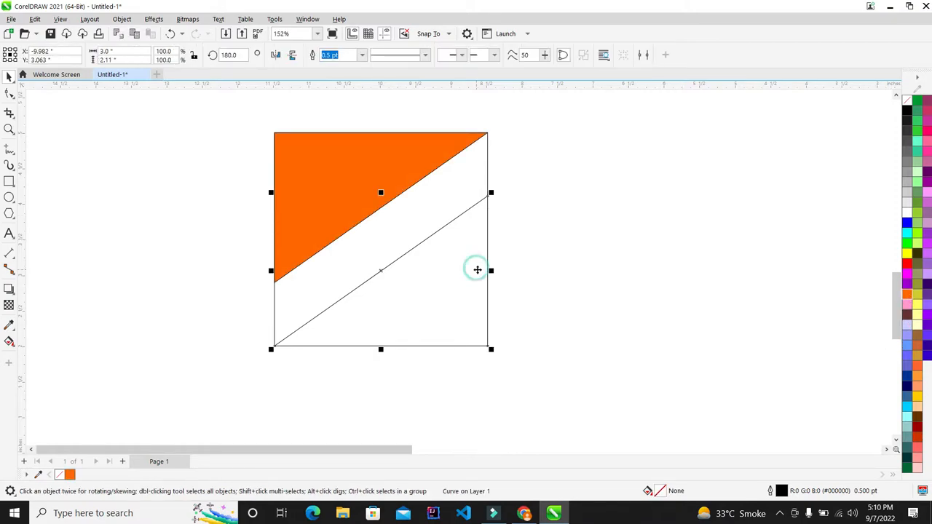
click(906, 407)
click(597, 264)
scroll(402, 208, down, 3)
scroll(438, 216, up, 3)
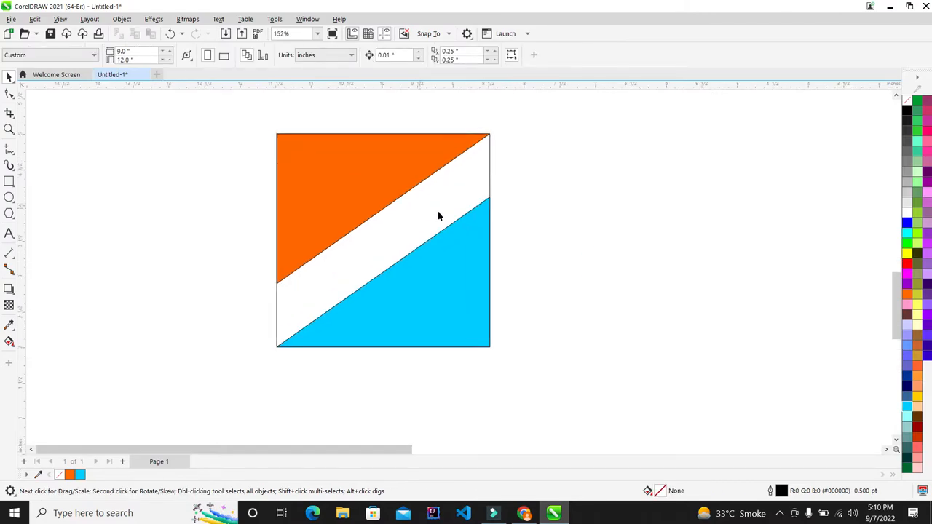
- Remove the outline from the orange upper triangle using the No Color swatch
click(448, 264)
right_click(906, 106)
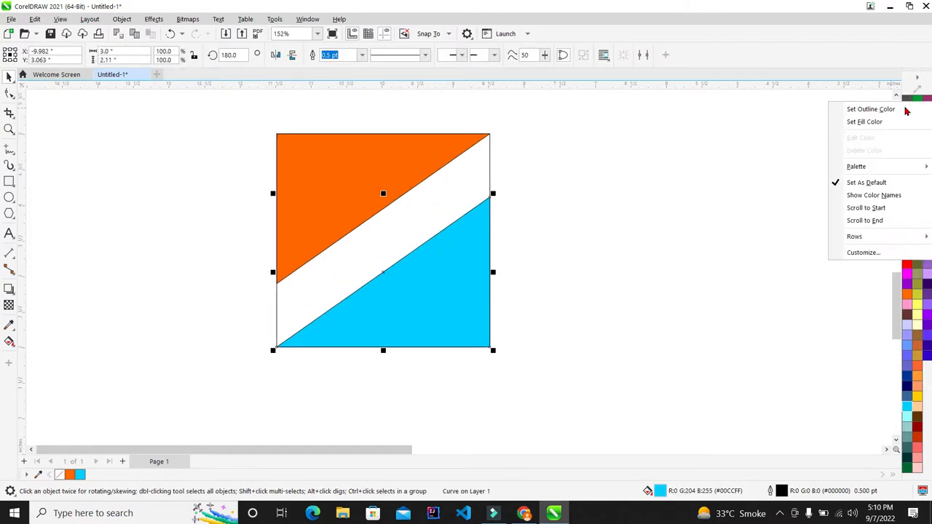
click(418, 142)
right_click(906, 103)
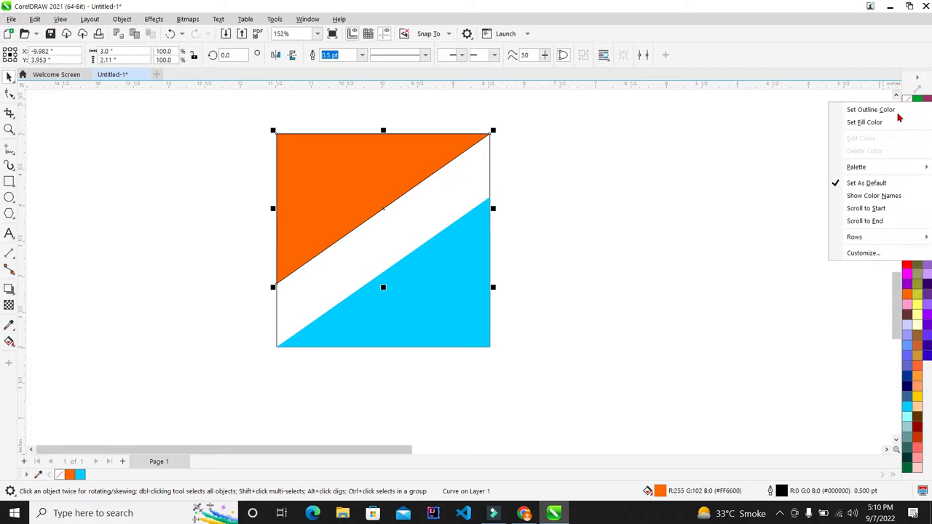
click(897, 113)
click(721, 133)
scroll(375, 168, down, 3)
scroll(372, 169, up, 4)
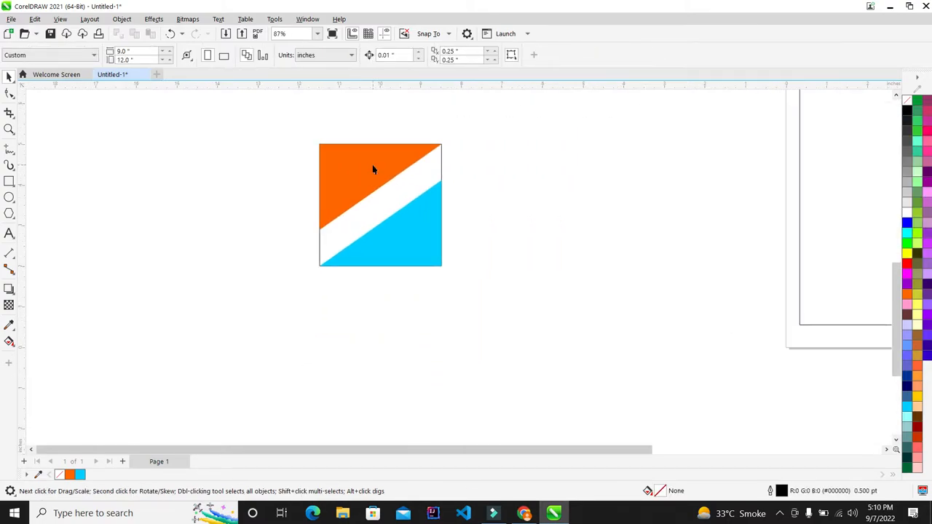
scroll(371, 201, down, 3)
scroll(412, 214, up, 5)
scroll(393, 212, down, 1)
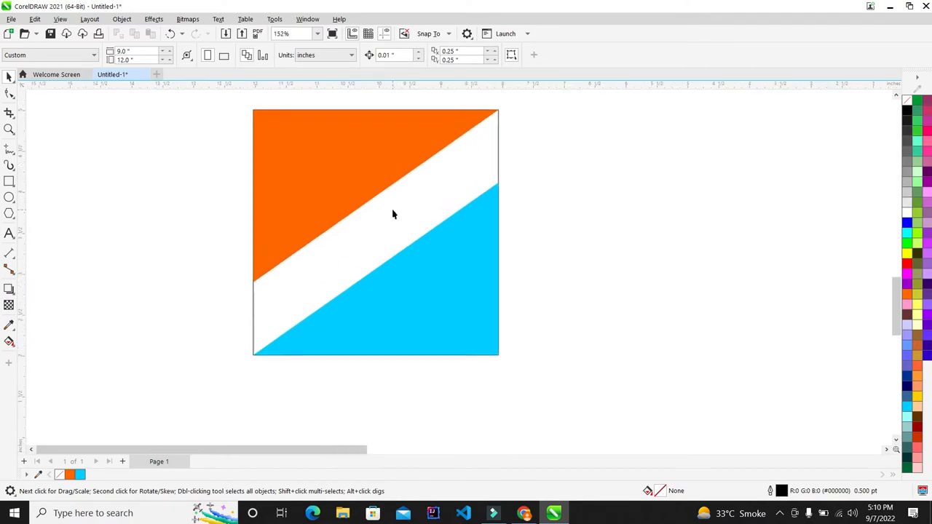
scroll(393, 213, down, 1)
scroll(342, 204, up, 3)
scroll(343, 204, down, 5)
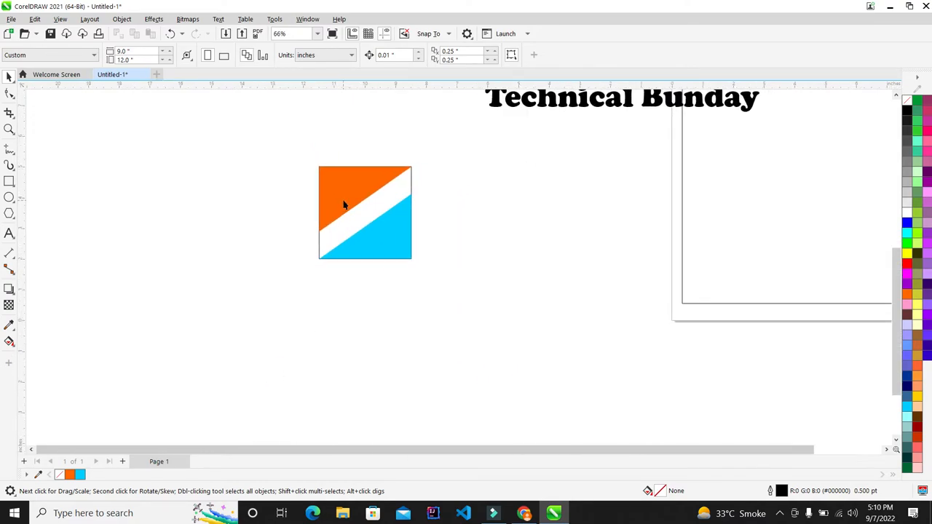
scroll(357, 197, up, 2)
scroll(389, 184, down, 2)
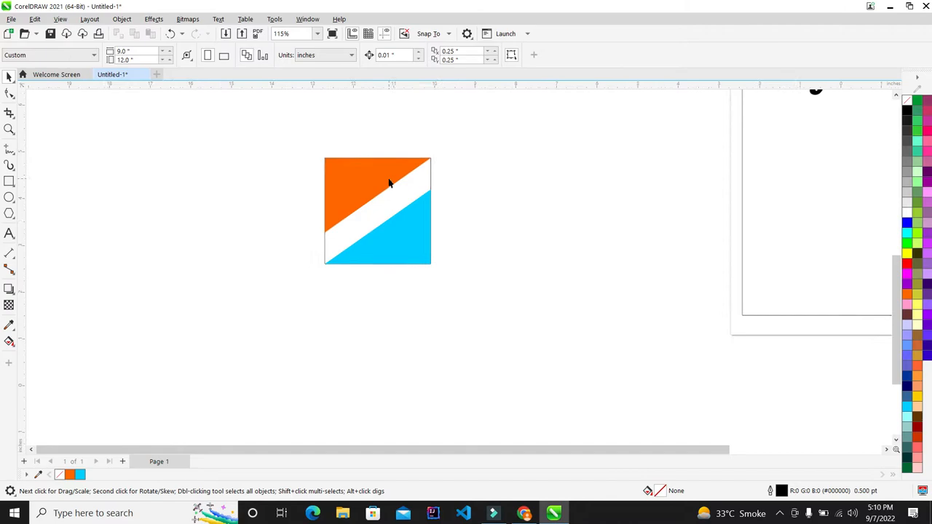
scroll(368, 181, up, 4)
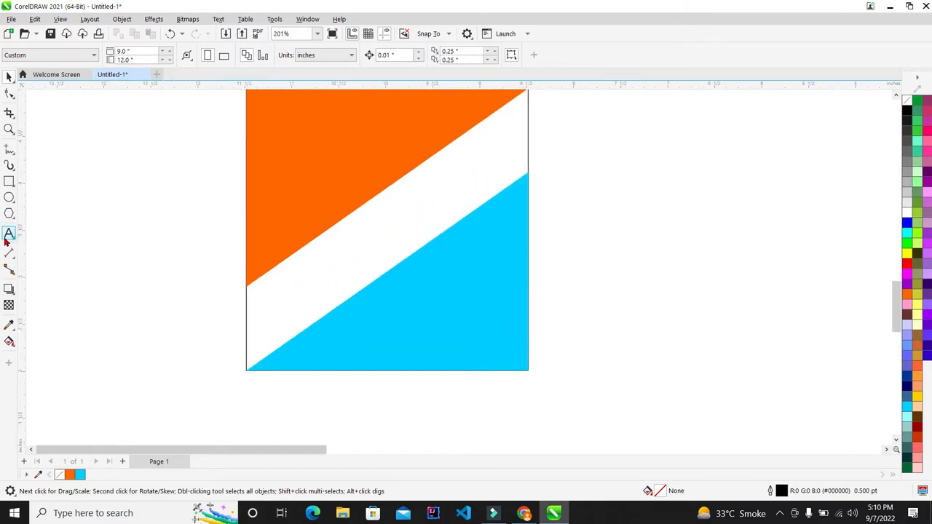
click(8, 233)
- Type 'Technical Bunday' left of the logo and set it in bold Cooper Black
click(136, 246)
scroll(214, 197, down, 2)
scroll(233, 198, up, 1)
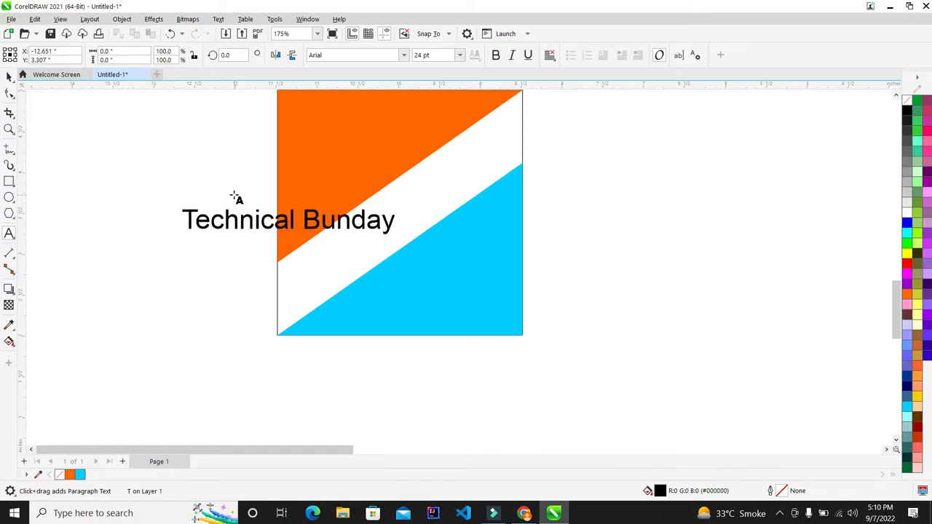
scroll(243, 197, up, 1)
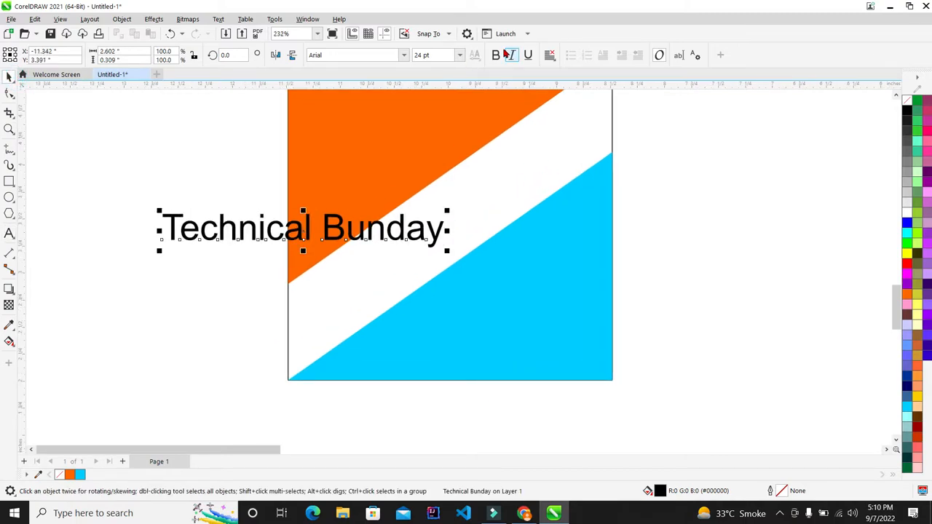
click(495, 55)
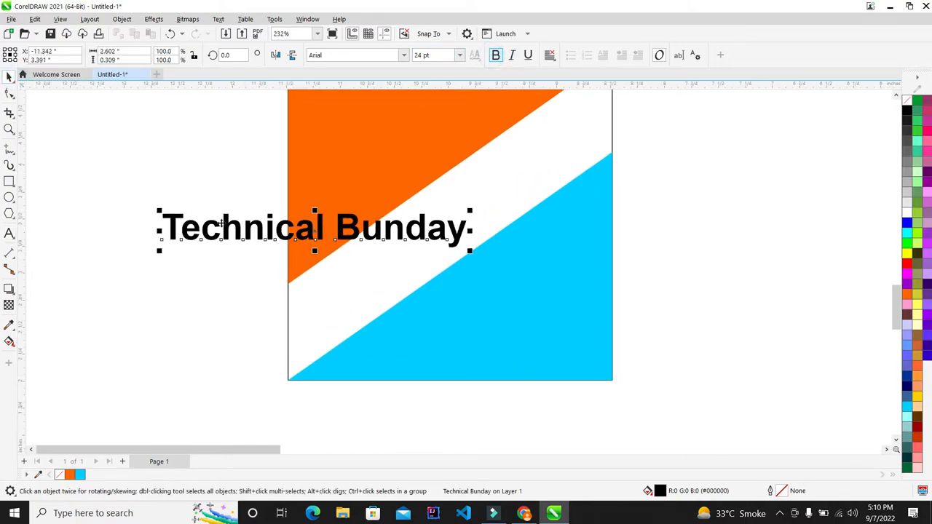
scroll(314, 246, down, 2)
scroll(306, 150, up, 1)
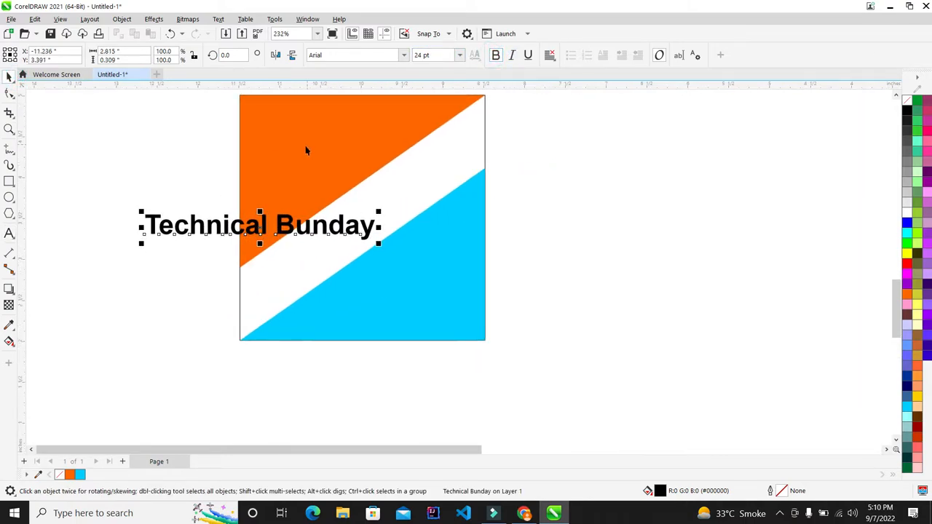
click(403, 60)
click(399, 88)
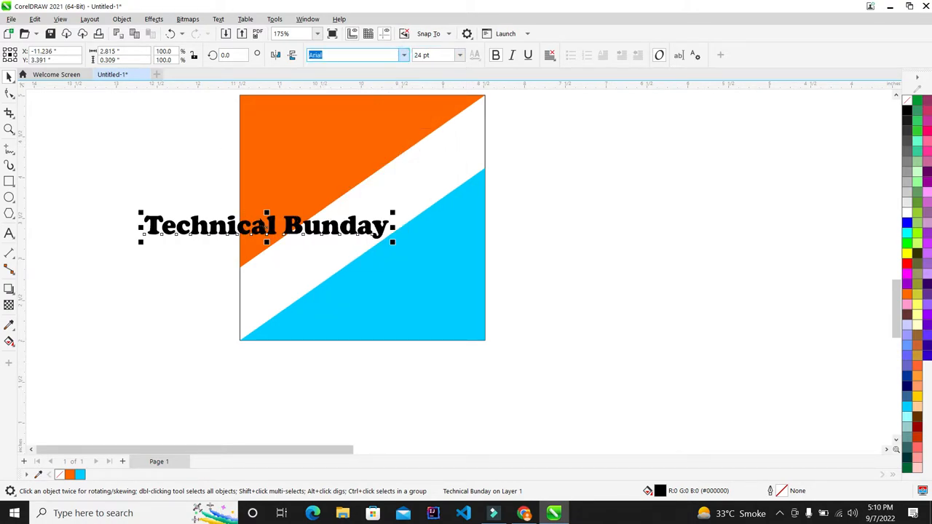
click(388, 231)
- Rotate the Technical Bunday text about 36° and move it into the white band
drag(394, 213, 387, 120)
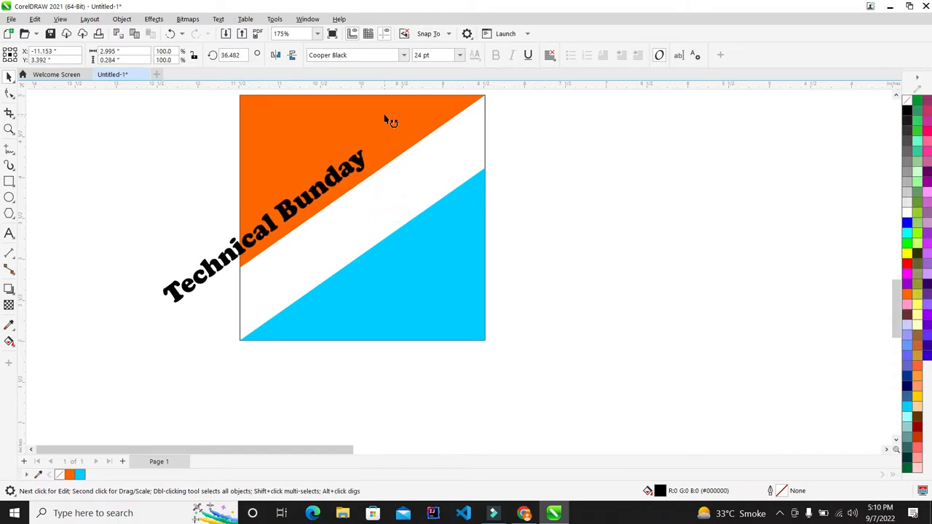
drag(227, 256, 300, 265)
scroll(437, 195, up, 1)
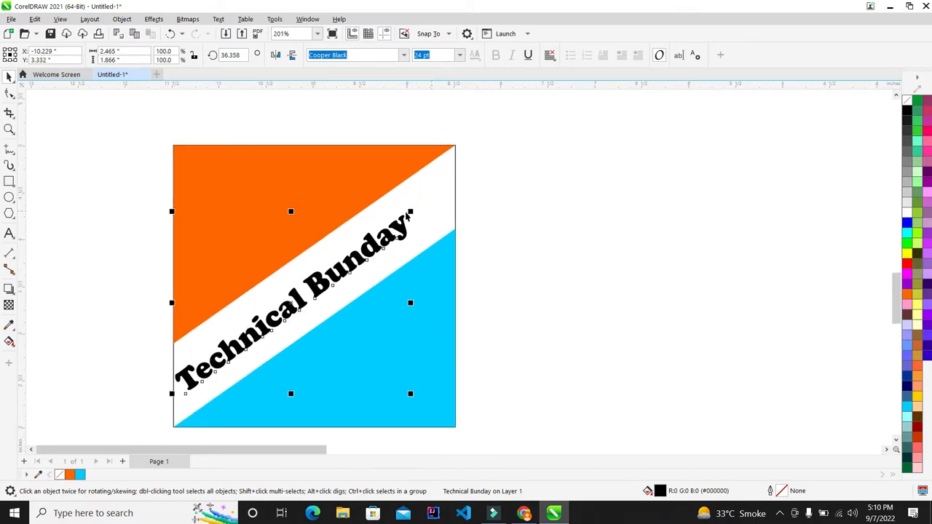
drag(416, 209, 456, 173)
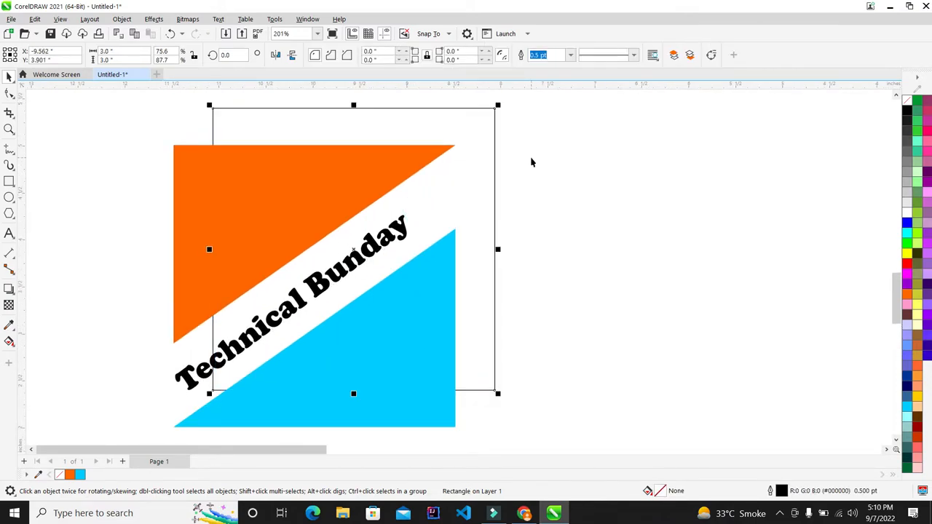
key(ctrl+z)
drag(532, 195, 274, 371)
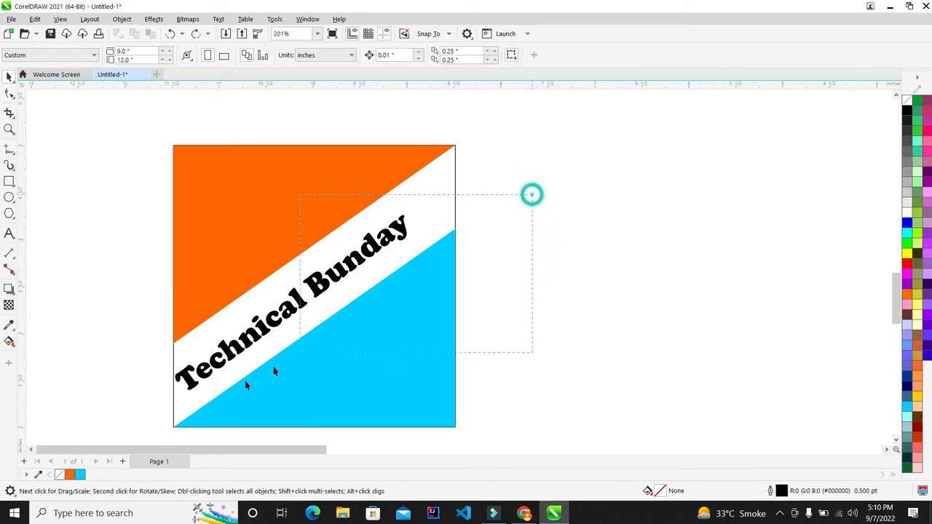
- Enlarge the text to about 28 pt to span the band, nudging it right and up
drag(413, 210, 453, 187)
scroll(453, 188, down, 2)
scroll(281, 246, up, 3)
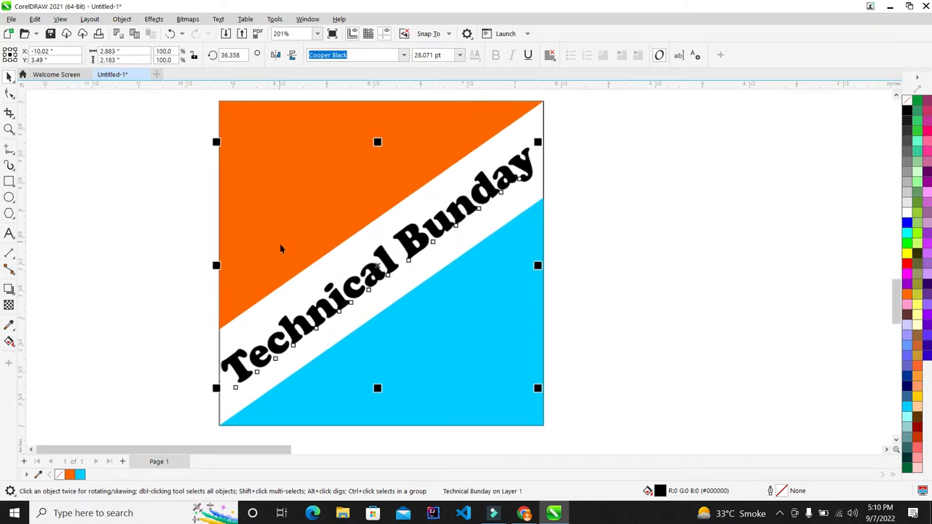
click(610, 211)
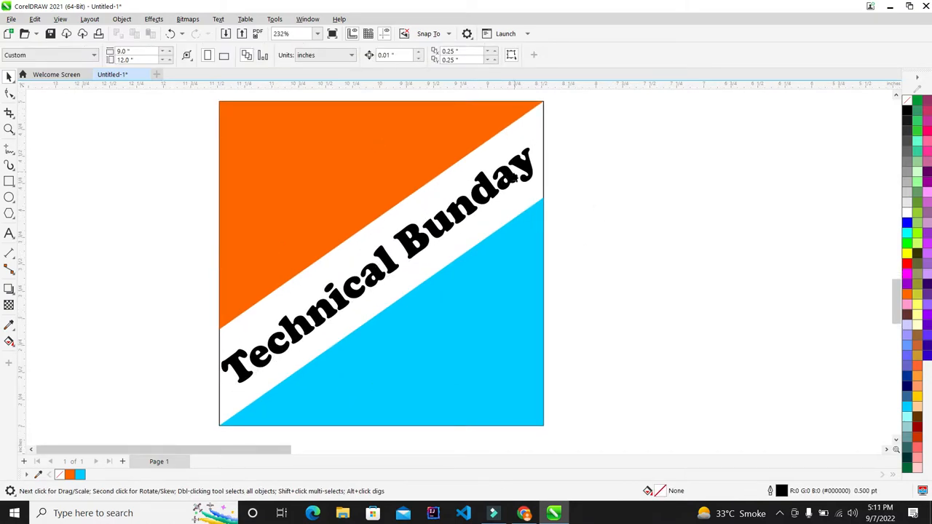
click(486, 192)
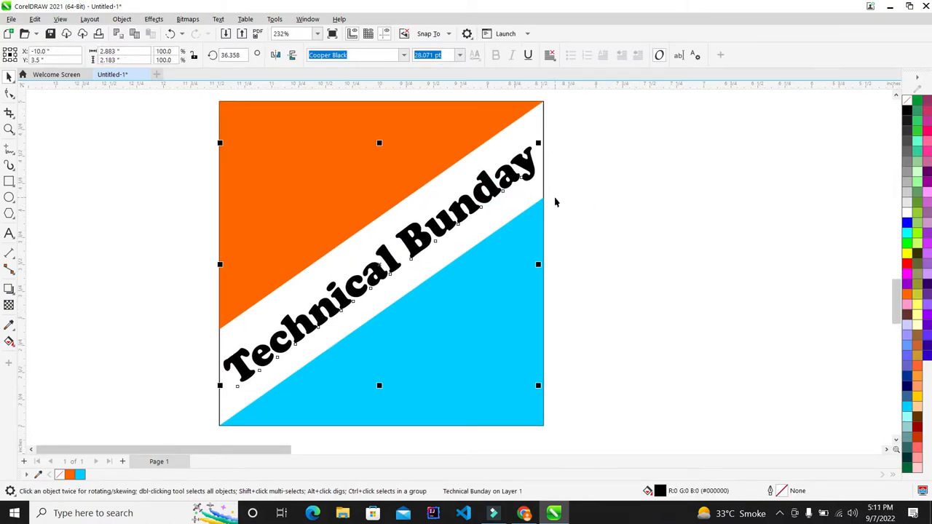
key(Right)
key(Up)
click(581, 198)
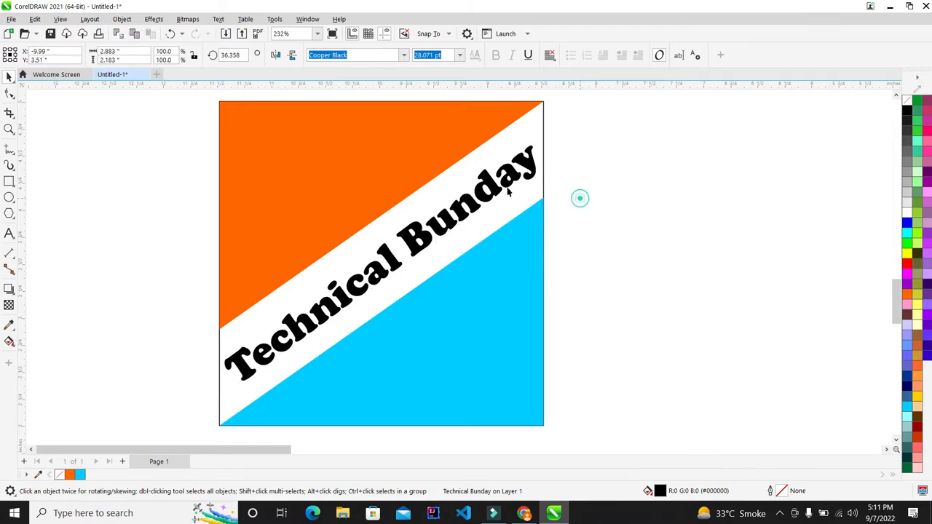
- Select all four parts of the logo together
scroll(402, 191, down, 5)
scroll(397, 218, down, 5)
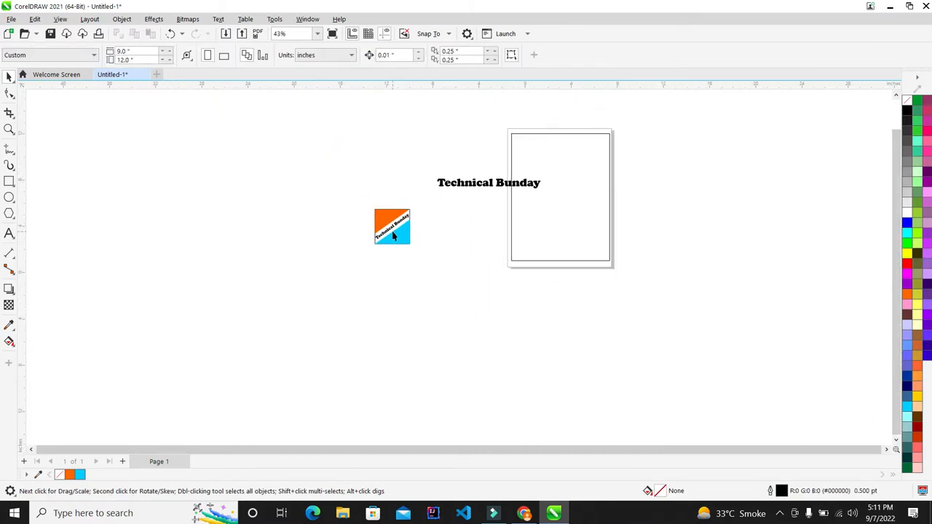
scroll(391, 216, up, 5)
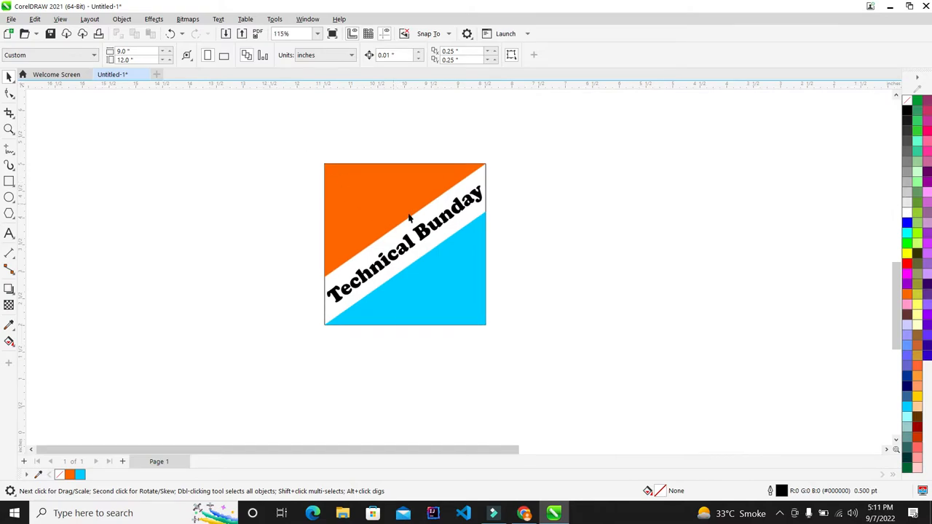
scroll(410, 219, up, 3)
scroll(385, 201, down, 5)
scroll(377, 216, down, 2)
scroll(371, 179, up, 2)
drag(275, 160, 539, 376)
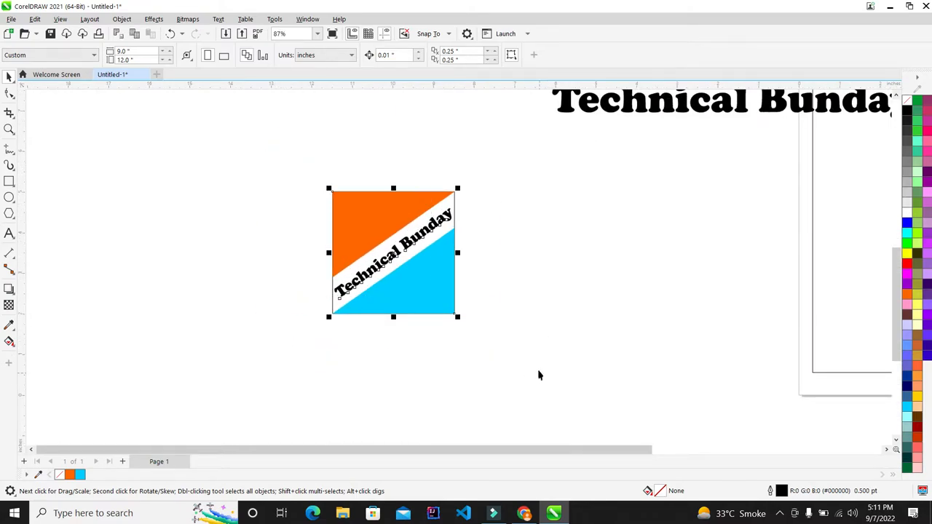
- Move the heading onto the page top, shrink it to about 73%, and shift it right
click(517, 337)
scroll(344, 269, down, 5)
scroll(478, 241, up, 2)
drag(416, 208, 549, 153)
scroll(581, 136, up, 2)
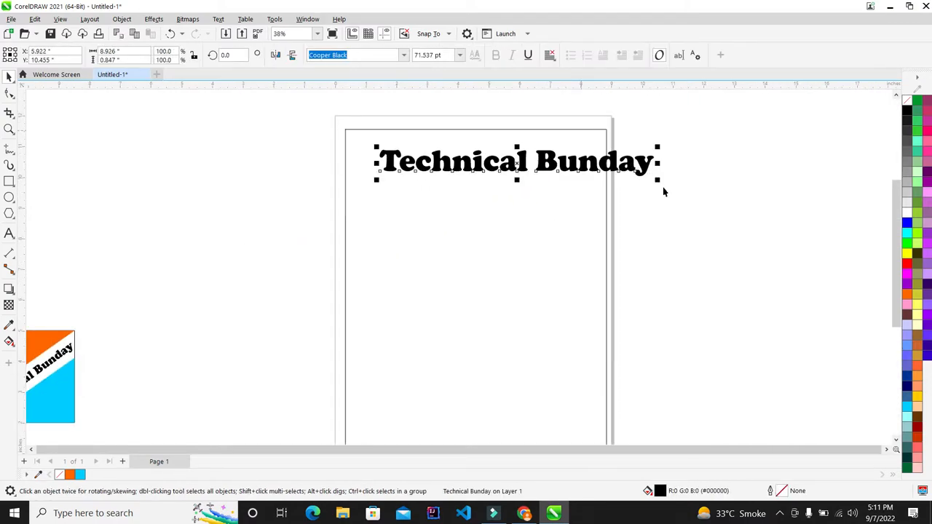
click(638, 162)
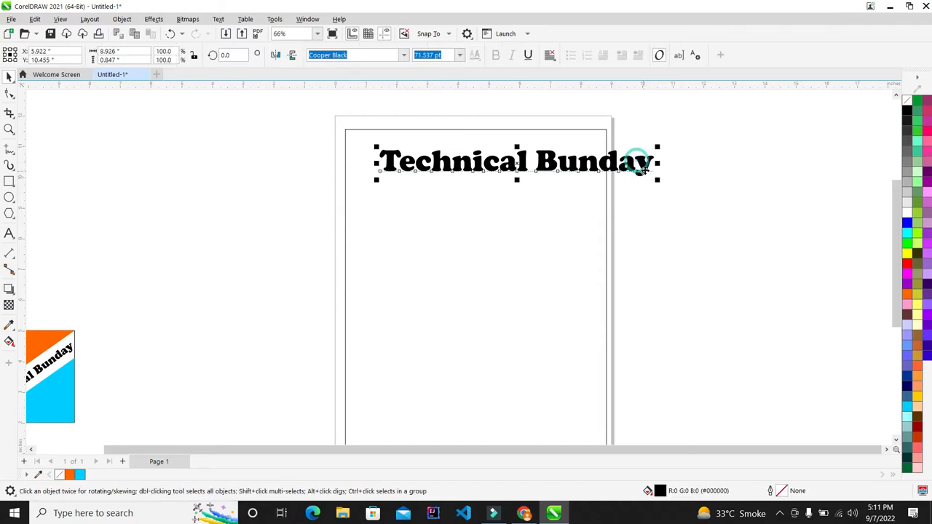
drag(658, 182, 581, 175)
scroll(559, 137, up, 1)
drag(518, 179, 558, 175)
- Narrow the heading toward the right edge and stretch it to over twice its height
scroll(393, 131, up, 2)
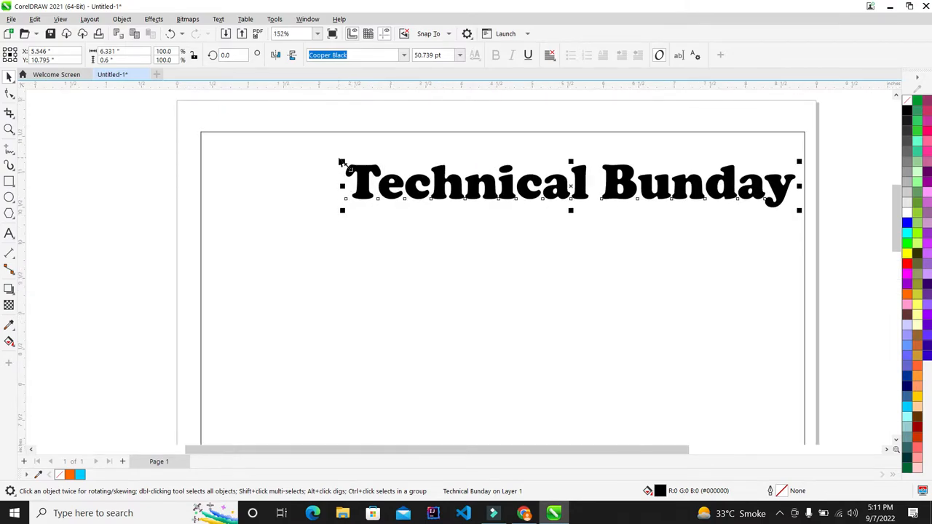
drag(341, 162, 396, 166)
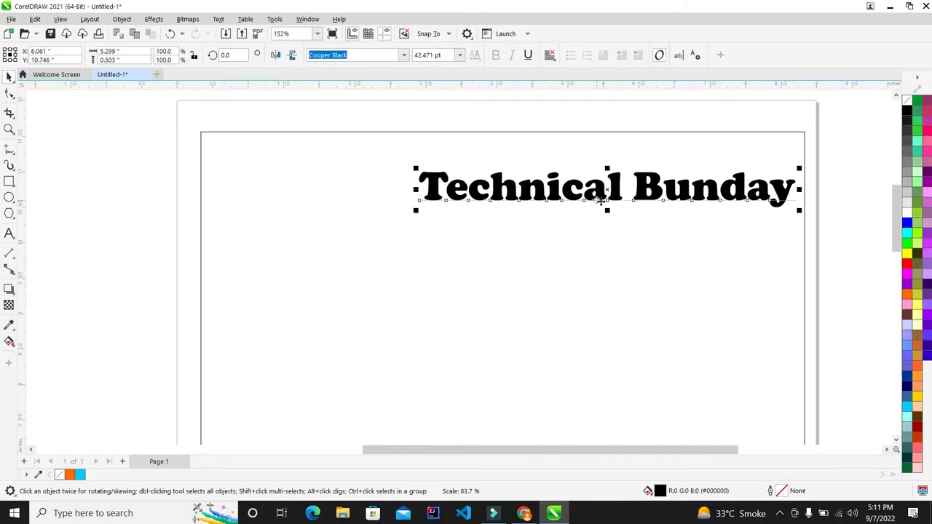
drag(607, 216, 610, 228)
shift+click(609, 225)
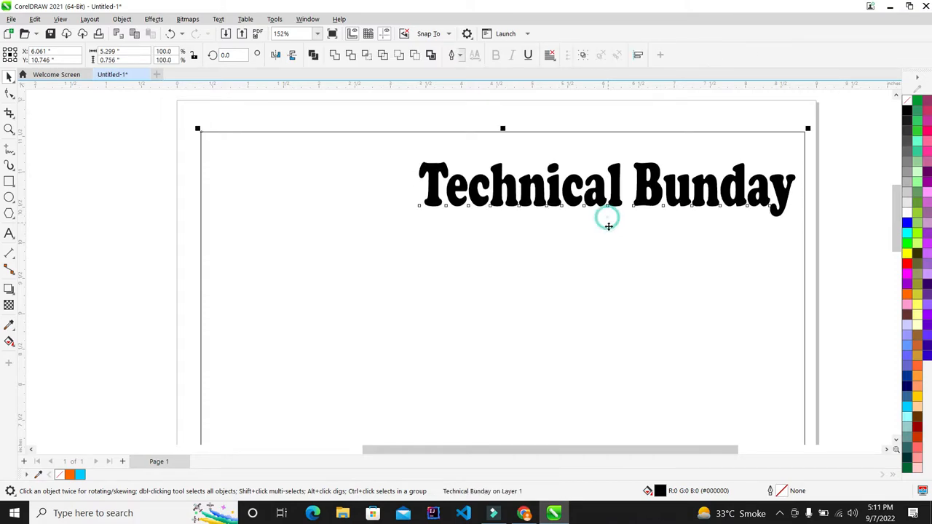
key(ctrl+z)
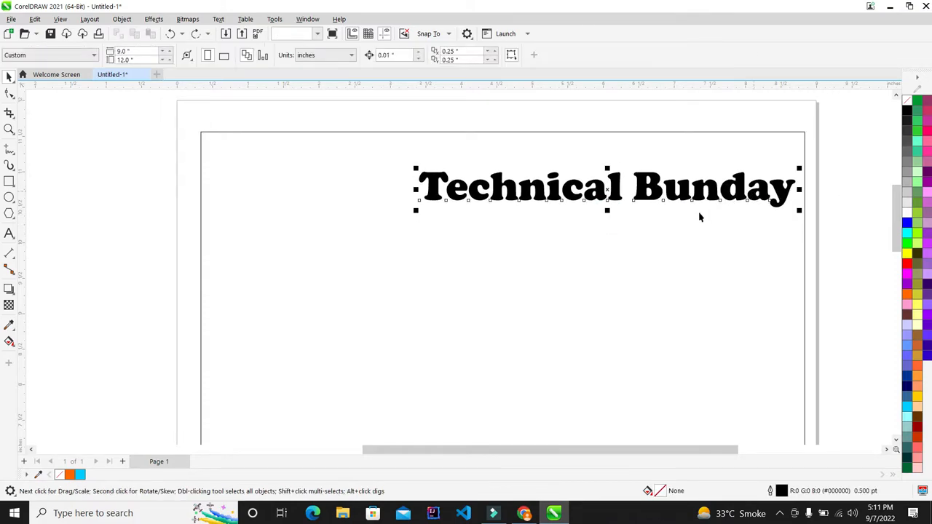
drag(609, 217, 614, 241)
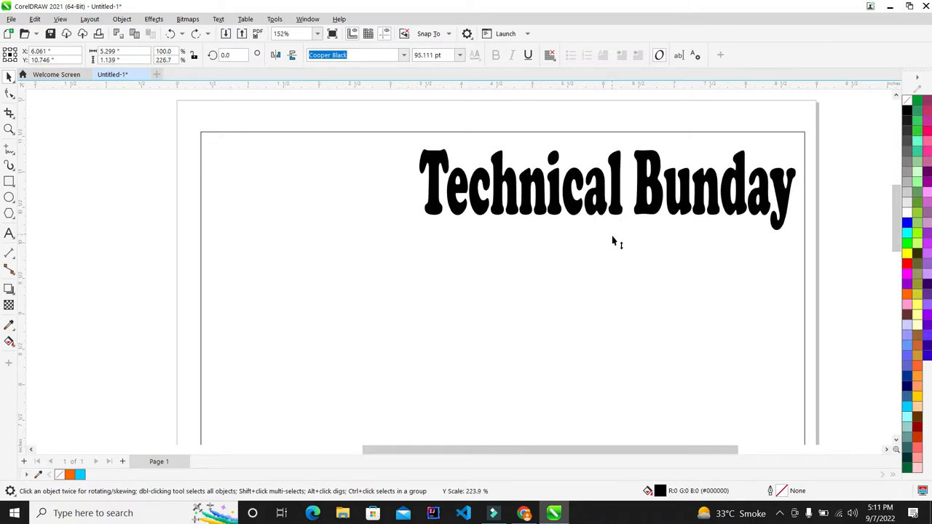
scroll(420, 208, down, 5)
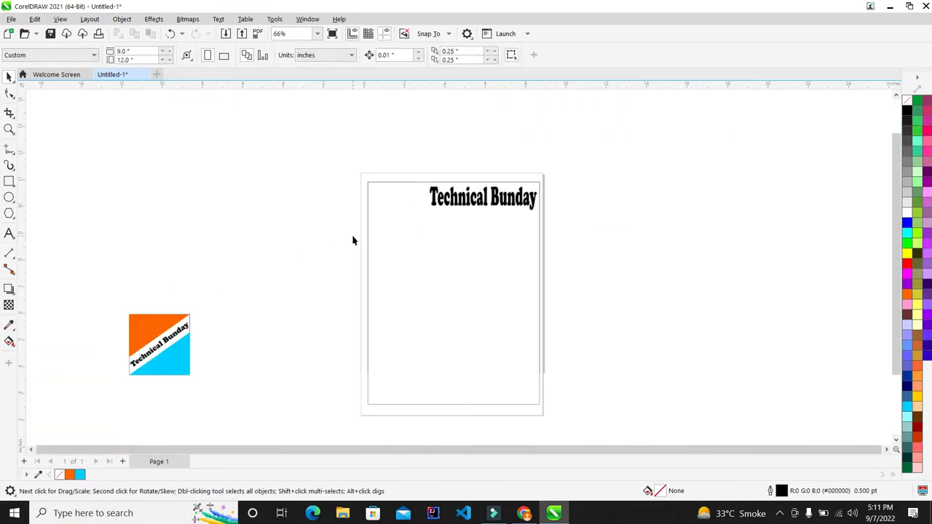
- Move the logo to the page's top-left and shrink it to about 29%
drag(390, 237, 391, 238)
scroll(418, 186, up, 4)
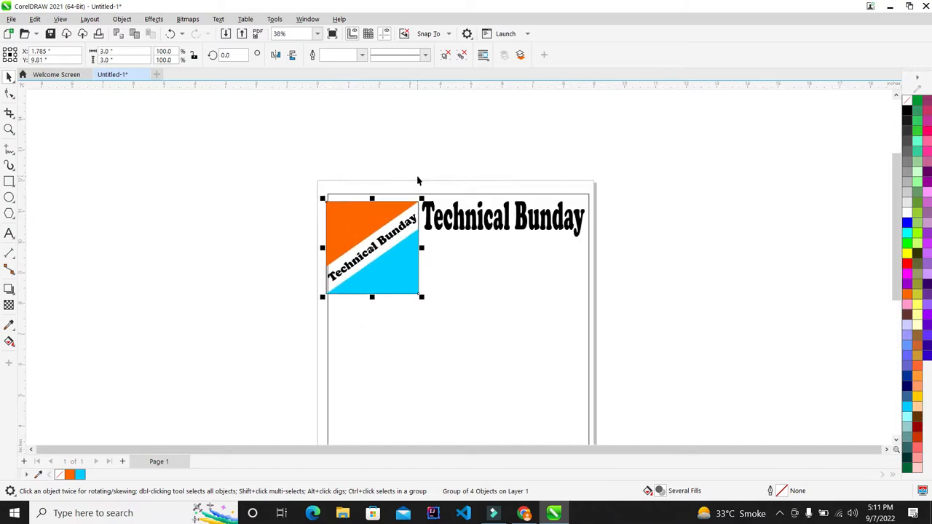
drag(255, 385, 260, 242)
scroll(396, 228, up, 1)
scroll(270, 233, down, 1)
- Enlarge the heading to 113% and center the logo vertically with it
click(434, 251)
scroll(368, 265, up, 1)
drag(365, 292, 274, 294)
shift+click(320, 268)
key(e)
scroll(399, 173, down, 1)
click(746, 216)
scroll(437, 212, up, 2)
- Nudge the logo group up slightly and scale it down to 1.174 × 1.174 inches
click(618, 211)
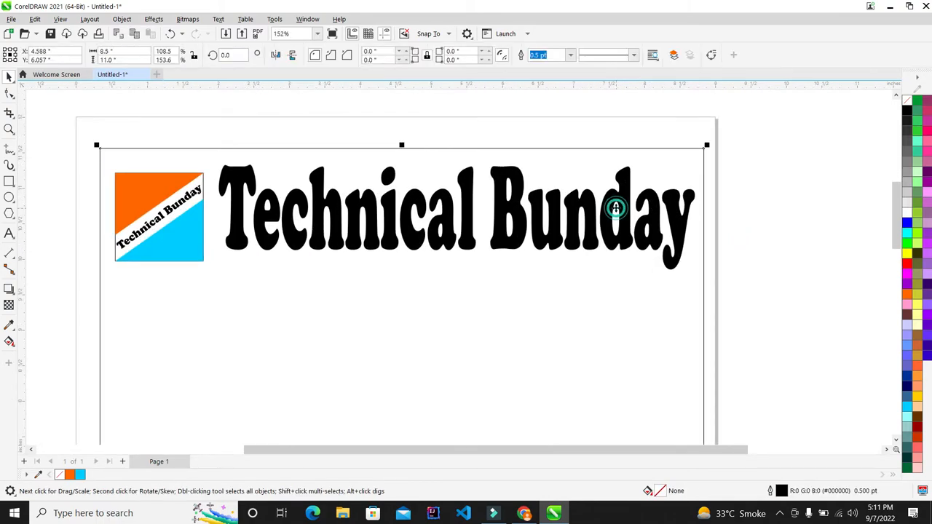
click(788, 146)
drag(2, 391, 145, 371)
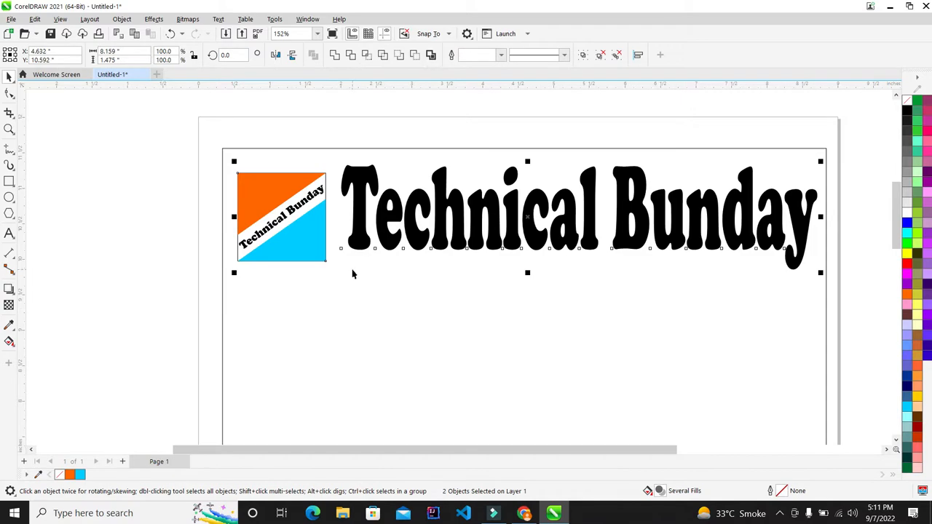
scroll(362, 255, down, 2)
click(630, 208)
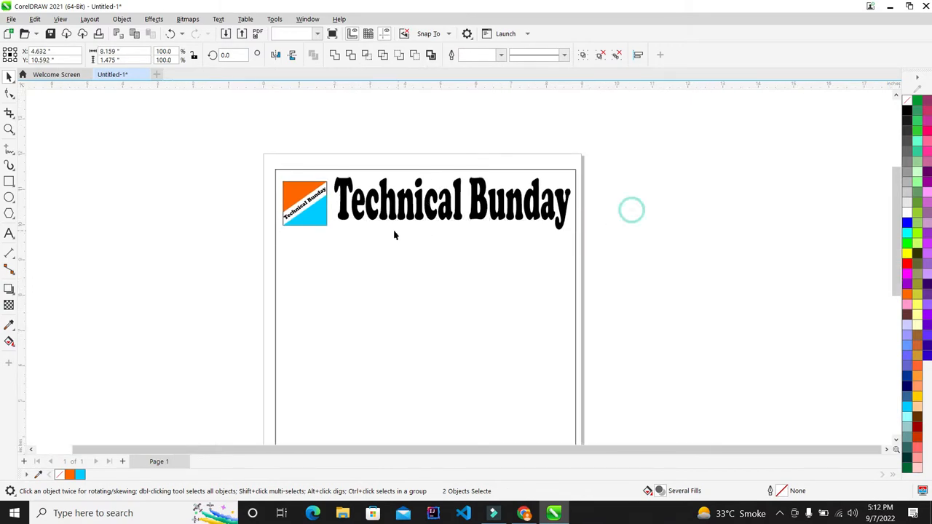
scroll(379, 204, up, 2)
scroll(287, 193, up, 1)
click(237, 210)
key(Up)
key(Up)
key(Up)
key(Up)
key(Up)
key(Up)
key(Up)
key(Up)
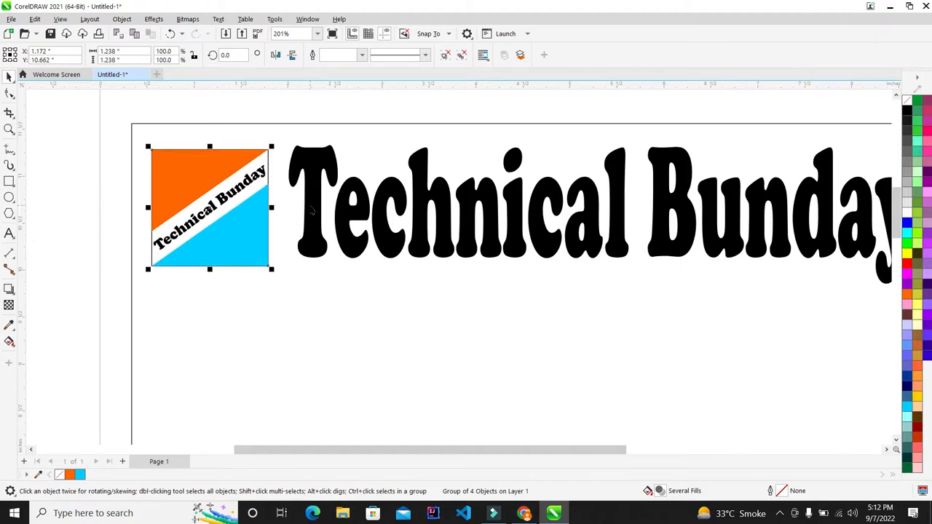
drag(273, 147, 273, 151)
- Scale the Technical Bunday heading down, making it shorter and slightly smaller
scroll(286, 164, down, 1)
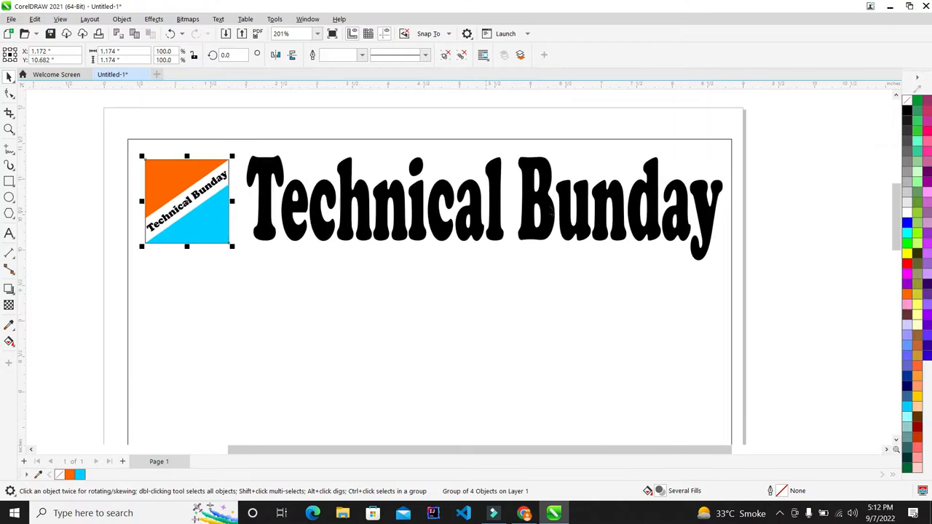
click(730, 189)
scroll(730, 189, down, 2)
click(779, 195)
scroll(421, 148, down, 2)
scroll(421, 148, up, 5)
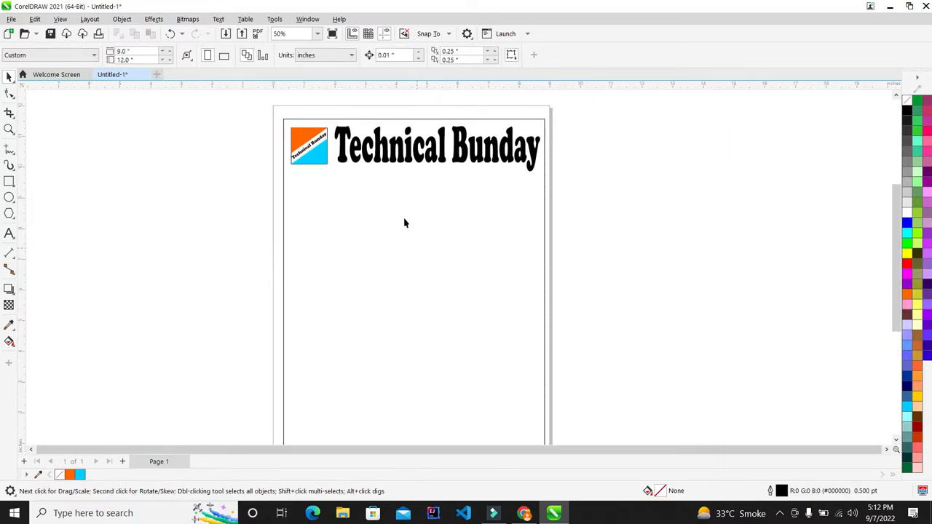
click(436, 166)
scroll(566, 115, down, 3)
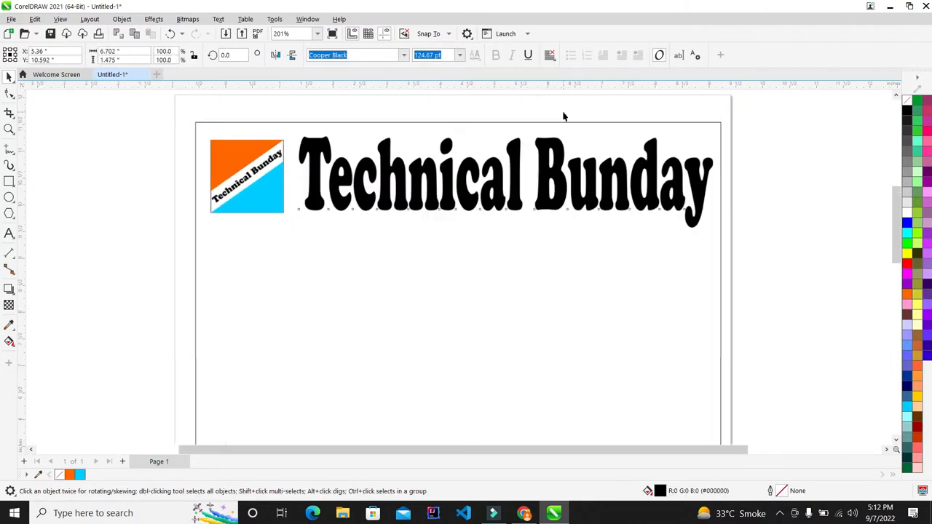
scroll(493, 145, up, 2)
drag(499, 139, 503, 148)
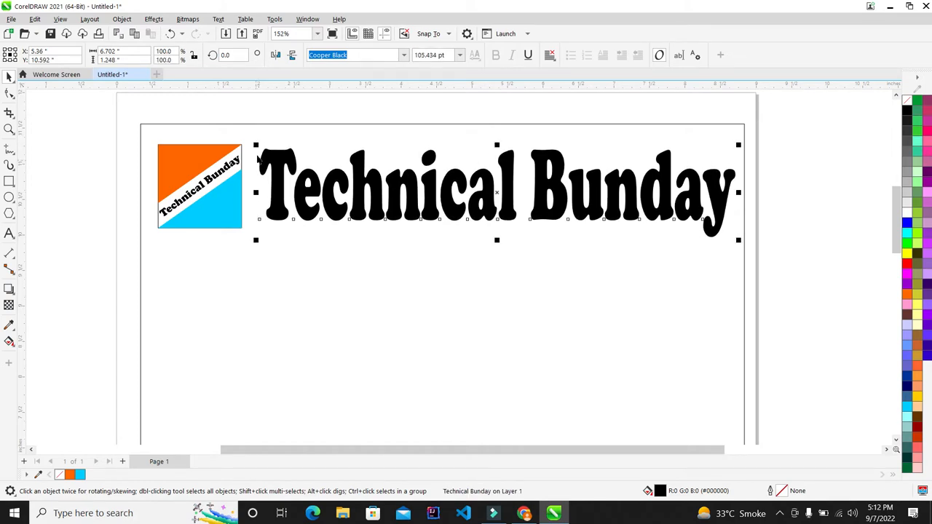
drag(256, 148, 263, 152)
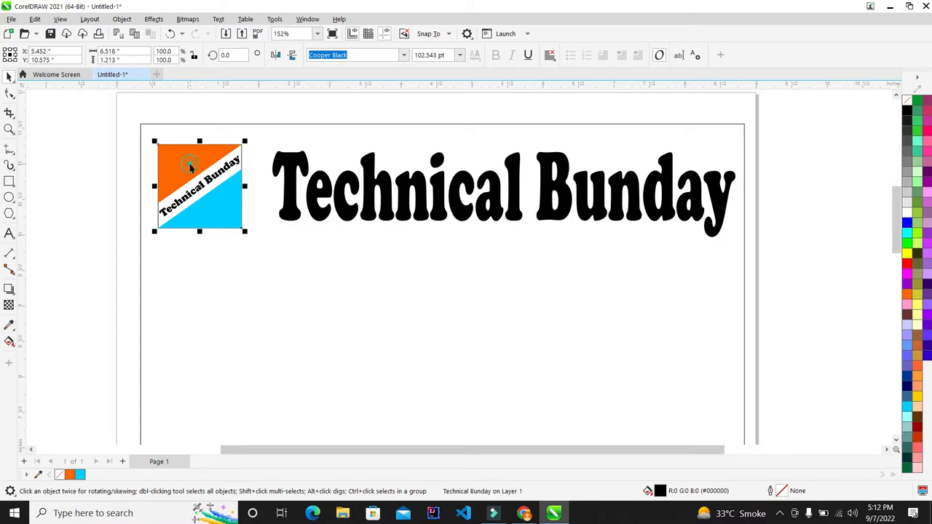
- Nudge the logo slightly right and shrink the heading a little more
key(Right)
key(Right)
key(Right)
key(Right)
key(Right)
key(Right)
key(Right)
click(822, 182)
click(692, 181)
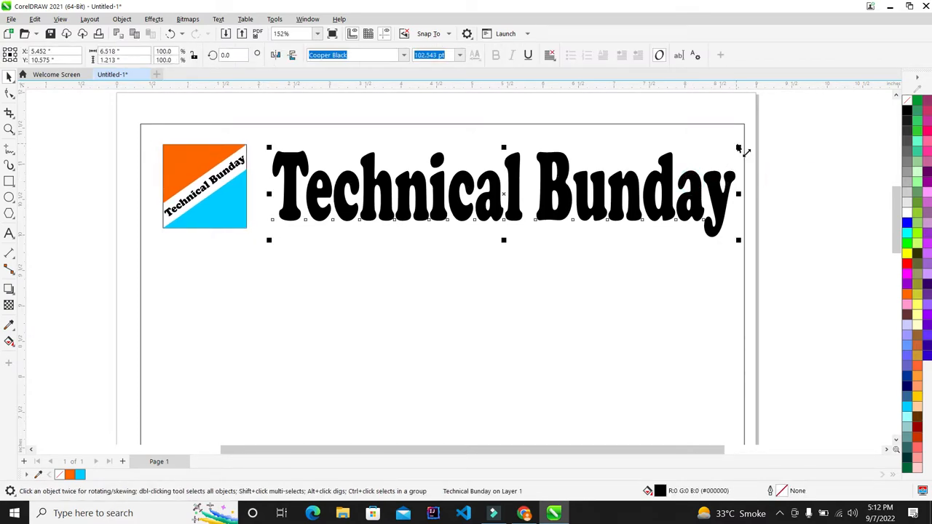
drag(738, 149, 736, 154)
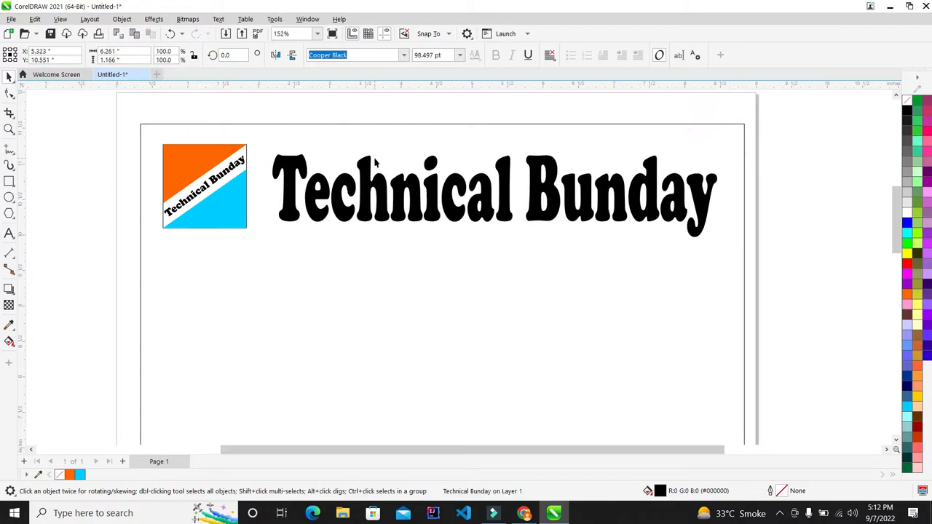
- Underline the roughly 98.5 pt Technical Bunday heading
scroll(386, 169, down, 3)
scroll(391, 175, up, 2)
scroll(391, 175, up, 2)
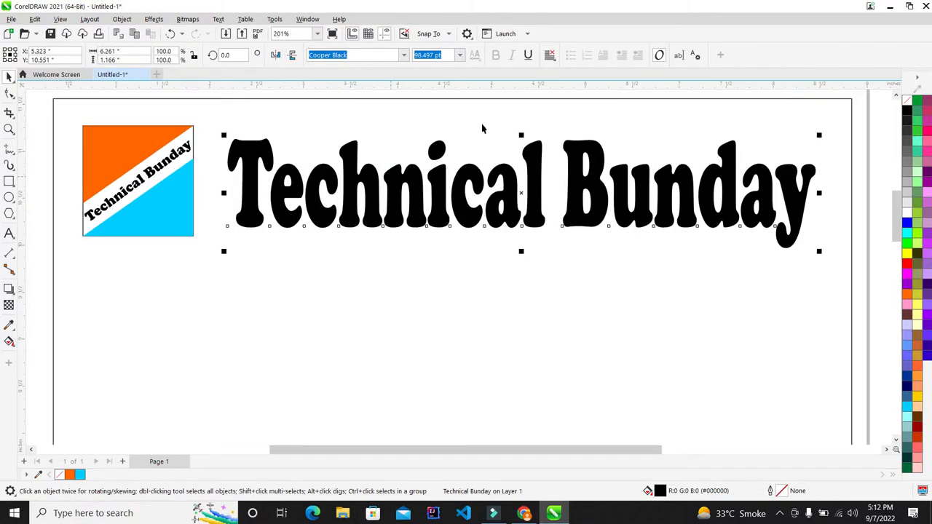
click(530, 55)
scroll(284, 179, down, 2)
click(714, 166)
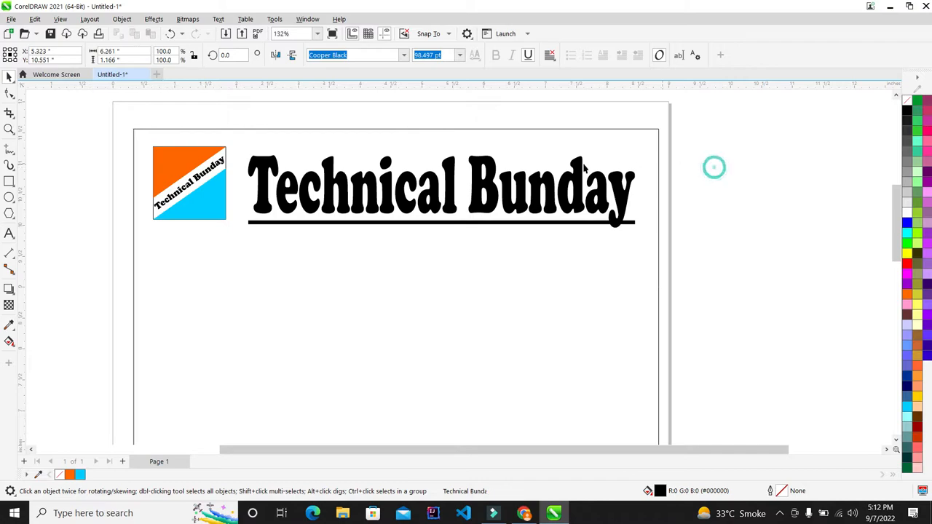
scroll(713, 167, down, 1)
scroll(553, 212, up, 2)
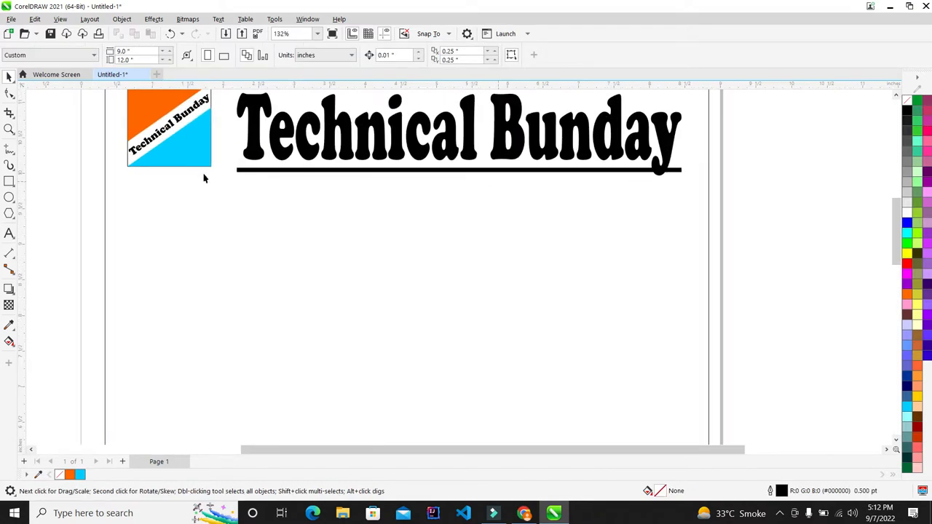
click(9, 233)
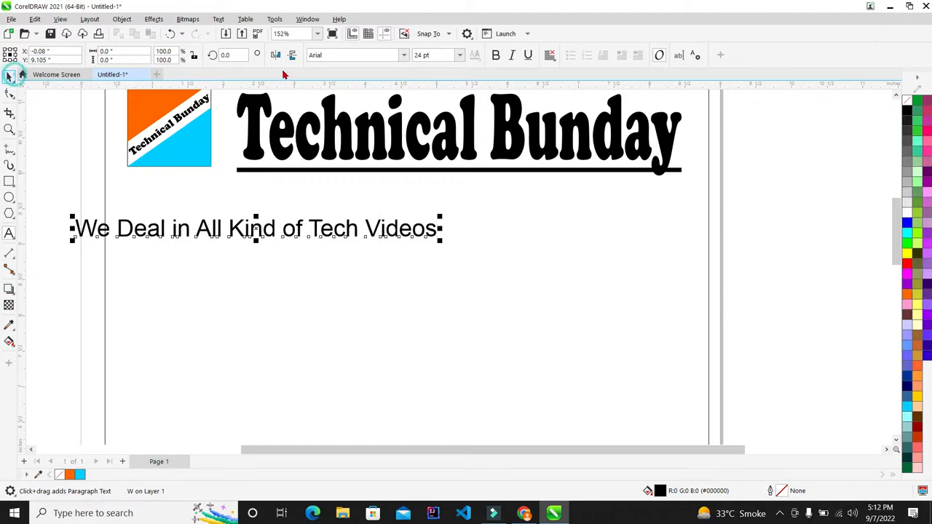
- Open the font list to pick a typeface for the new tagline
click(401, 58)
- Browse the fonts and apply Modern No. 20 to the tagline
scroll(386, 217, down, 8)
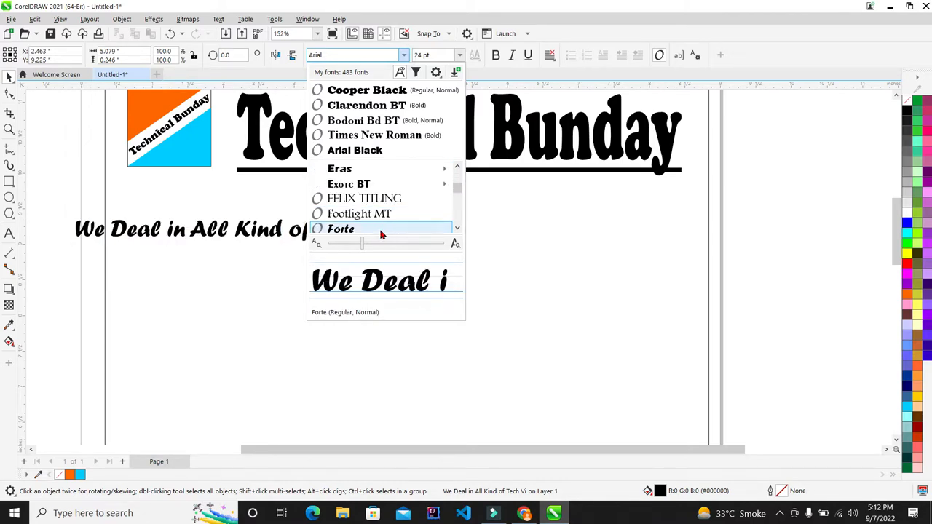
scroll(381, 229, down, 5)
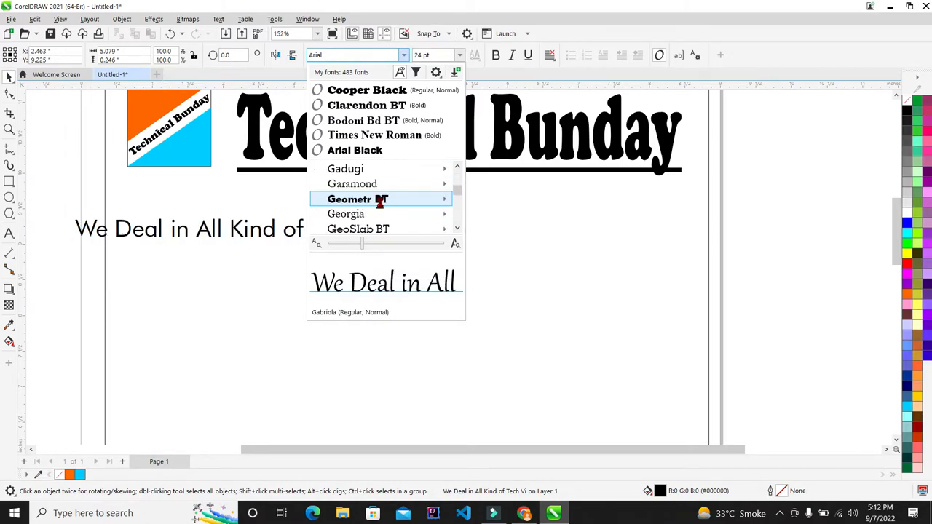
scroll(380, 211, up, 1)
scroll(381, 200, down, 1)
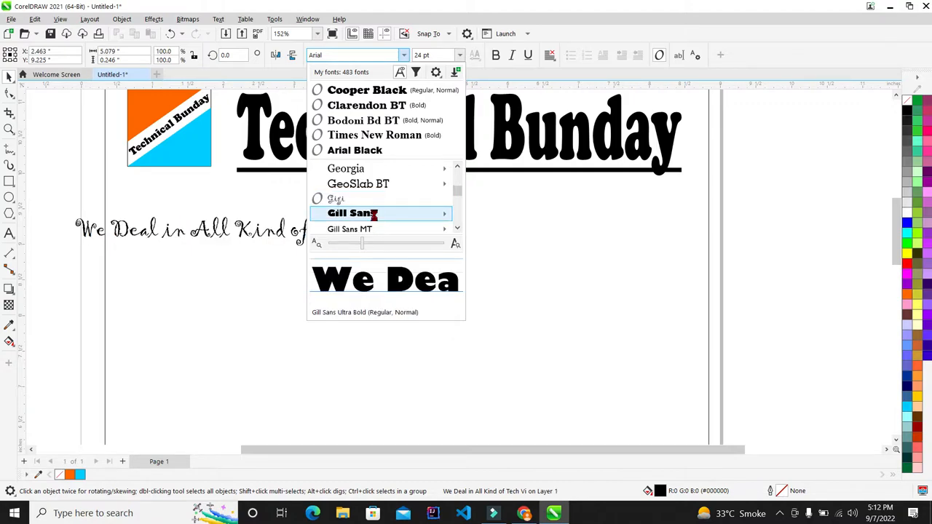
mouse_move(375, 218)
scroll(375, 218, down, 2)
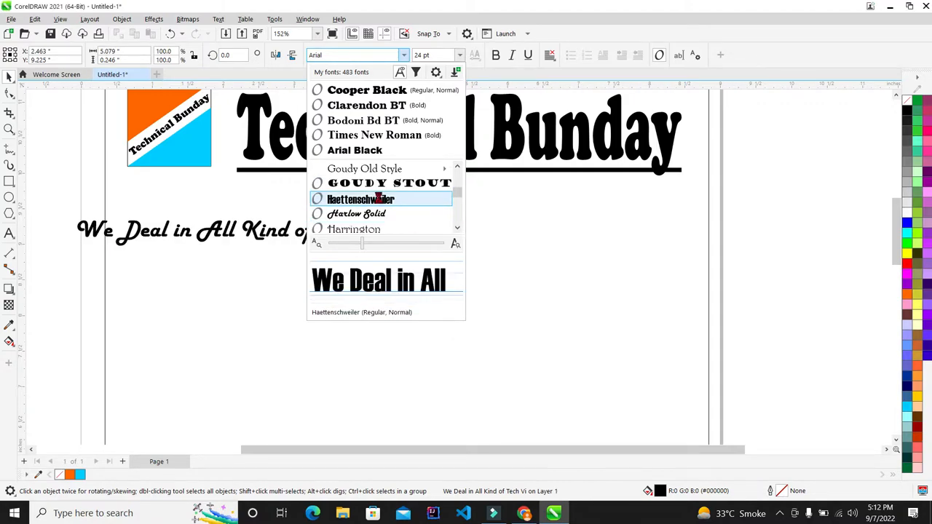
scroll(379, 203, down, 1)
scroll(380, 201, down, 2)
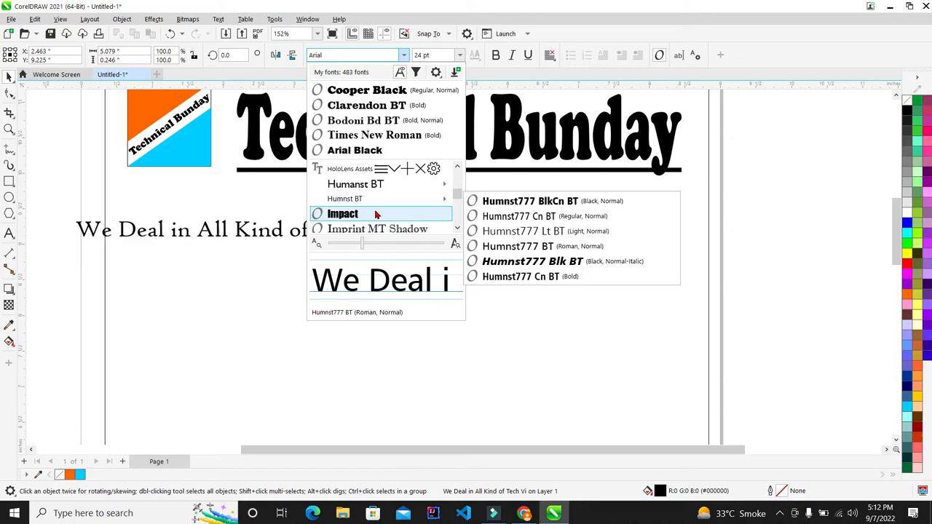
scroll(377, 212, down, 1)
scroll(376, 212, down, 4)
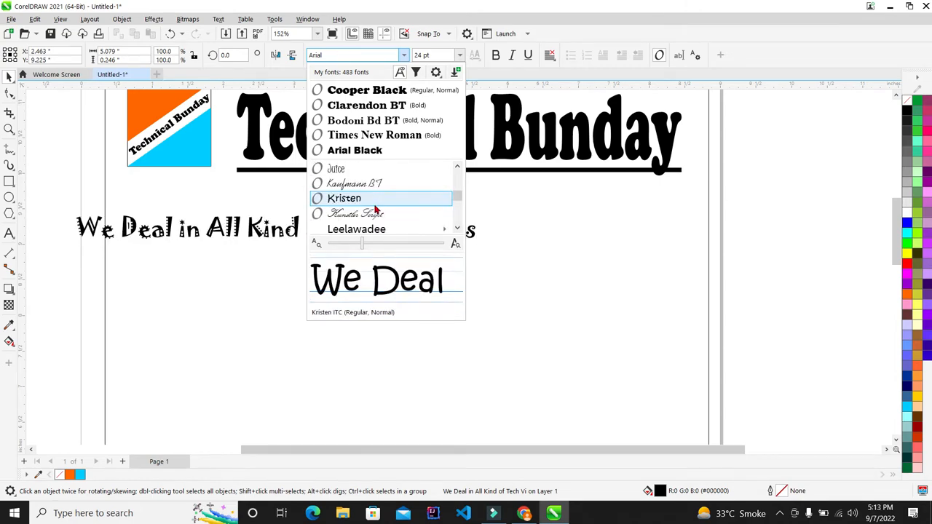
scroll(375, 208, down, 4)
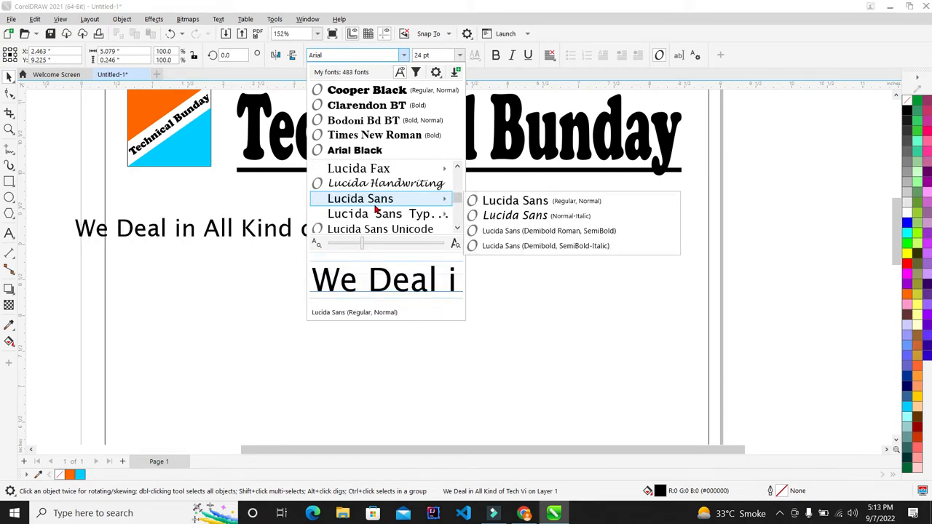
scroll(375, 209, down, 2)
scroll(374, 211, up, 2)
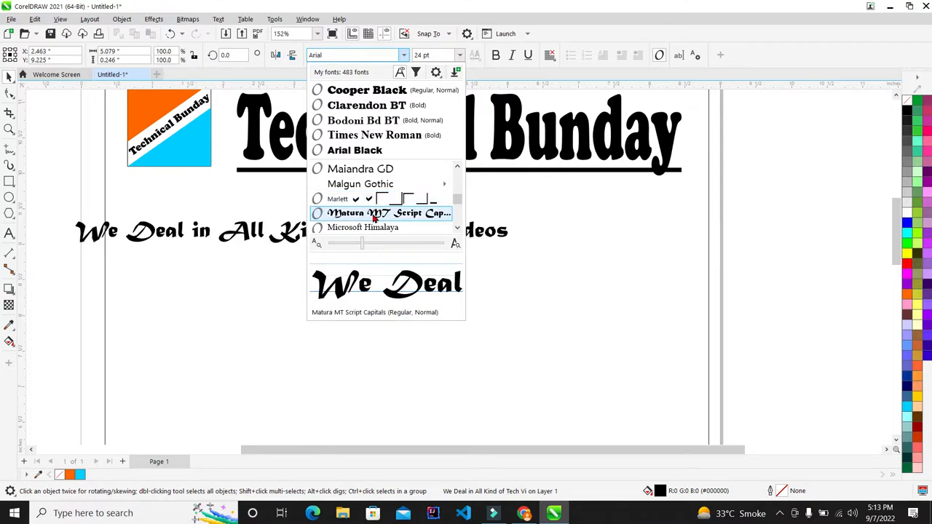
scroll(372, 213, down, 1)
scroll(373, 211, down, 5)
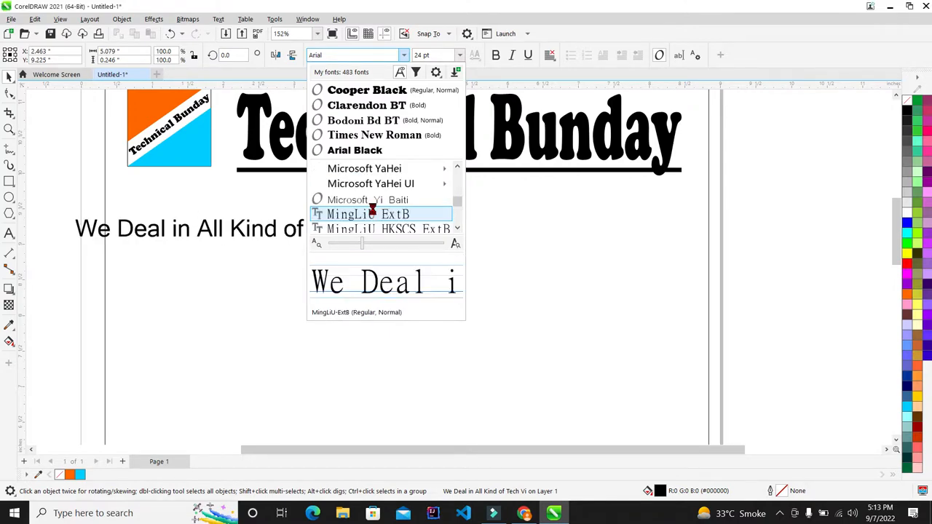
scroll(373, 213, down, 1)
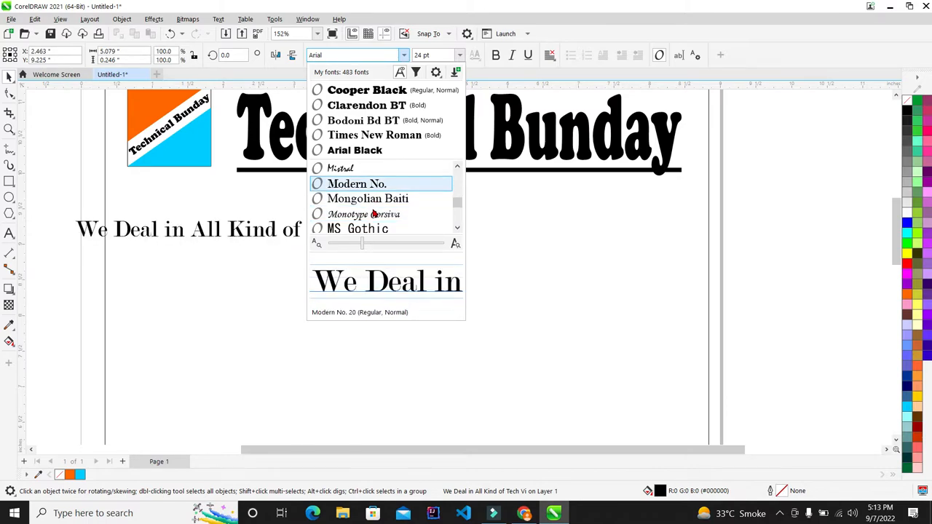
key(Return)
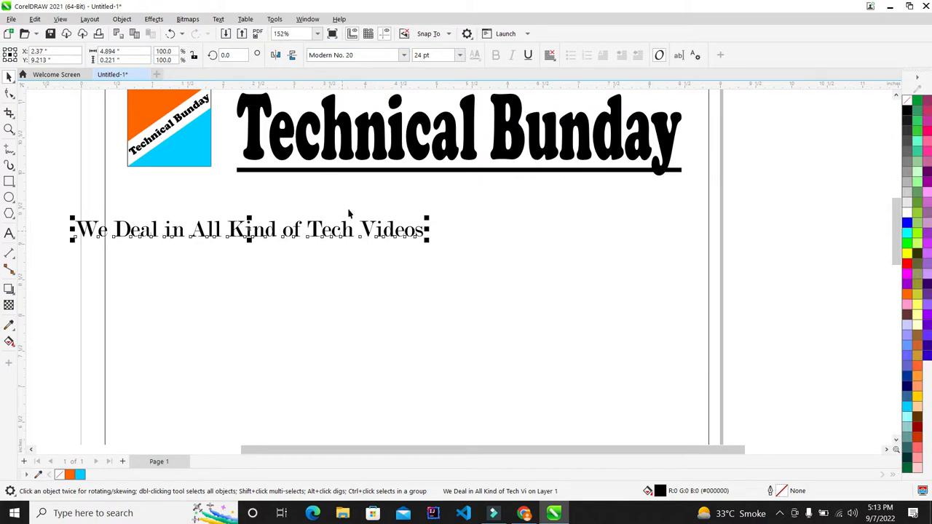
- Change the tagline font to Times New Roman Bold
click(404, 55)
scroll(366, 213, down, 4)
scroll(367, 213, down, 6)
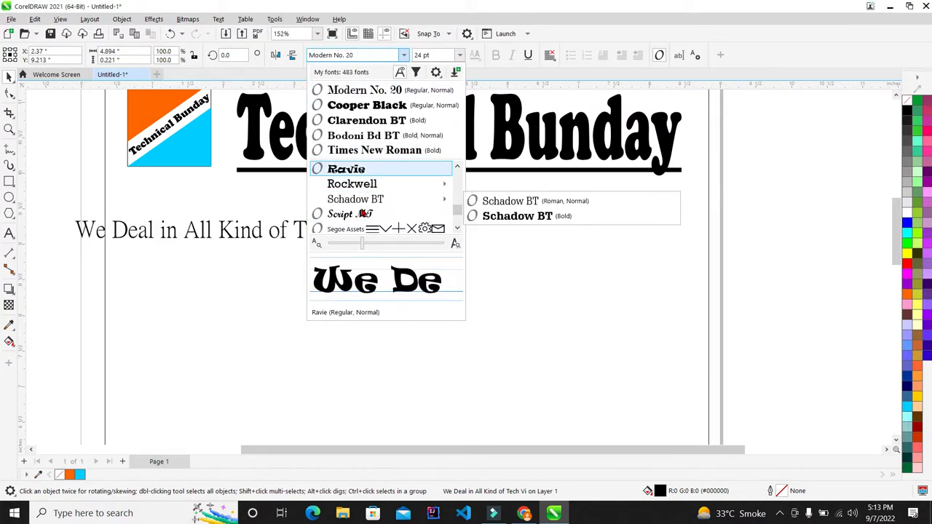
scroll(362, 212, down, 8)
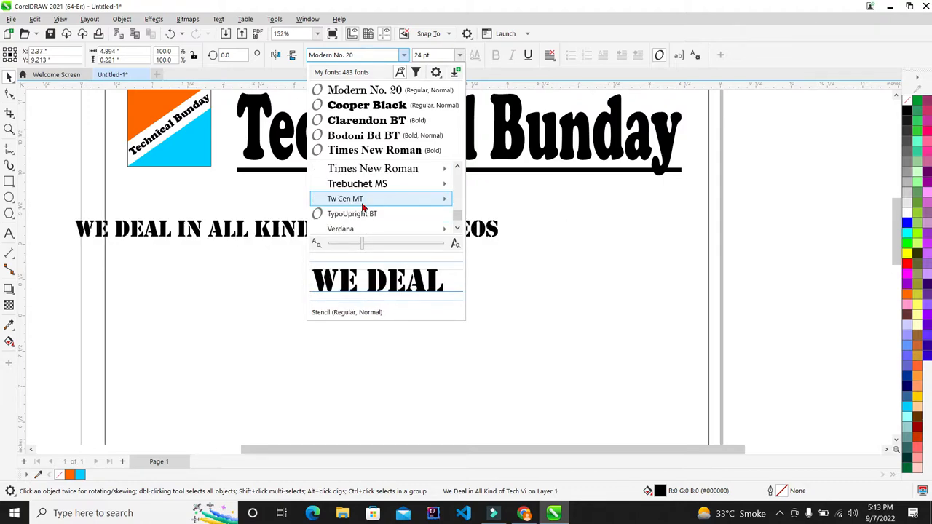
scroll(362, 207, up, 3)
mouse_move(395, 214)
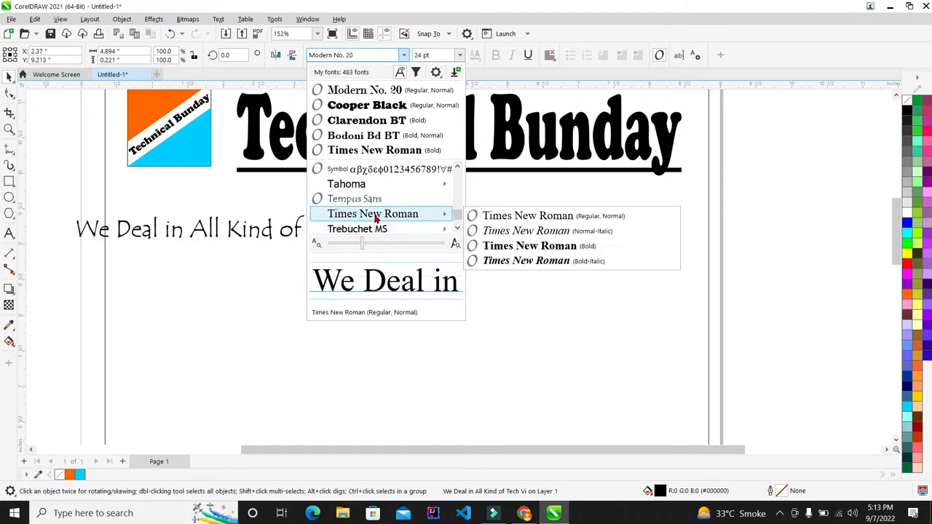
click(501, 247)
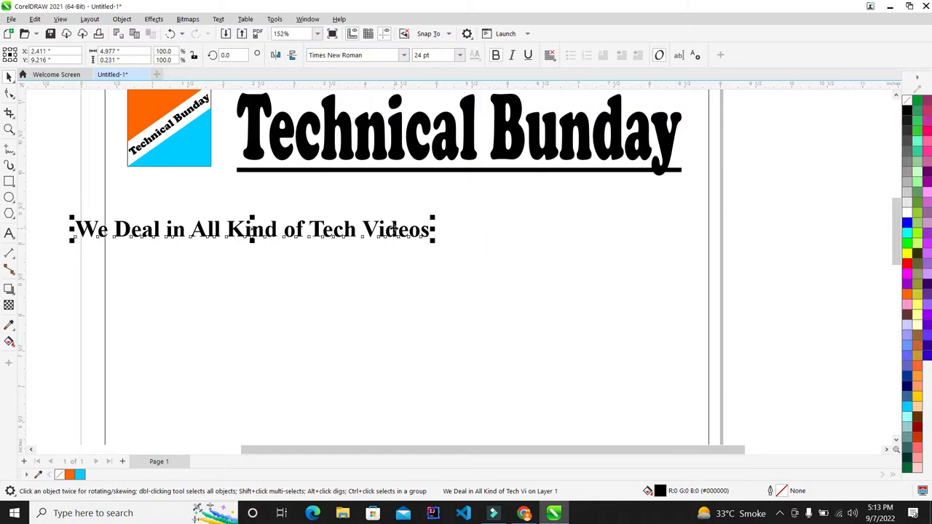
- Move the tagline directly beneath the underlined heading
drag(393, 230, 704, 260)
scroll(641, 178, up, 2)
scroll(540, 186, down, 1)
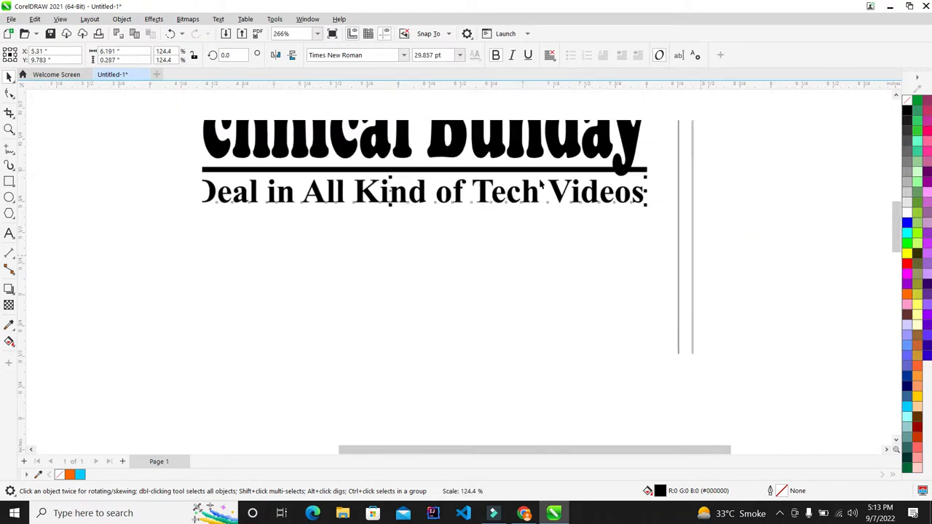
scroll(540, 186, down, 3)
scroll(536, 248, up, 1)
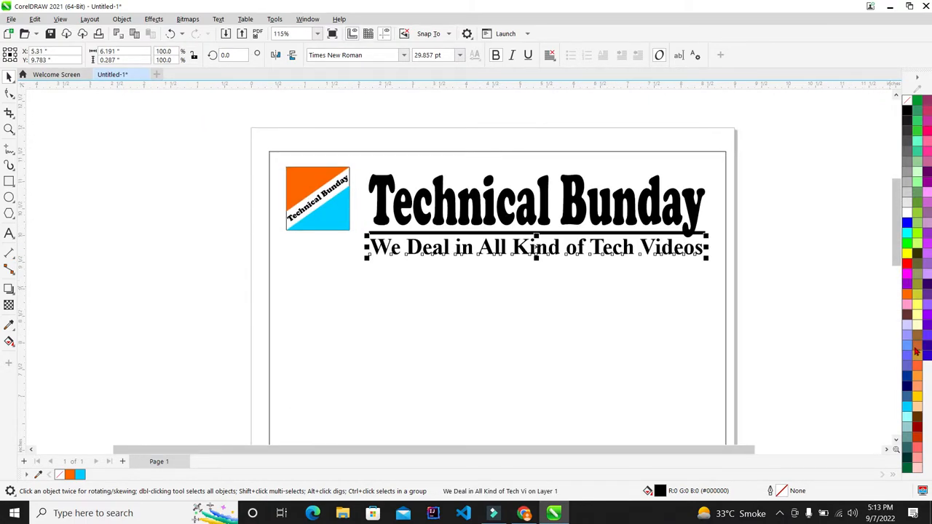
- Colour the tagline orange and centre it under the Technical Bunday title
click(908, 298)
click(855, 264)
scroll(595, 254, up, 1)
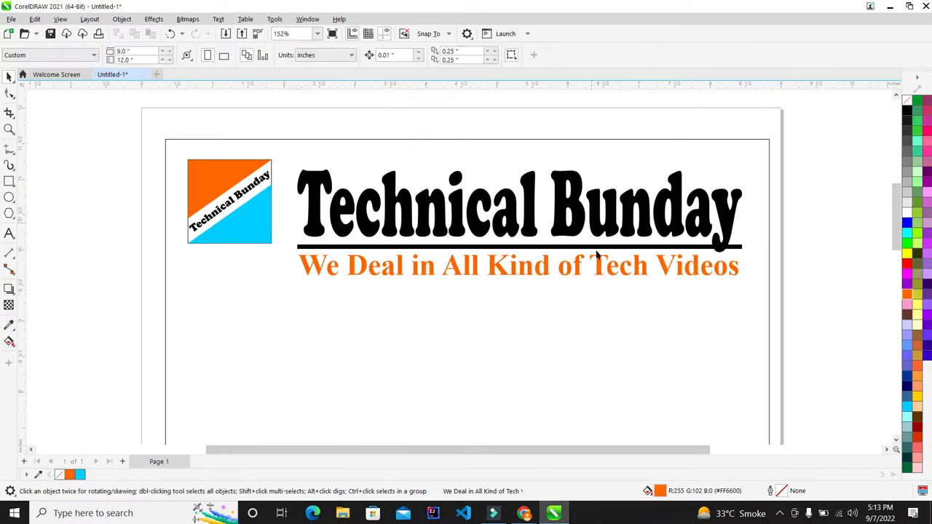
click(600, 264)
shift+click(605, 213)
key(c)
click(830, 231)
- Resize the logo group and reposition it to fit beside the heading
scroll(432, 193, down, 2)
scroll(329, 193, up, 2)
drag(105, 108, 345, 331)
drag(328, 258, 371, 329)
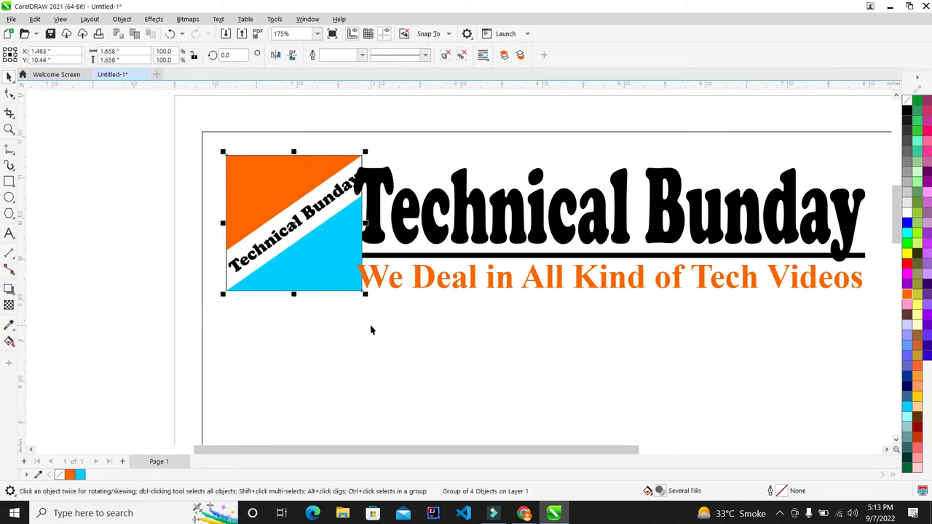
drag(364, 275, 351, 275)
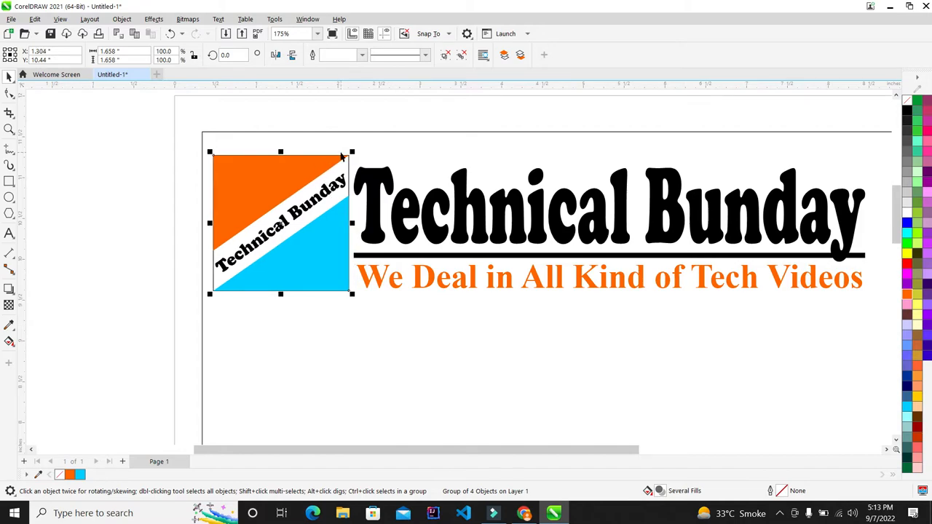
scroll(352, 155, up, 2)
drag(349, 155, 337, 178)
- Nudge the logo group slightly right and up
scroll(337, 179, down, 4)
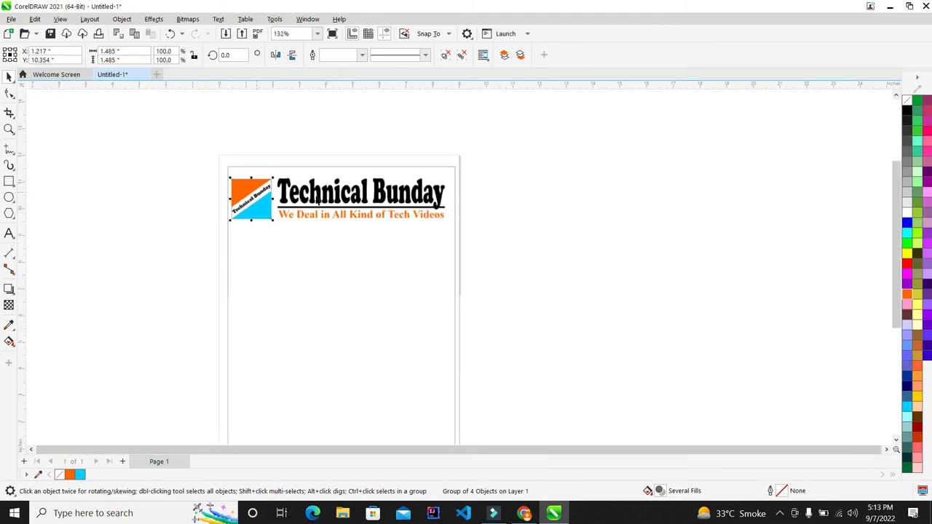
scroll(317, 191, up, 2)
drag(654, 139, 206, 301)
click(599, 236)
scroll(269, 207, up, 2)
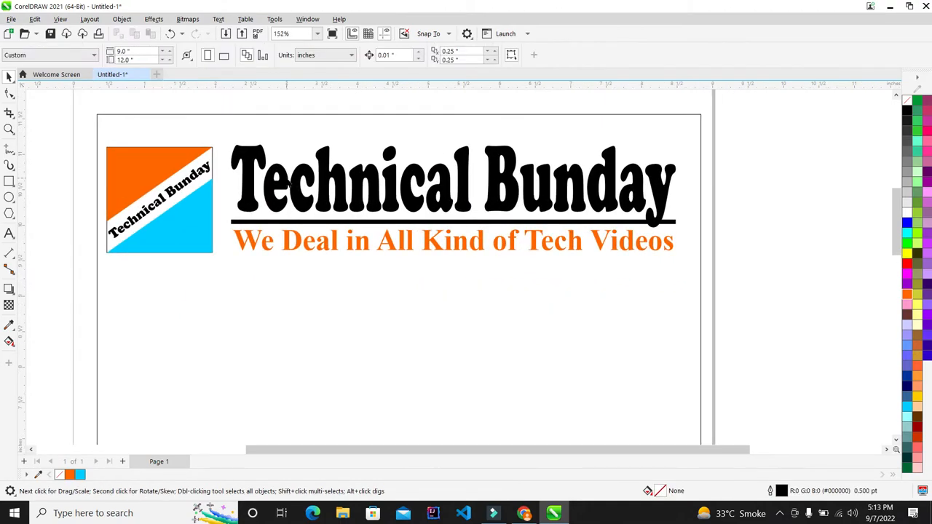
drag(715, 119, 200, 339)
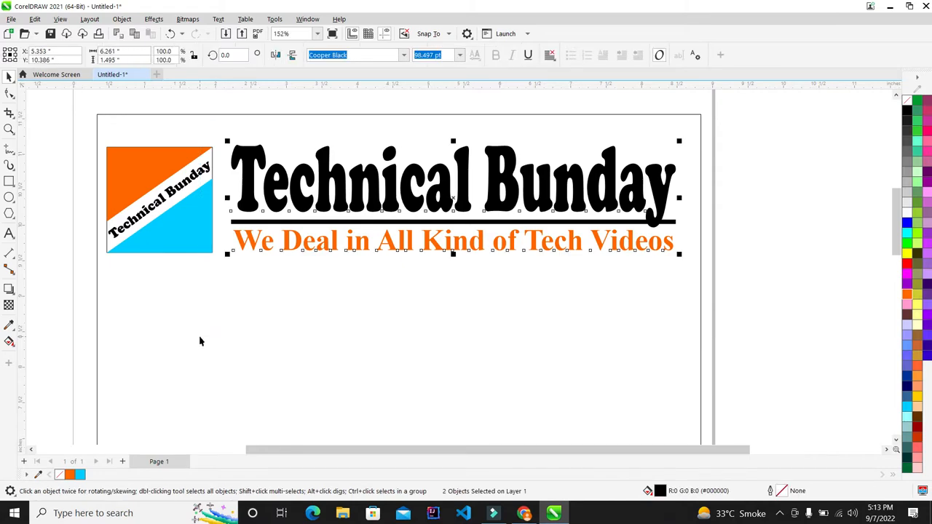
click(100, 170)
scroll(100, 169, up, 1)
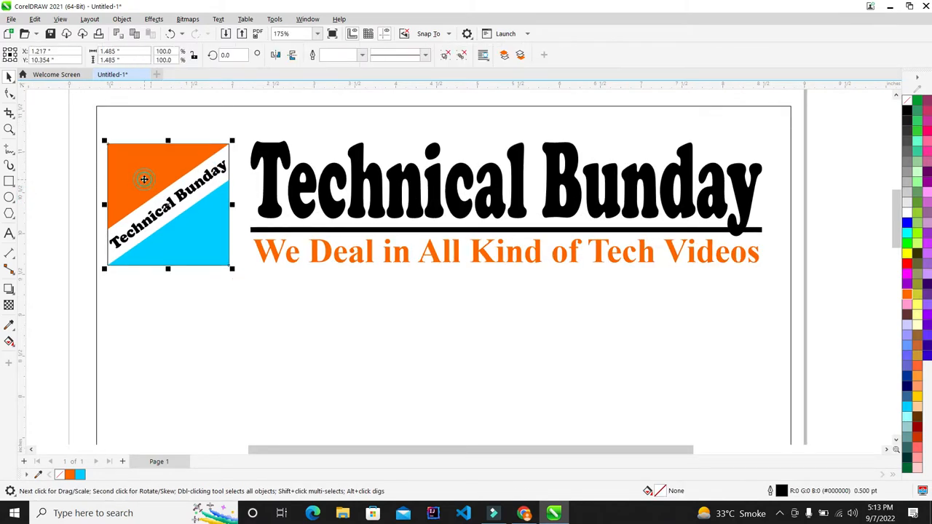
click(145, 182)
key(Right)
key(Right)
key(Right)
key(Right)
key(Right)
key(Up)
key(Right)
key(Right)
key(Right)
key(Up)
key(Up)
click(846, 177)
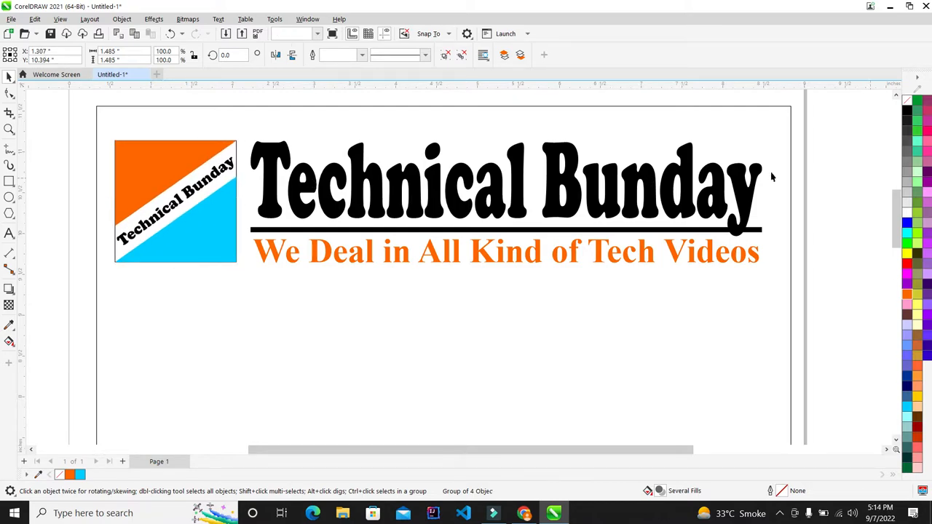
- Shrink the title and tagline block slightly and nudge it right
scroll(256, 251, down, 8)
scroll(302, 92, up, 8)
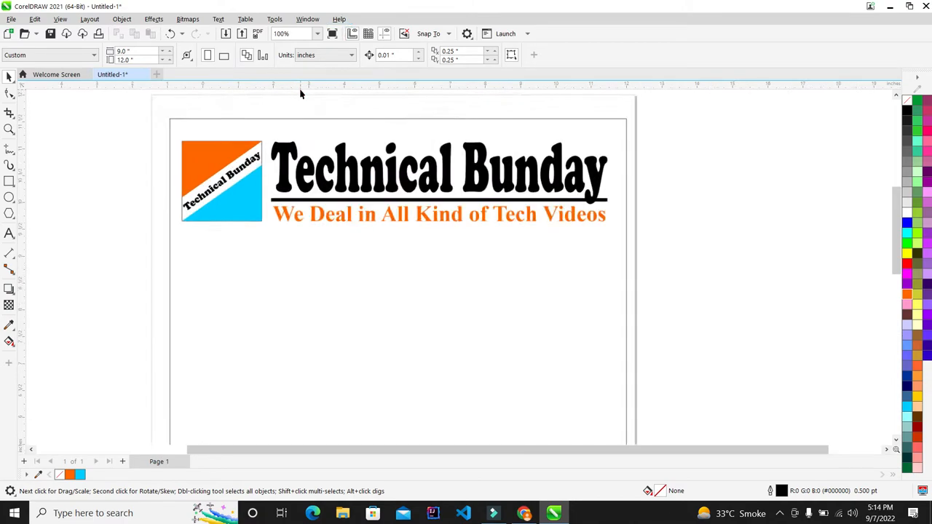
drag(857, 111, 210, 371)
drag(776, 157, 765, 151)
key(Right)
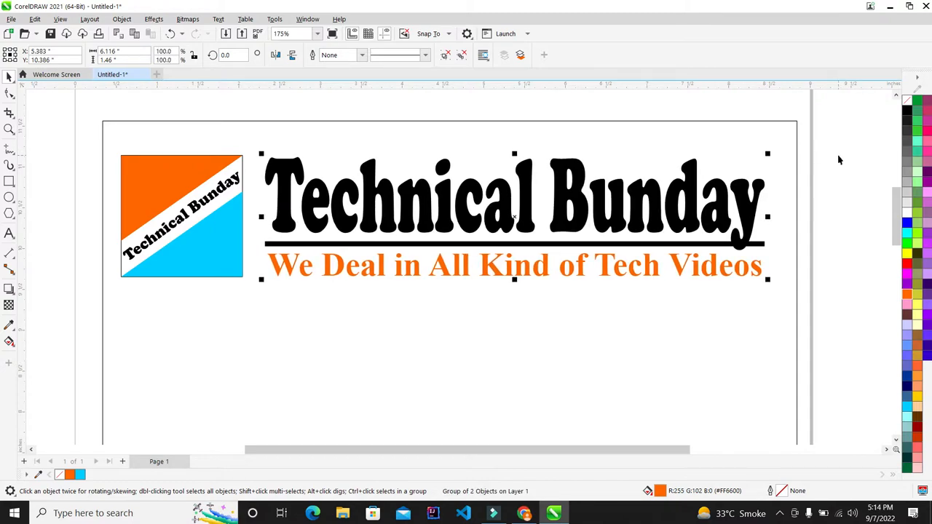
click(837, 161)
scroll(448, 143, down, 5)
scroll(446, 175, up, 2)
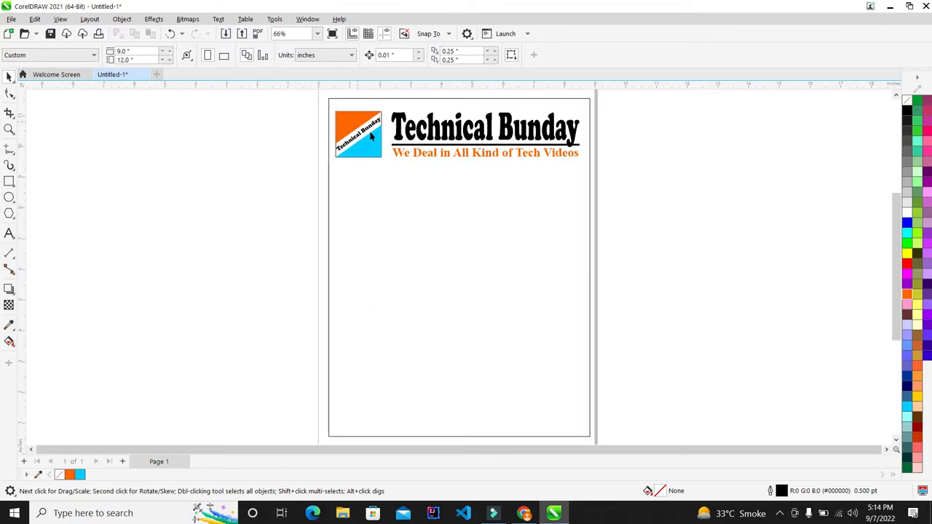
scroll(368, 156, down, 2)
- Squash the page border rectangle into a strip along the page bottom and fill it cyan
scroll(393, 233, up, 1)
click(418, 286)
scroll(375, 262, down, 2)
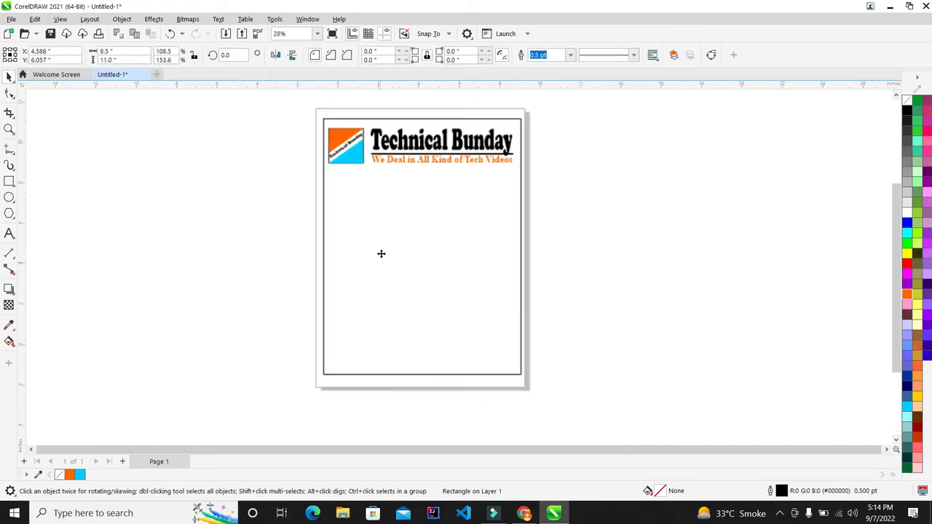
drag(427, 117, 415, 339)
scroll(391, 314, up, 2)
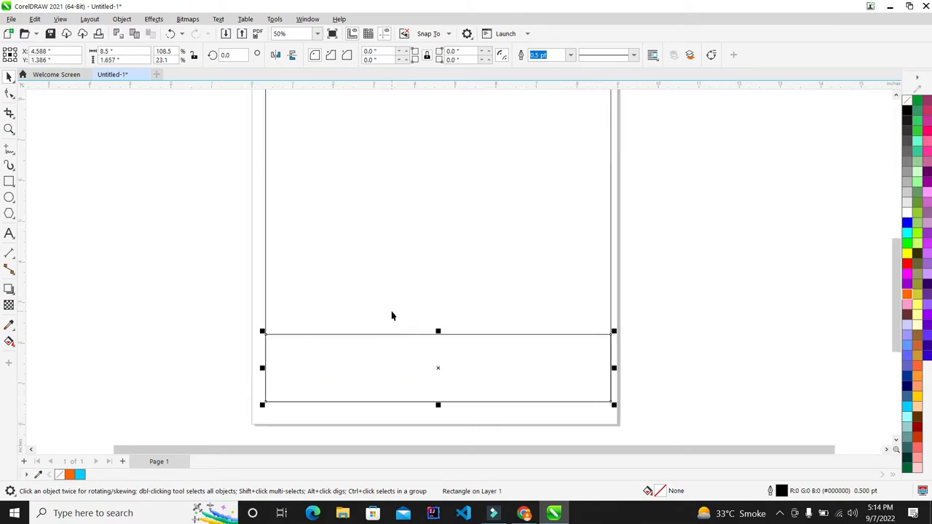
scroll(437, 295, down, 1)
scroll(437, 294, up, 2)
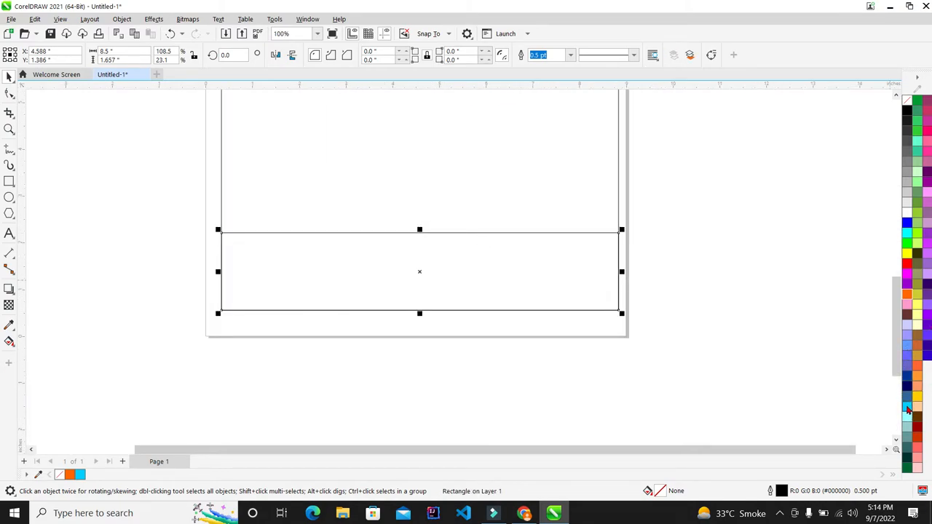
click(907, 410)
- Try light blue and cyan fills on the footer strip, settling on sky blue
scroll(527, 273, down, 3)
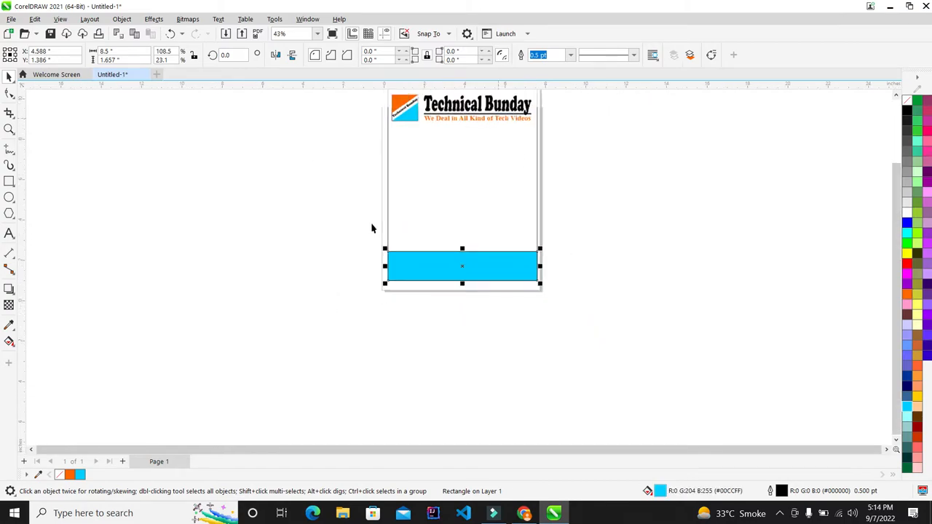
scroll(372, 229, down, 1)
scroll(430, 149, up, 2)
click(665, 225)
key(F4)
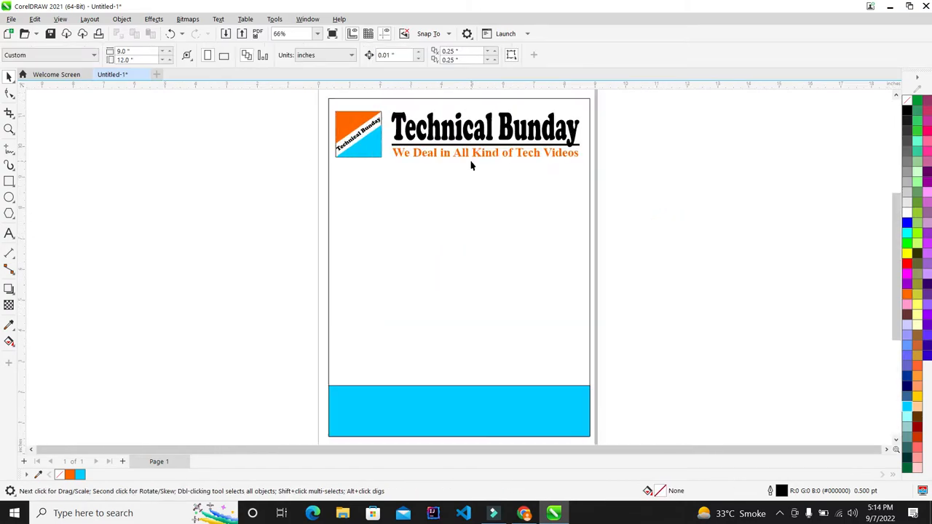
click(583, 422)
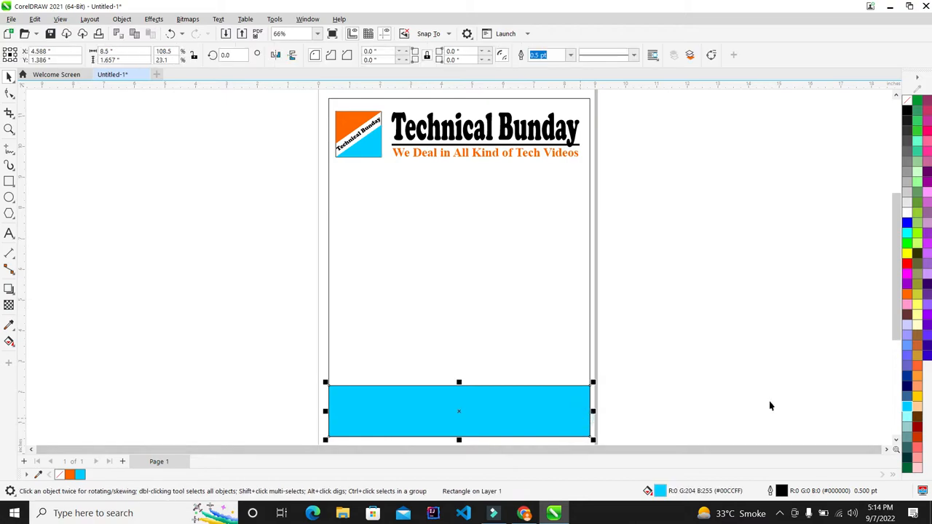
click(909, 355)
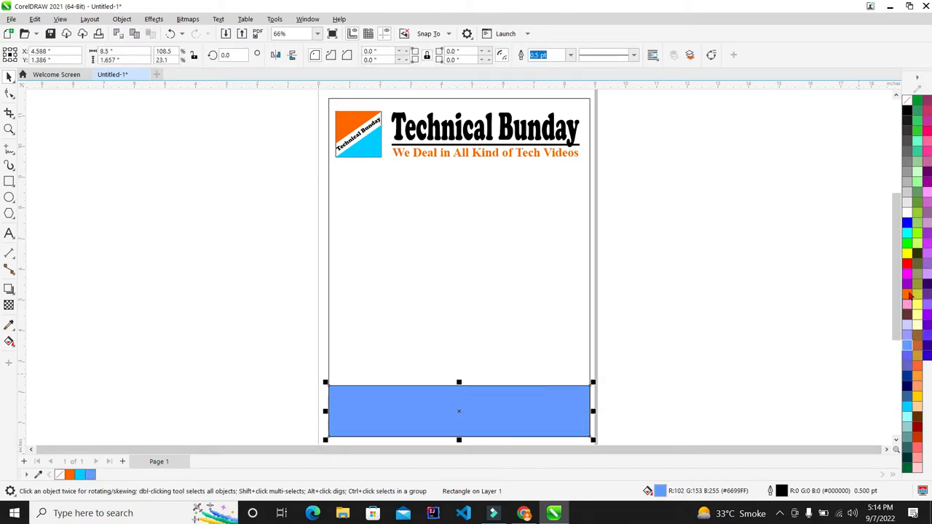
click(906, 234)
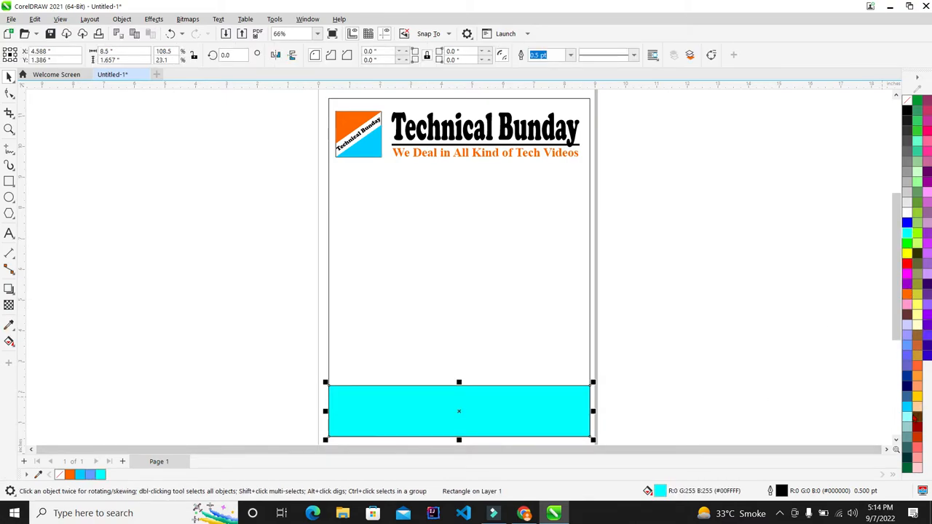
click(908, 408)
click(810, 354)
scroll(540, 354, down, 2)
scroll(540, 354, up, 2)
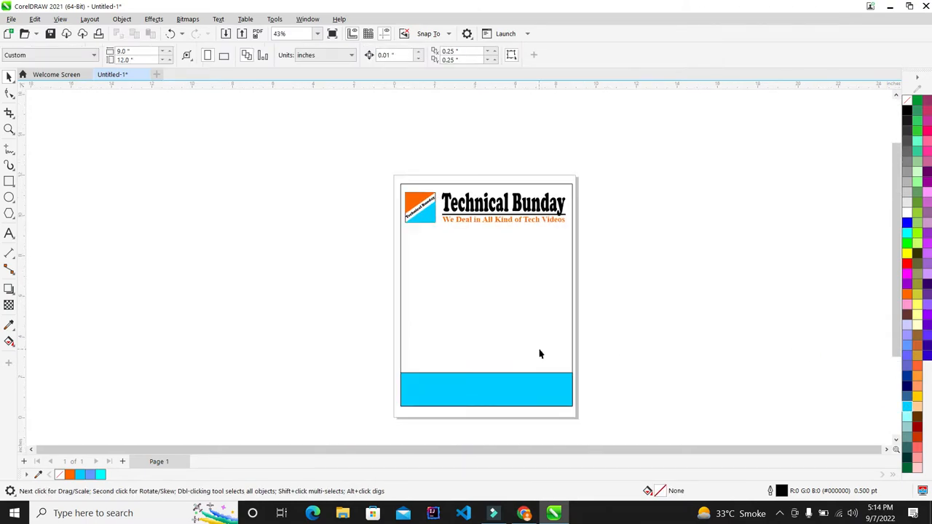
scroll(540, 354, up, 2)
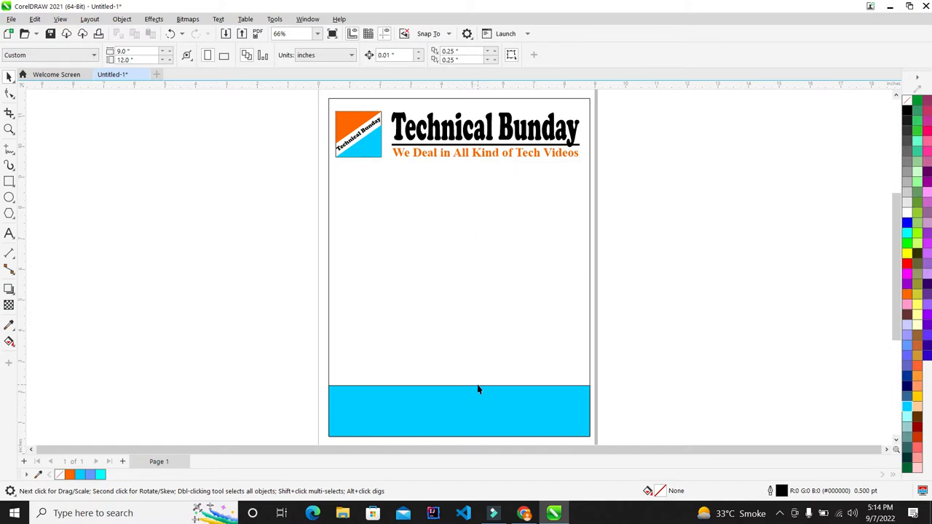
scroll(457, 254, down, 2)
scroll(466, 373, up, 3)
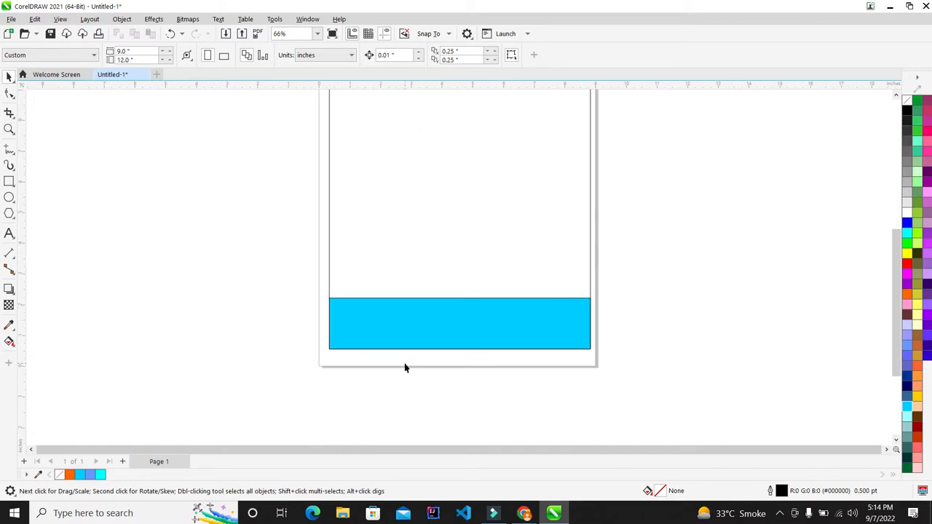
- Start a new text line left of the page with the 'Address:' label
click(8, 235)
click(183, 250)
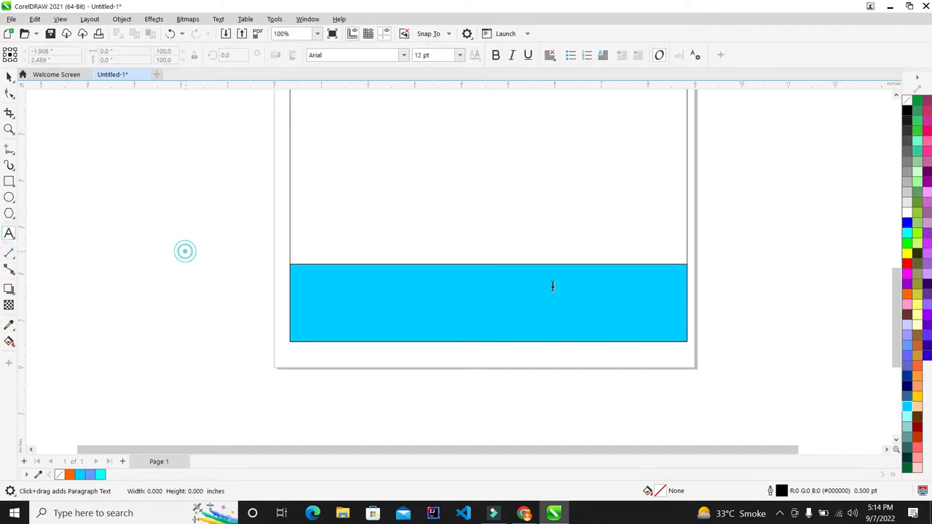
text(E)
key(BackSpace)
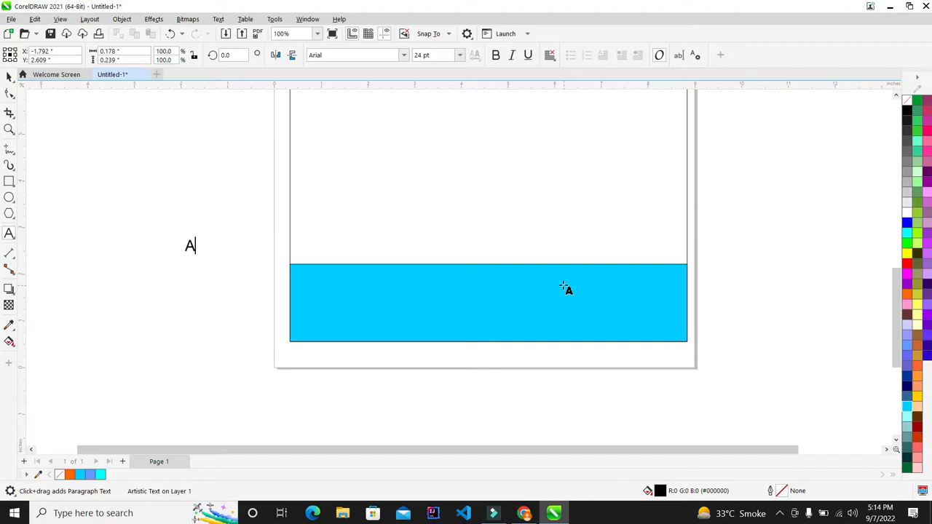
text(Address:)
key(Escape)
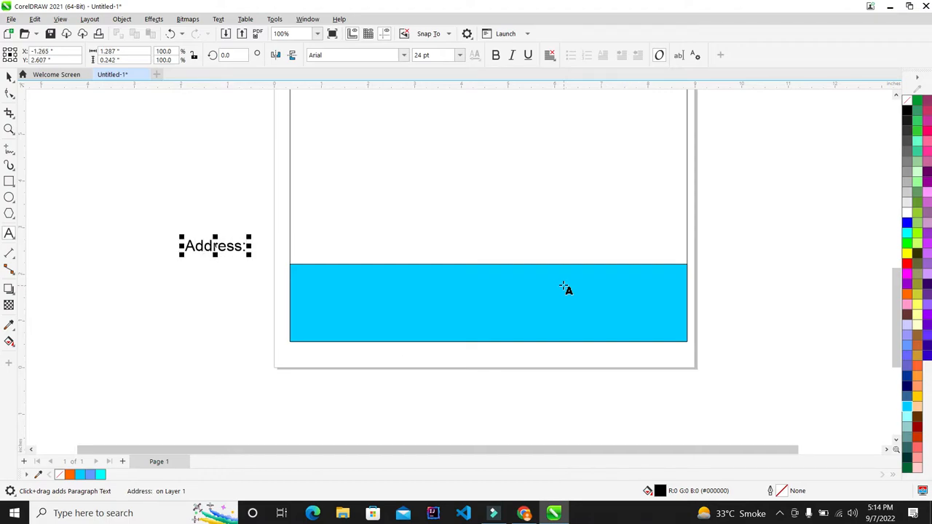
text(sda)
key(BackSpace)
key(BackSpace)
key(BackSpace)
text(abd)
key(BackSpace)
key(BackSpace)
key(BackSpace)
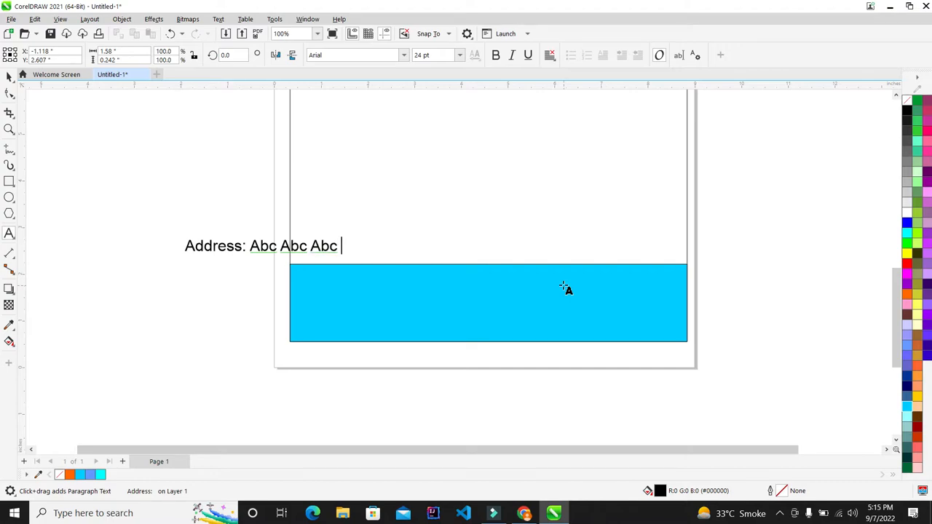
- Fill the address line with placeholder text 'Abc Abc Abc' plus another 'Abc'
scroll(303, 241, up, 3)
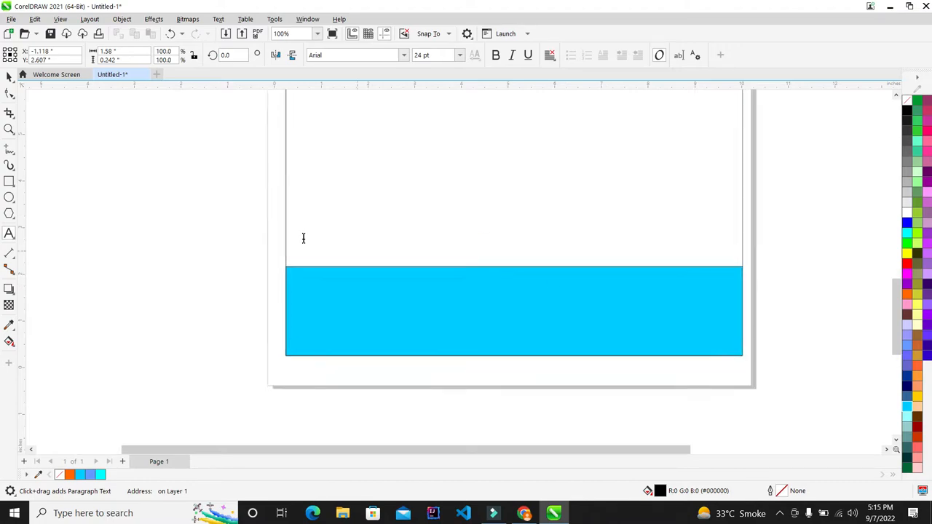
click(315, 252)
double_click(352, 254)
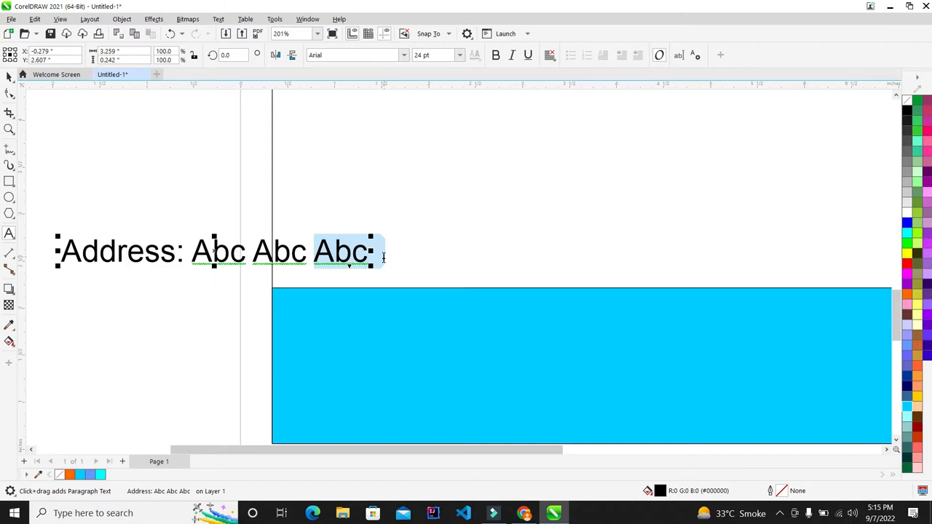
click(384, 256)
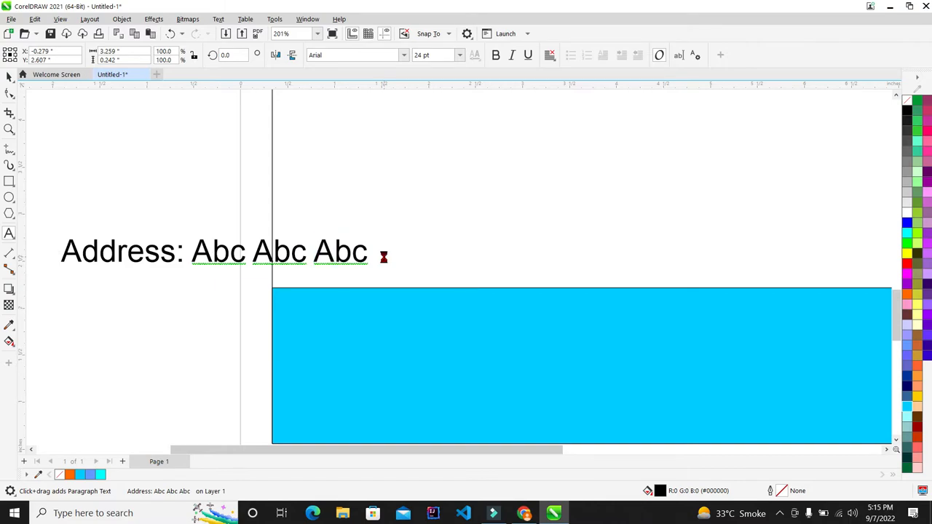
text(Abc  Abc  Abc)
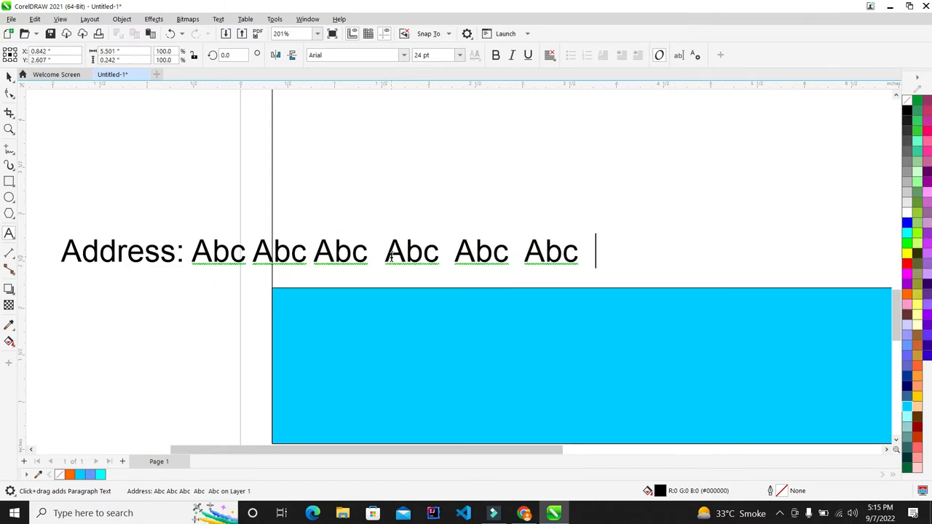
scroll(391, 256, down, 3)
scroll(440, 271, up, 2)
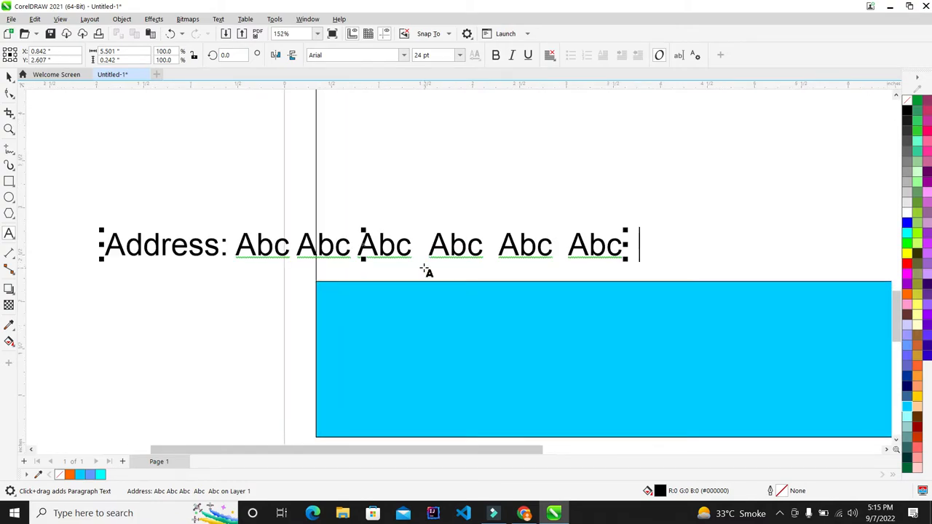
text(Abc)
scroll(464, 228, down, 2)
scroll(510, 222, down, 1)
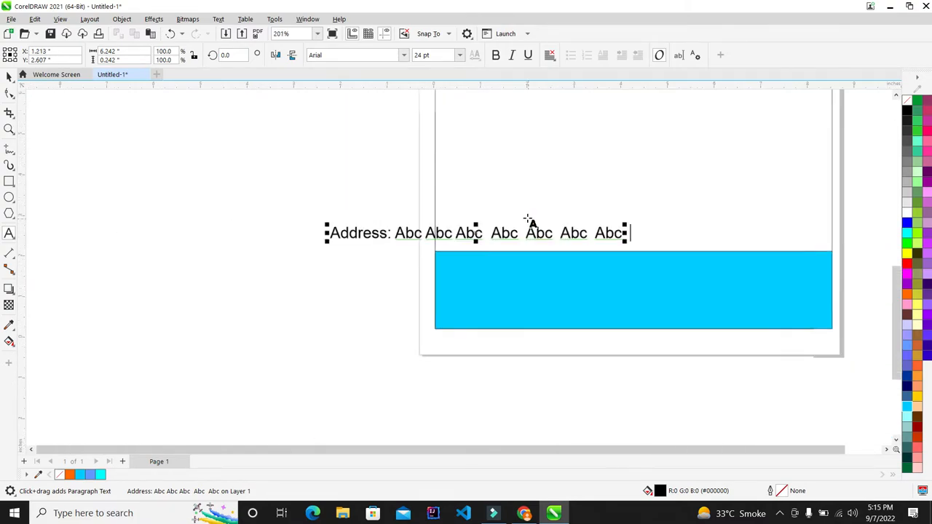
scroll(489, 223, up, 3)
scroll(470, 244, up, 1)
- Add an 'Email:' line below the address with the business e-mail address
key(Return)
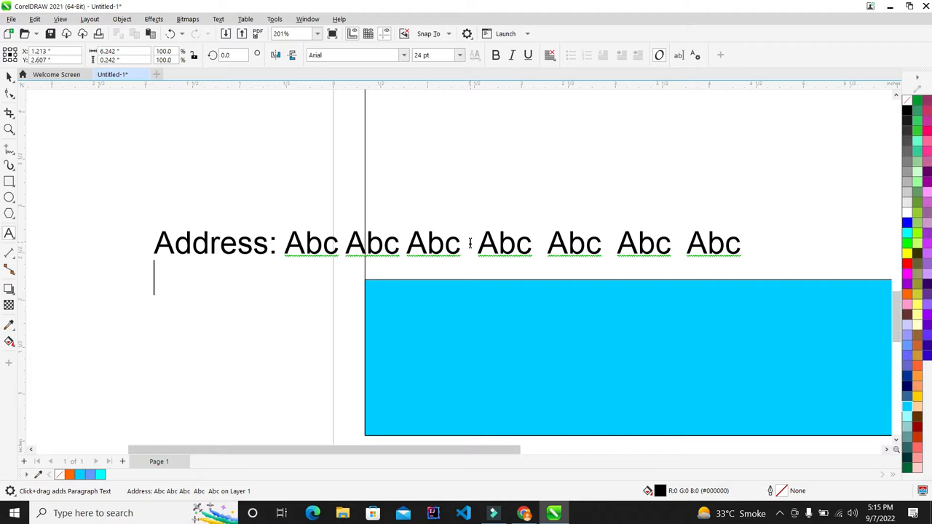
text(Email)
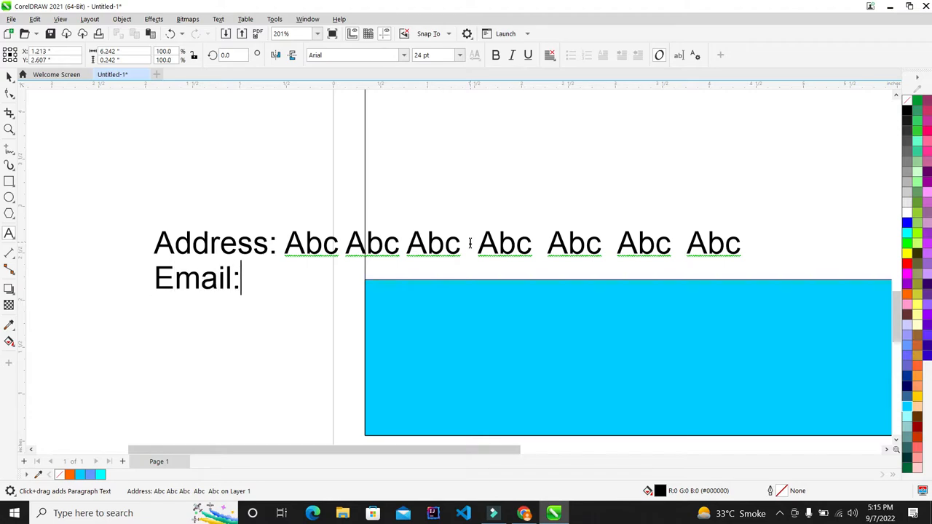
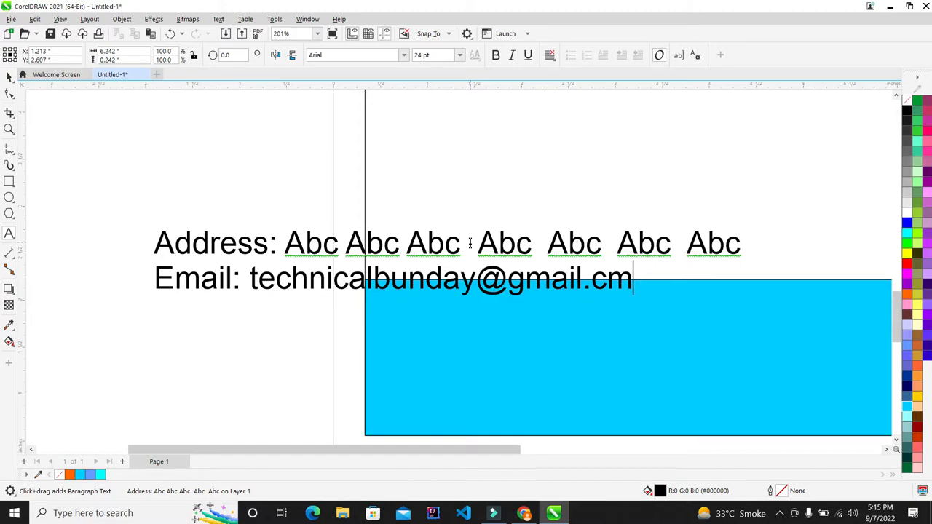
scroll(226, 172, down, 6)
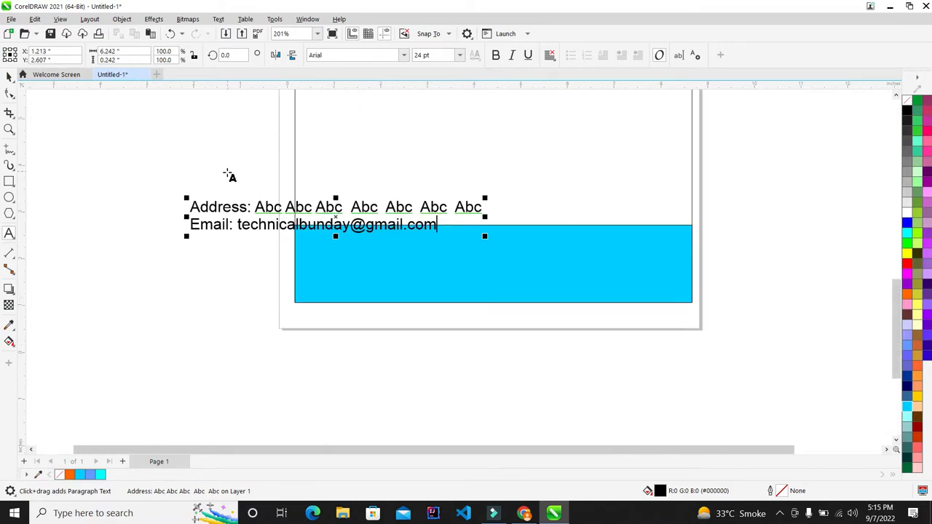
scroll(282, 206, up, 4)
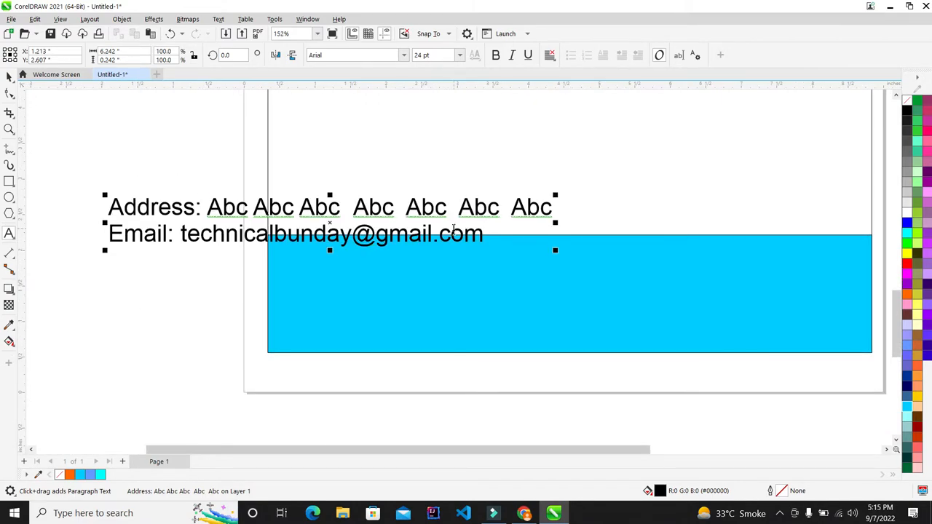
scroll(192, 210, down, 2)
scroll(234, 230, up, 3)
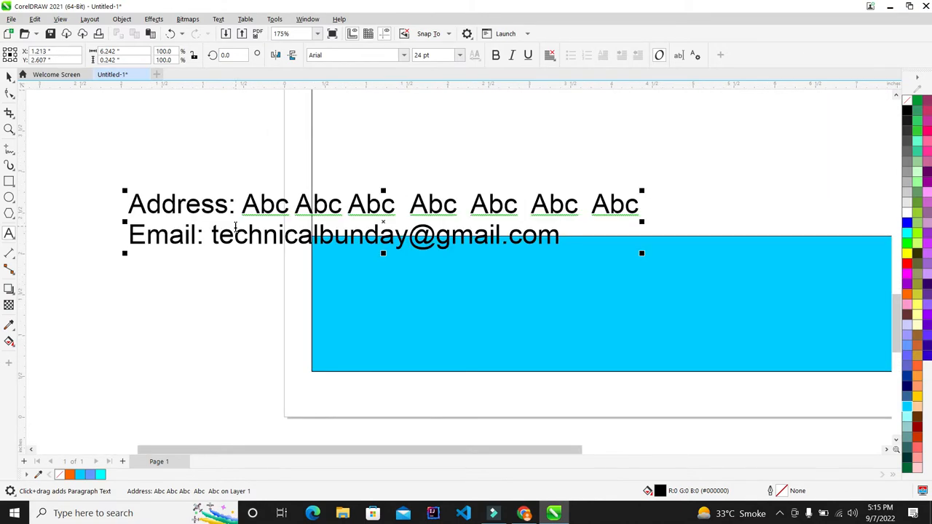
- Undo the e-mail's hyperlink styling and add a third 'Ph/' line with the phone numbers
key(Return)
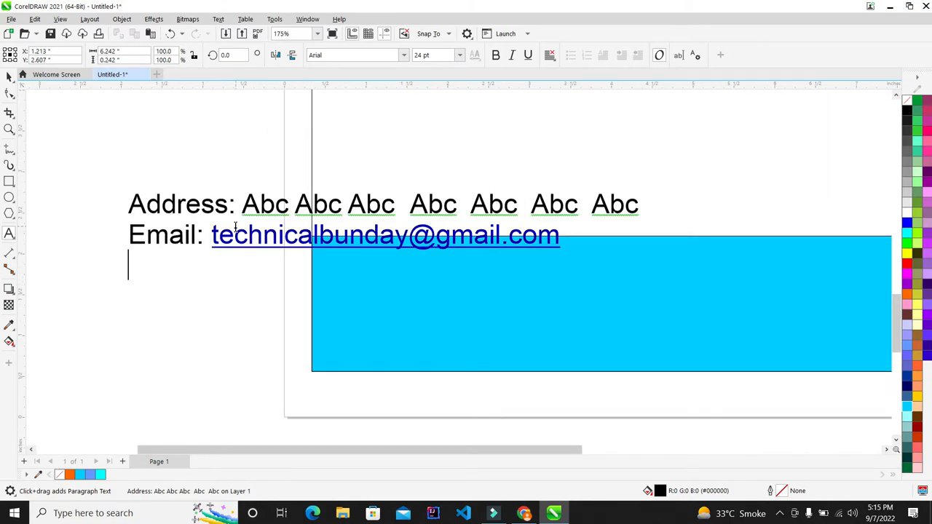
key(ctrl+z)
scroll(357, 232, up, 2)
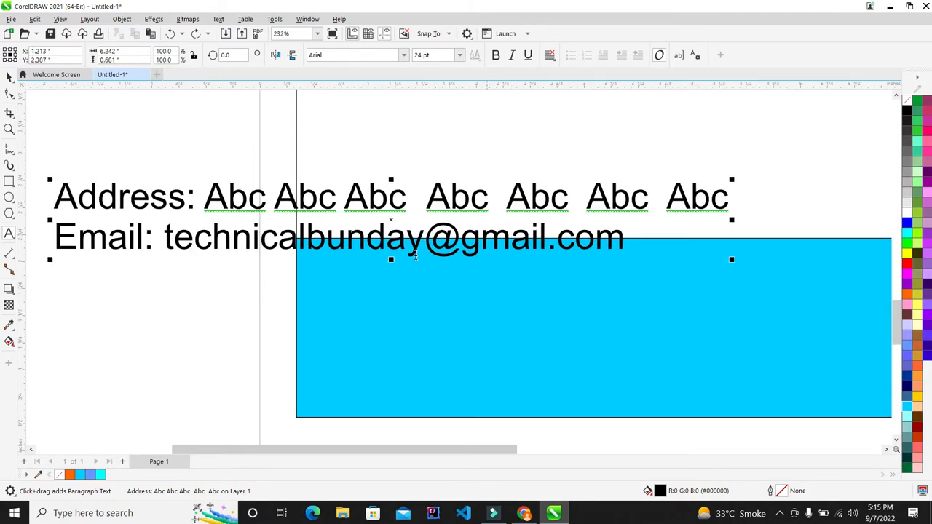
scroll(313, 222, down, 2)
scroll(138, 235, up, 3)
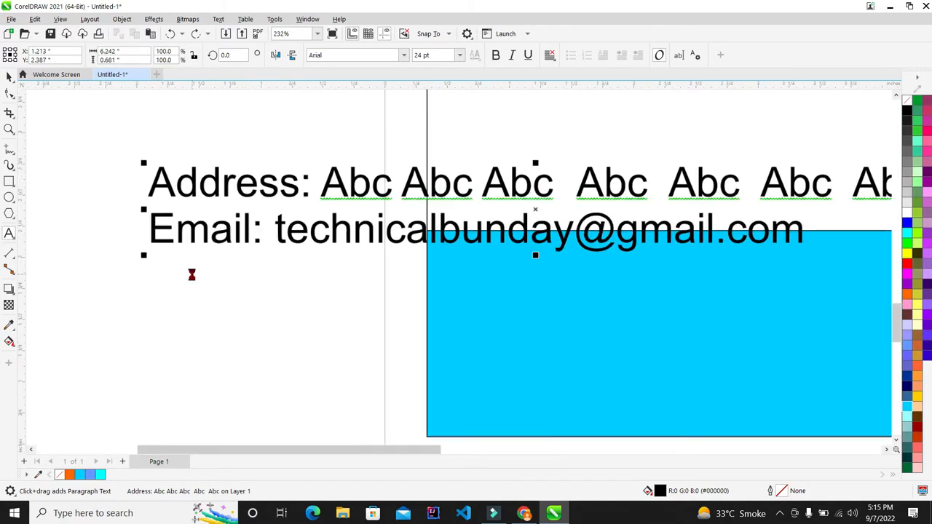
scroll(191, 274, down, 1)
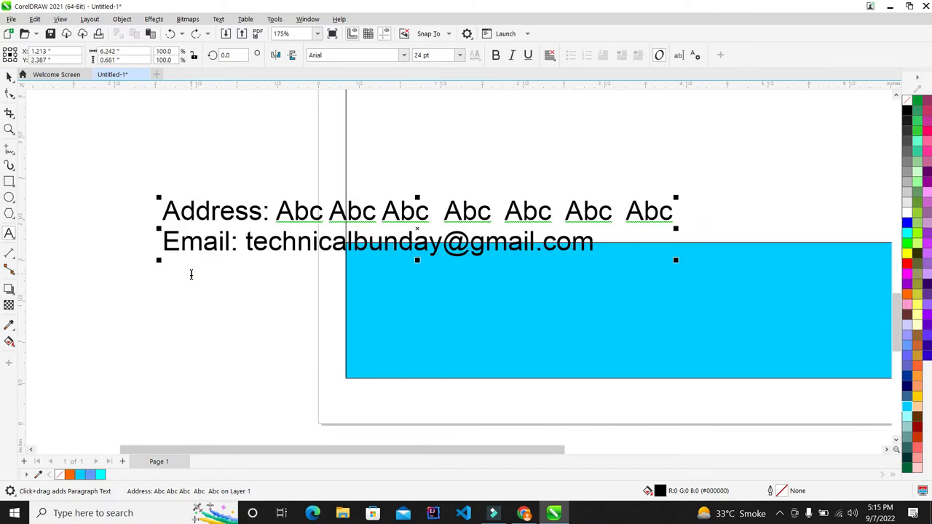
text(p)
key(BackSpace)
key(BackSpace)
text(PH)
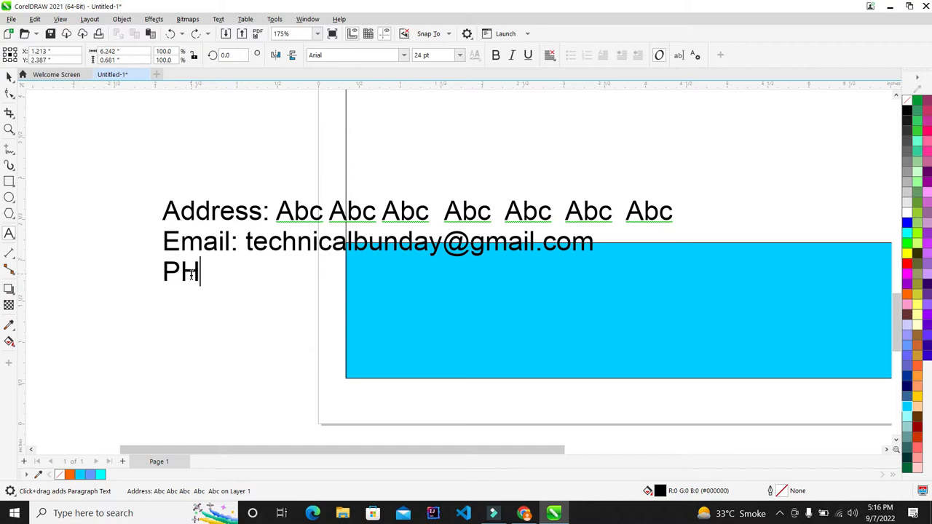
key(BackSpace)
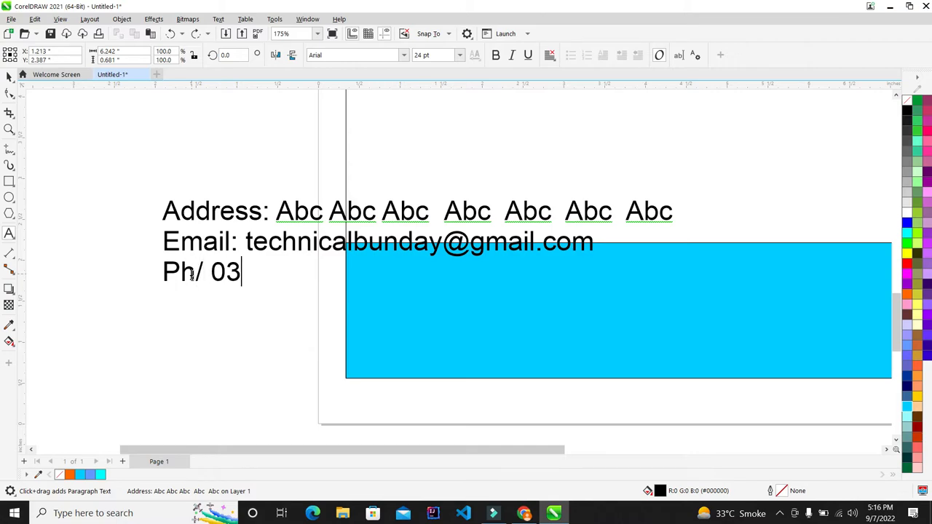
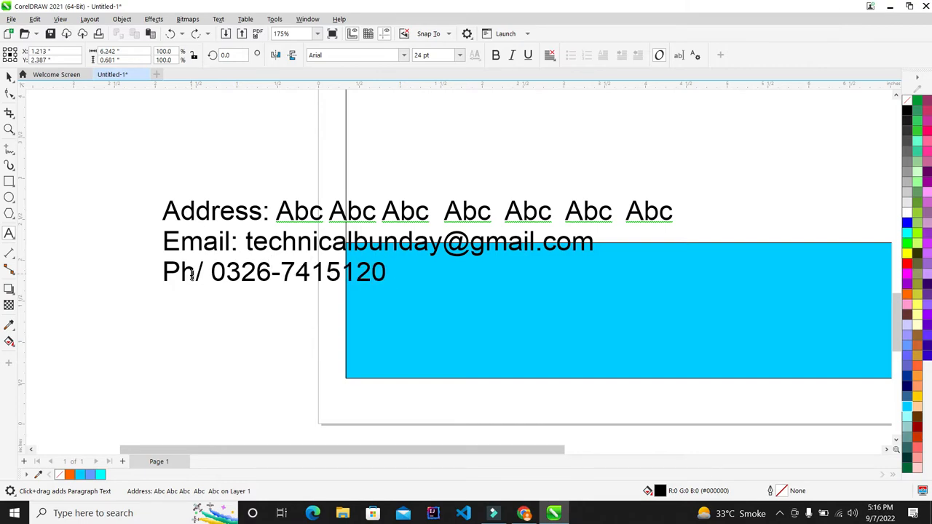
text( , C)
key(BackSpace)
key(BackSpace)
text(Cell)
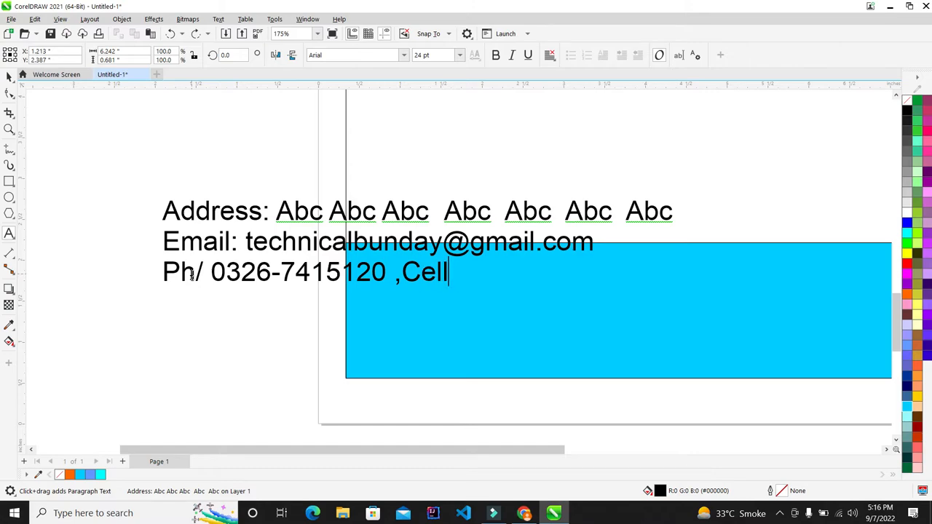
key(BackSpace)
key(BackSpace)
key(BackSpace)
key(BackSpace)
key(BackSpace)
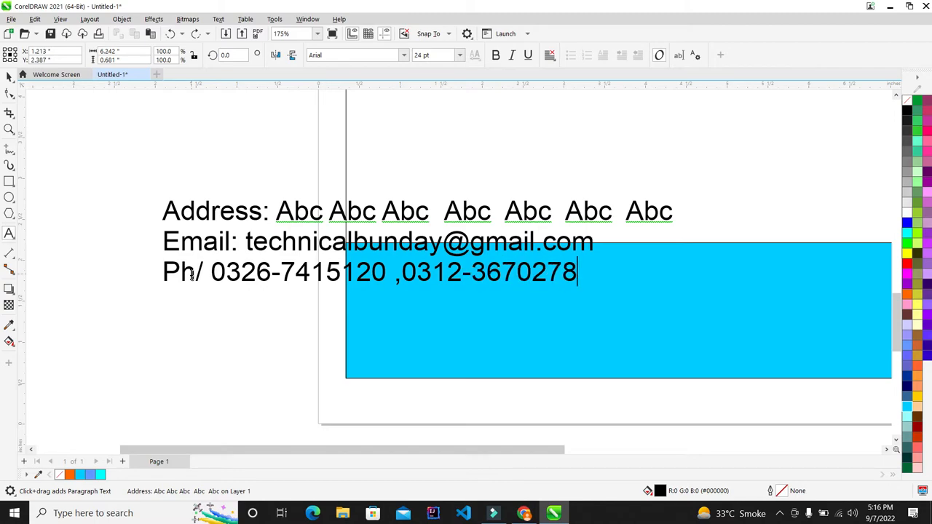
scroll(122, 214, down, 3)
scroll(215, 220, down, 2)
scroll(216, 221, up, 2)
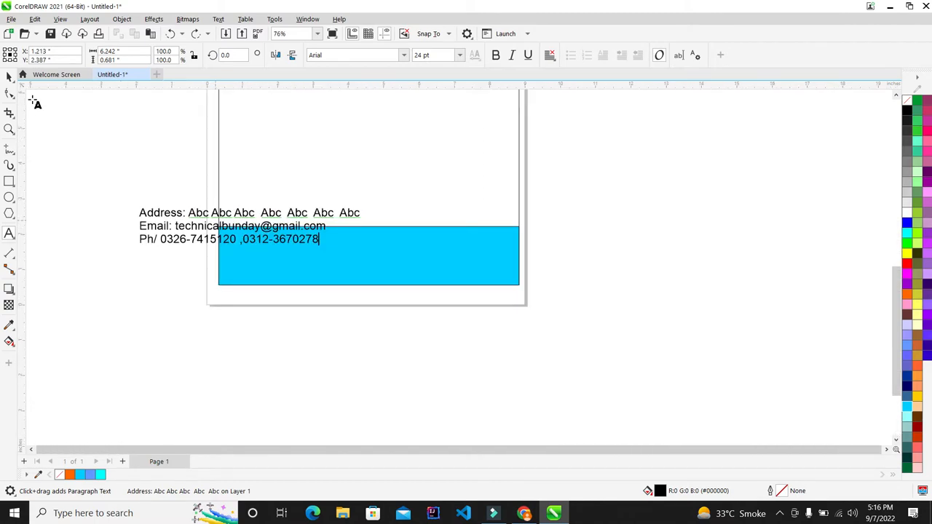
- Change the three-line contact text to Arial Black and drag it onto the cyan rectangle
click(10, 76)
drag(162, 214, 207, 333)
scroll(236, 354, up, 3)
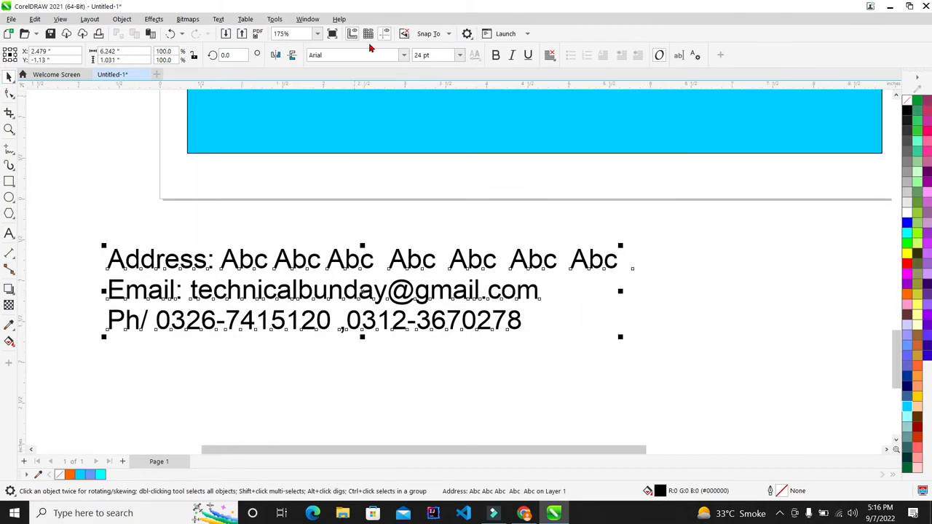
click(404, 55)
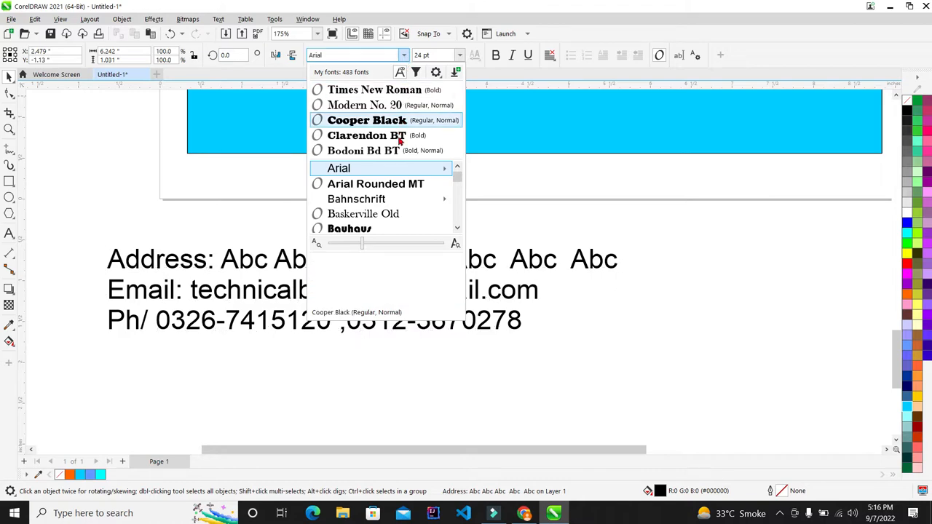
mouse_move(395, 166)
click(496, 291)
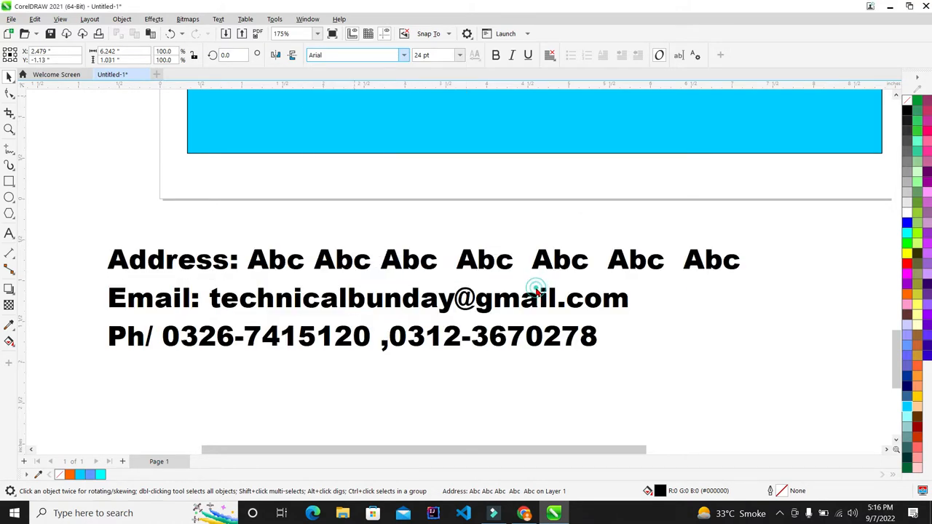
scroll(473, 263, down, 2)
drag(470, 261, 527, 166)
- Center the contact text horizontally and vertically within the cyan footer bar
scroll(447, 276, down, 3)
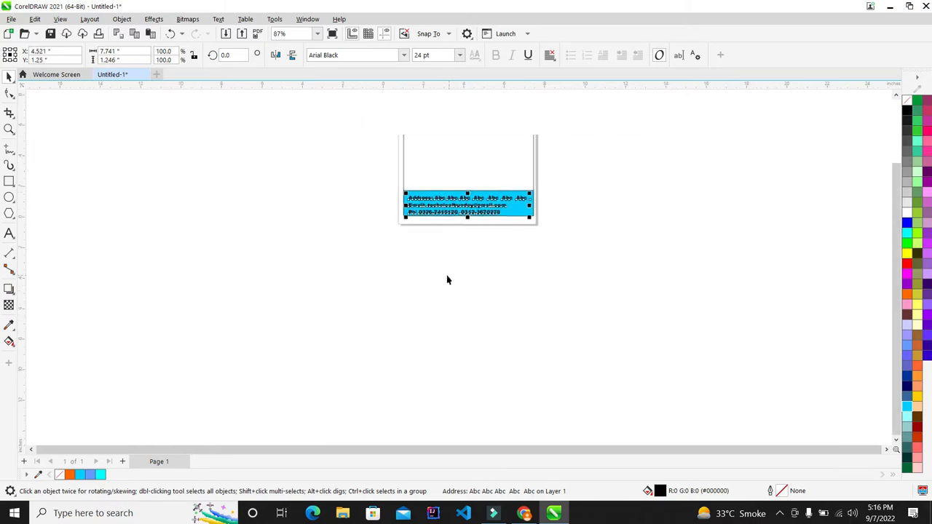
scroll(403, 250, down, 1)
key(F4)
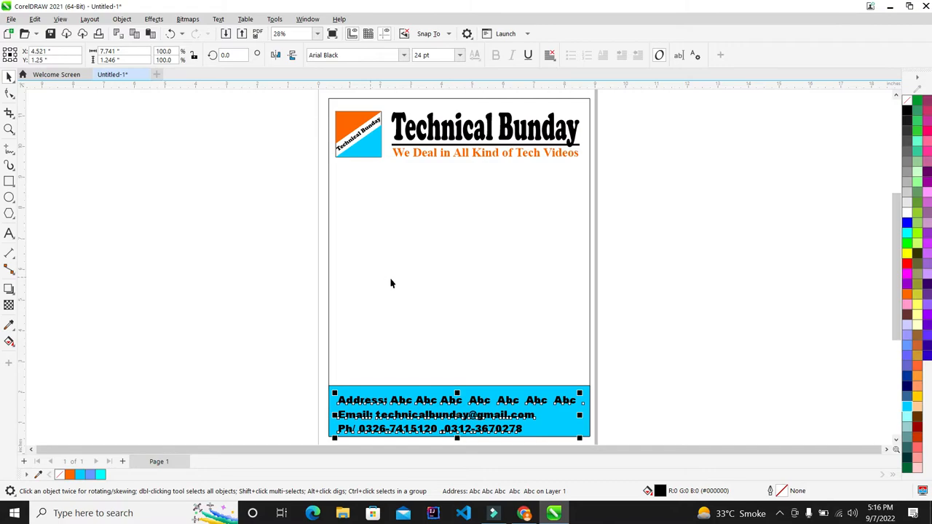
click(682, 298)
scroll(437, 358, down, 4)
scroll(633, 241, up, 6)
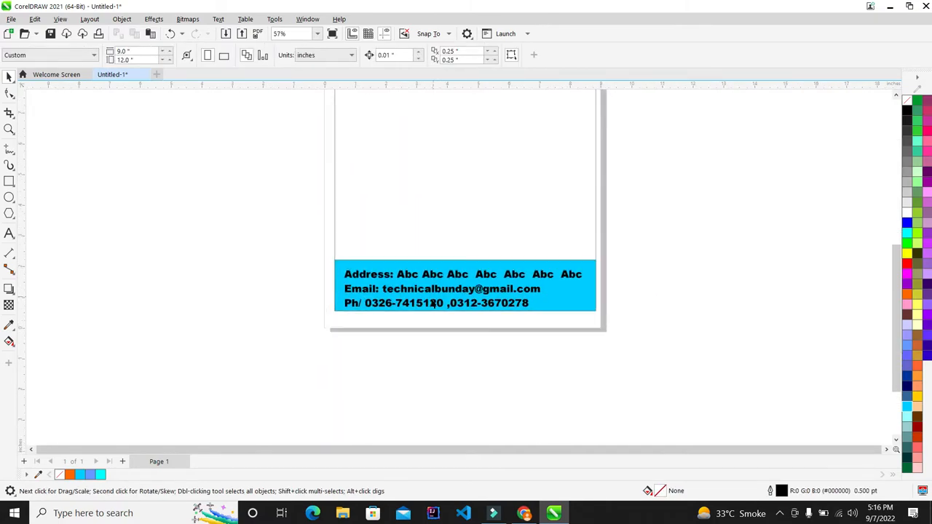
scroll(654, 220, down, 1)
drag(644, 297, 98, 414)
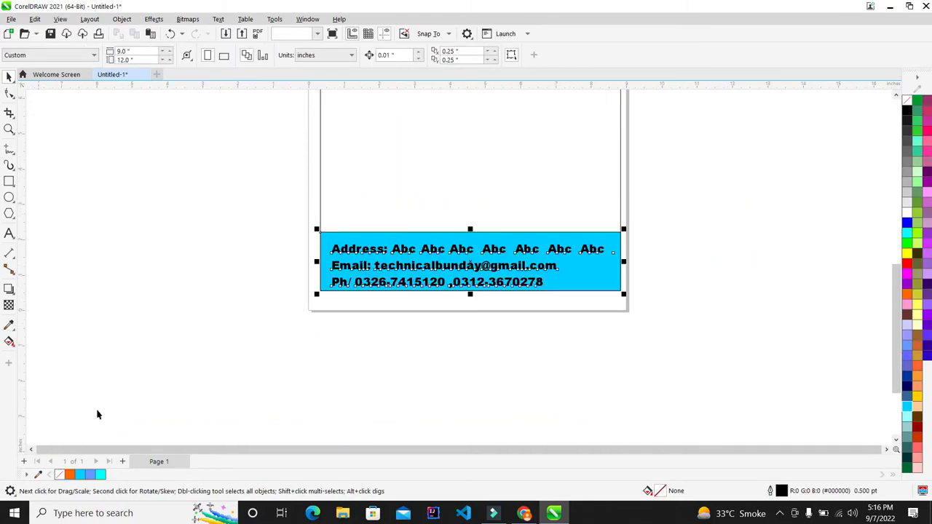
key(c)
key(e)
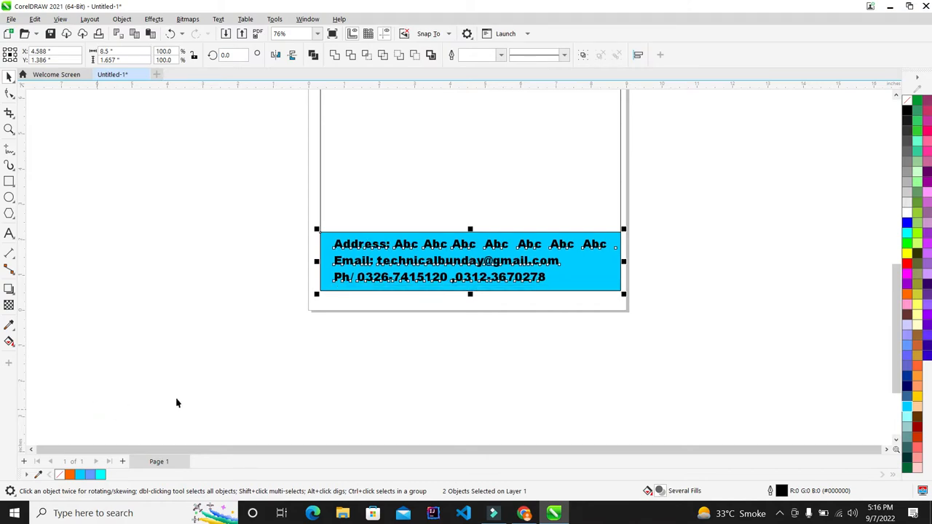
- Lower the unfilled border rectangle slightly and drop the cyan bar's top edge
scroll(649, 306, up, 4)
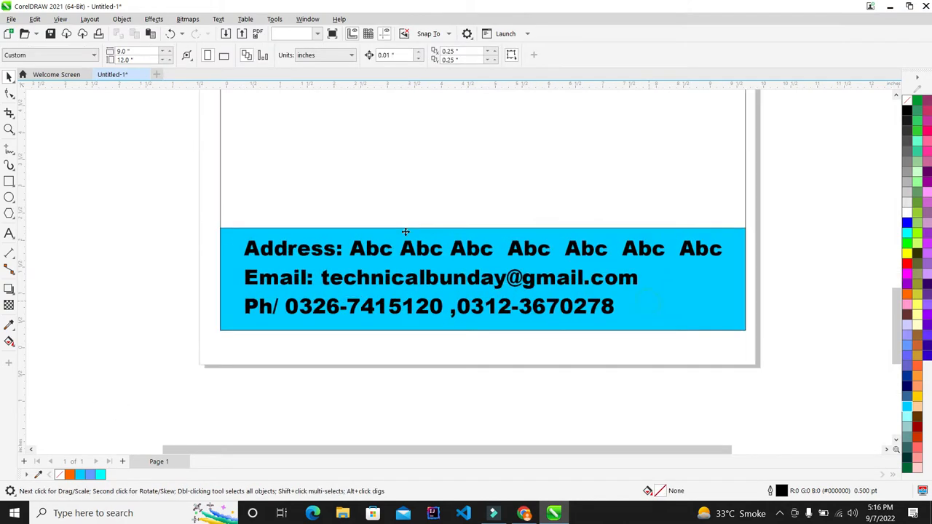
click(513, 231)
drag(512, 221, 511, 235)
scroll(564, 223, down, 2)
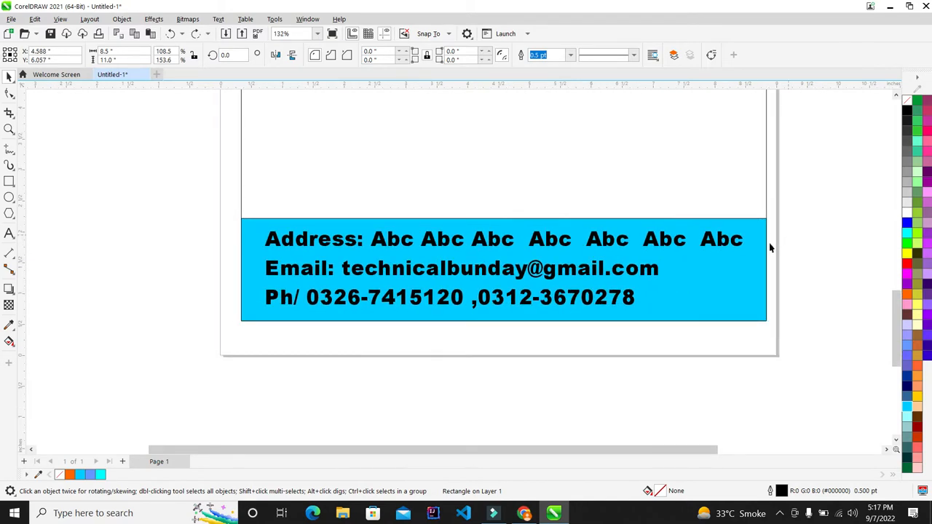
click(722, 269)
scroll(556, 231, up, 3)
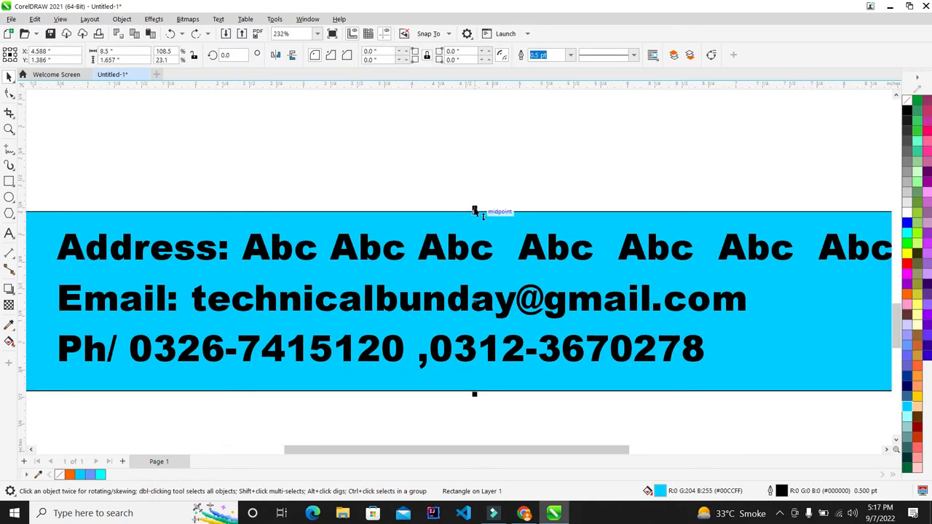
drag(478, 211, 475, 224)
scroll(400, 255, down, 5)
drag(757, 217, 27, 427)
scroll(399, 315, up, 1)
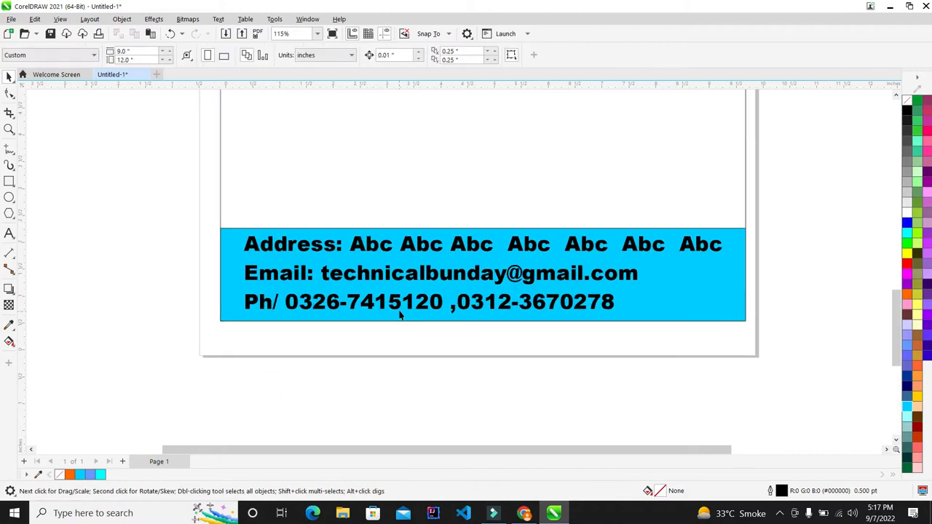
scroll(399, 315, down, 4)
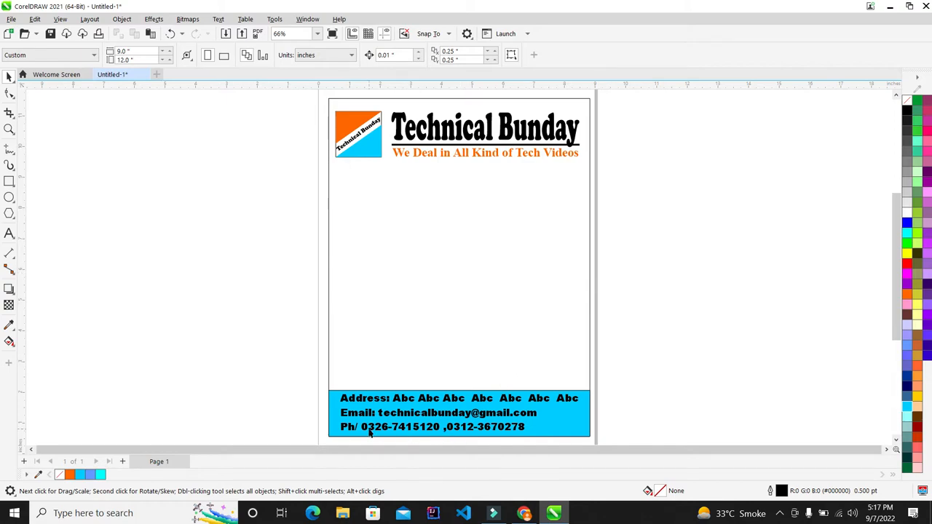
scroll(441, 291, down, 4)
scroll(447, 357, up, 10)
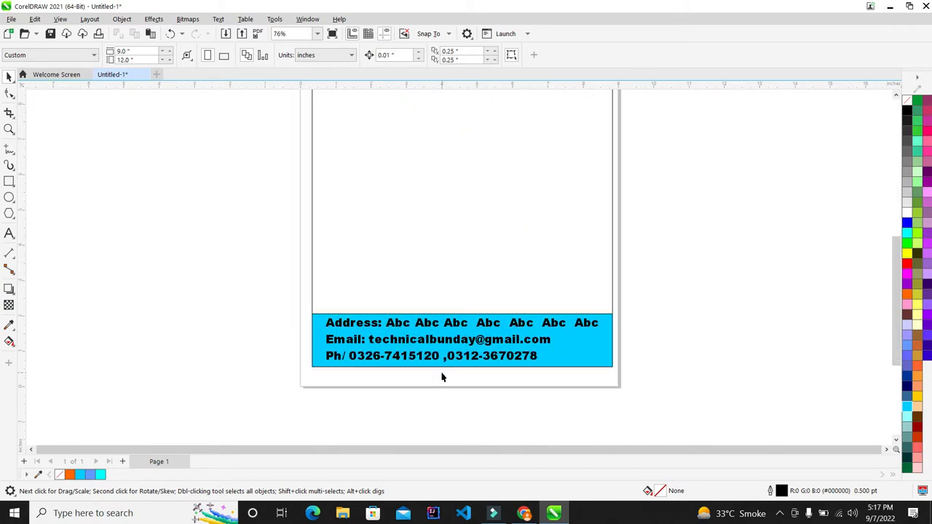
scroll(504, 331, up, 5)
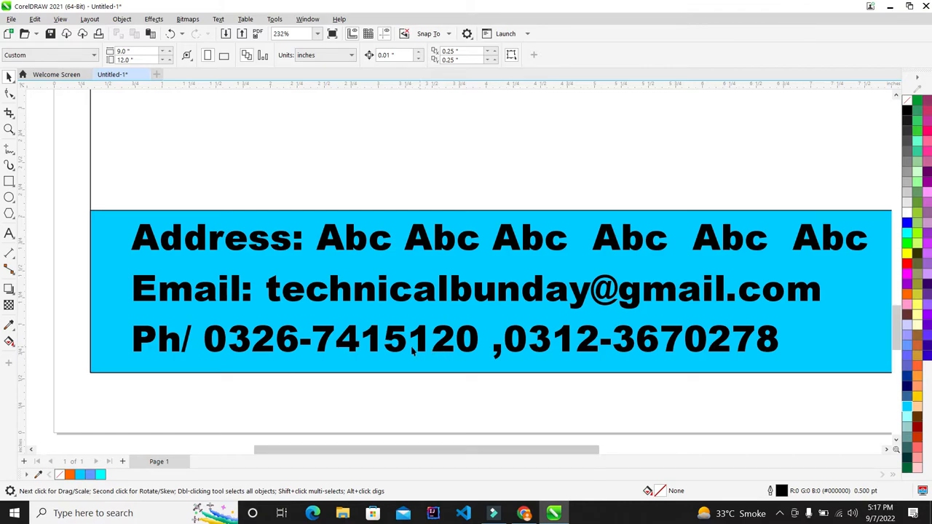
scroll(412, 351, down, 3)
scroll(364, 339, up, 4)
scroll(313, 341, down, 3)
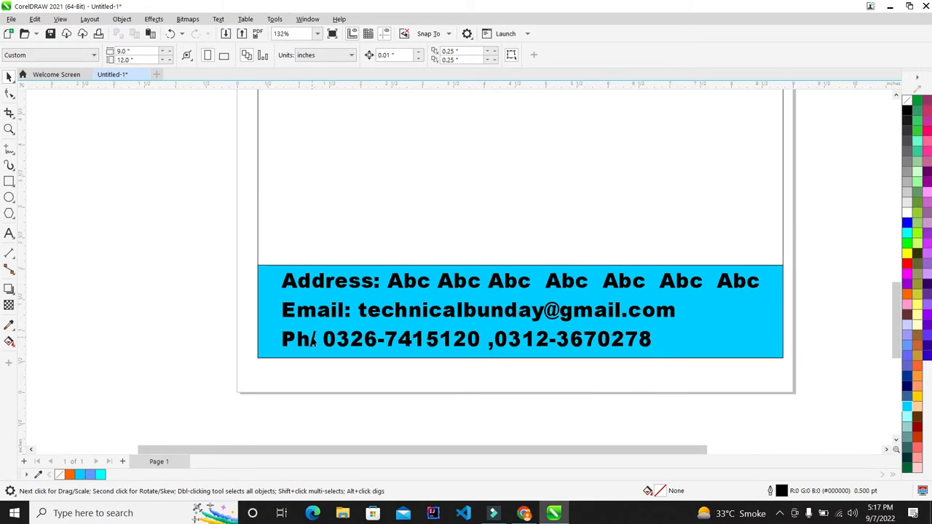
scroll(313, 341, up, 5)
- Insert a colon after 'Ph/' so the footer phone label reads 'Ph/:'
click(312, 339)
click(13, 233)
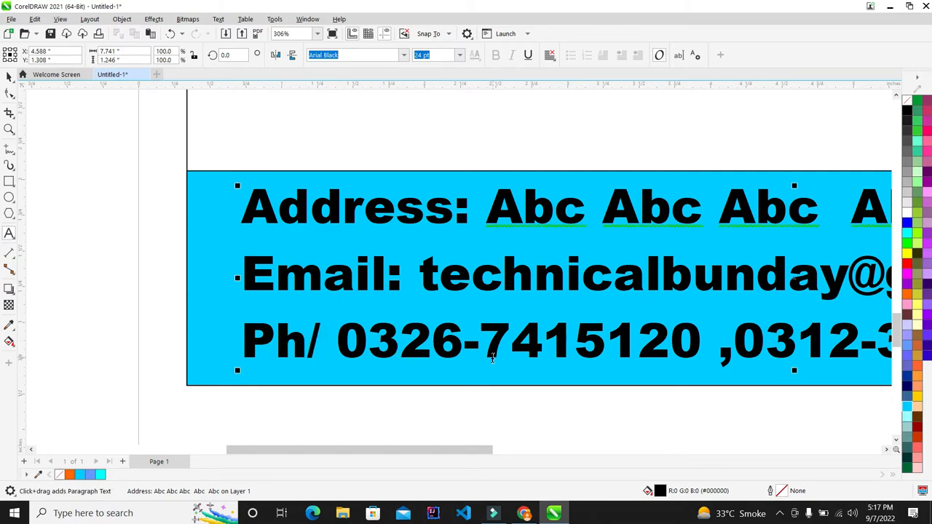
text(:)
scroll(287, 316, down, 5)
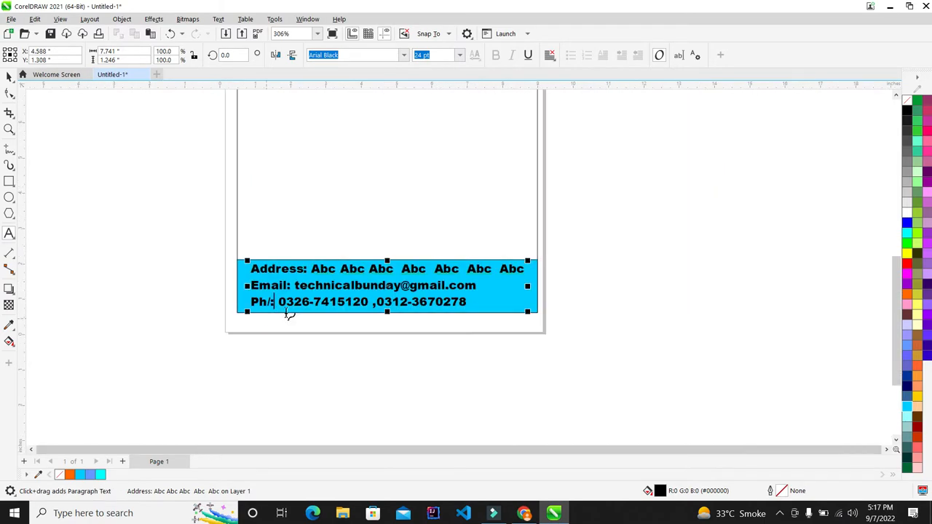
scroll(301, 342, down, 4)
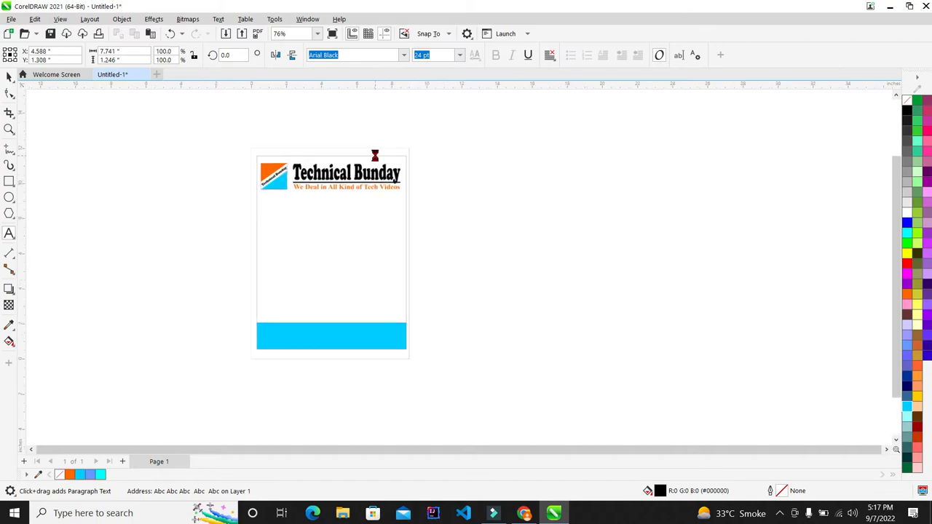
click(8, 76)
scroll(364, 204, down, 2)
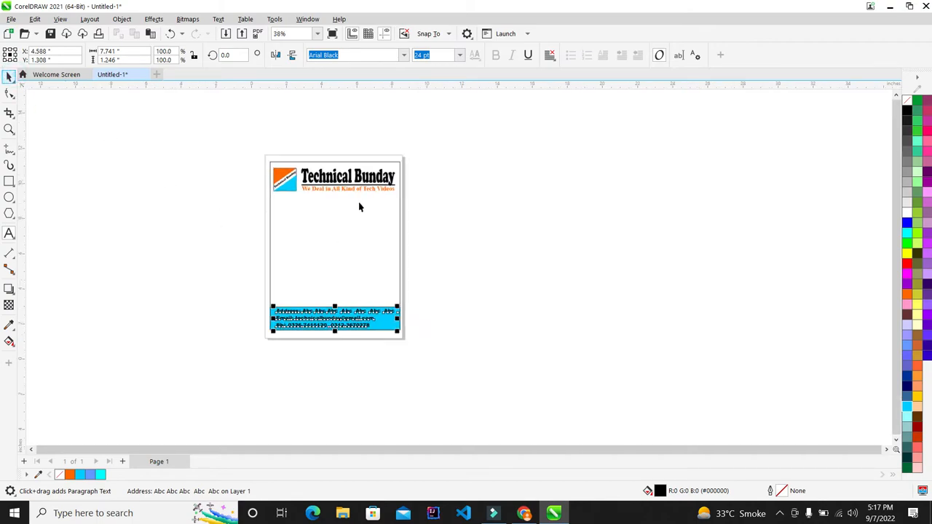
click(433, 238)
scroll(461, 241, up, 3)
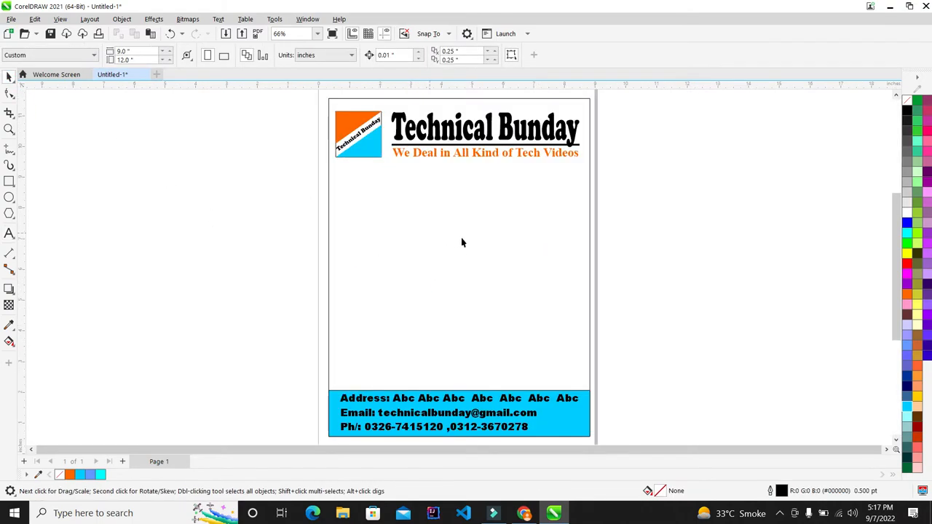
click(9, 234)
click(133, 212)
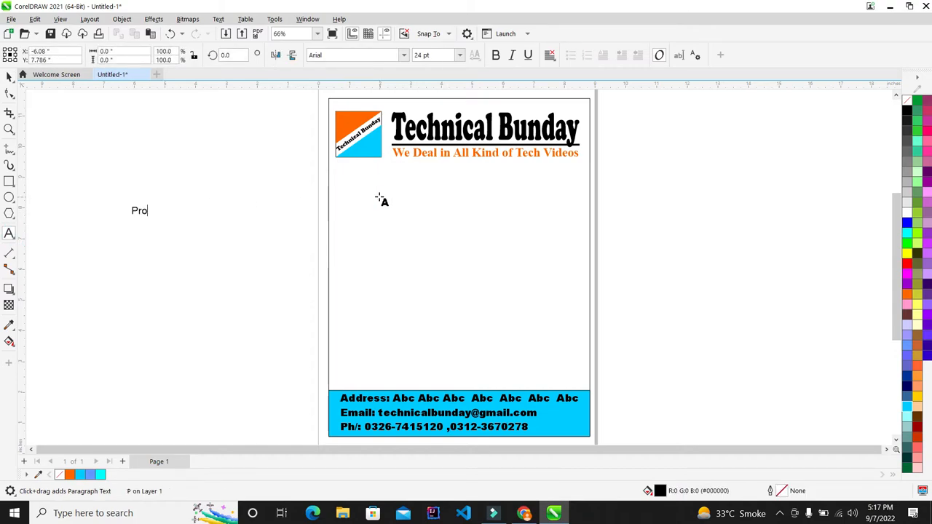
- Type the 'Proprieter:' line followed by the owner's name
scroll(138, 211, up, 4)
text(Pro)
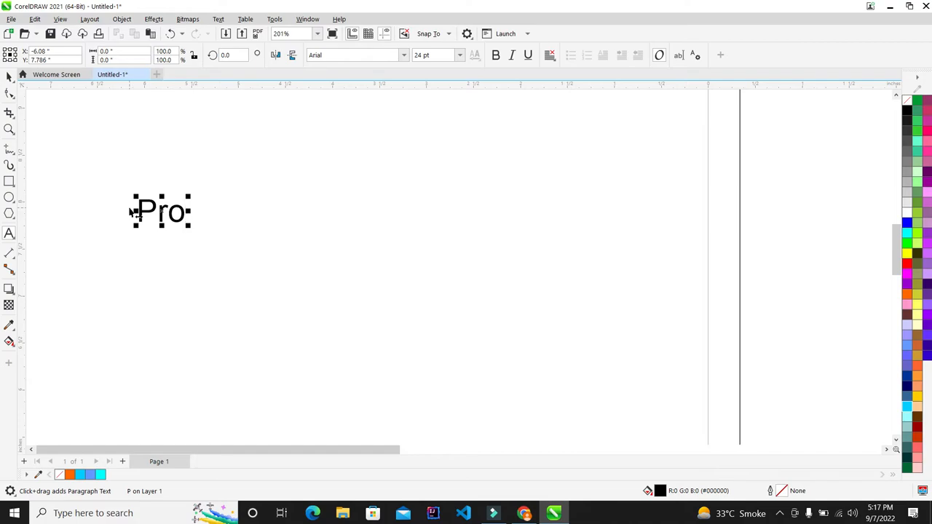
text(prieter)
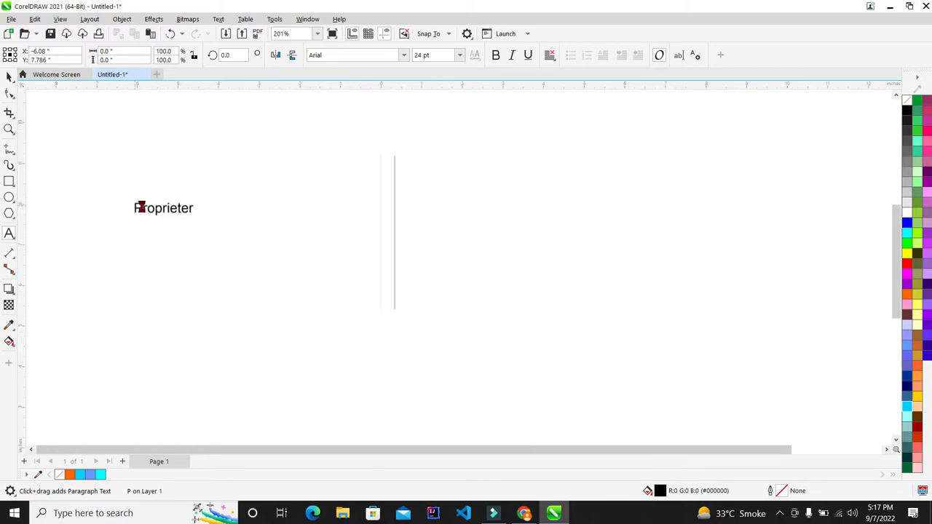
scroll(139, 210, up, 1)
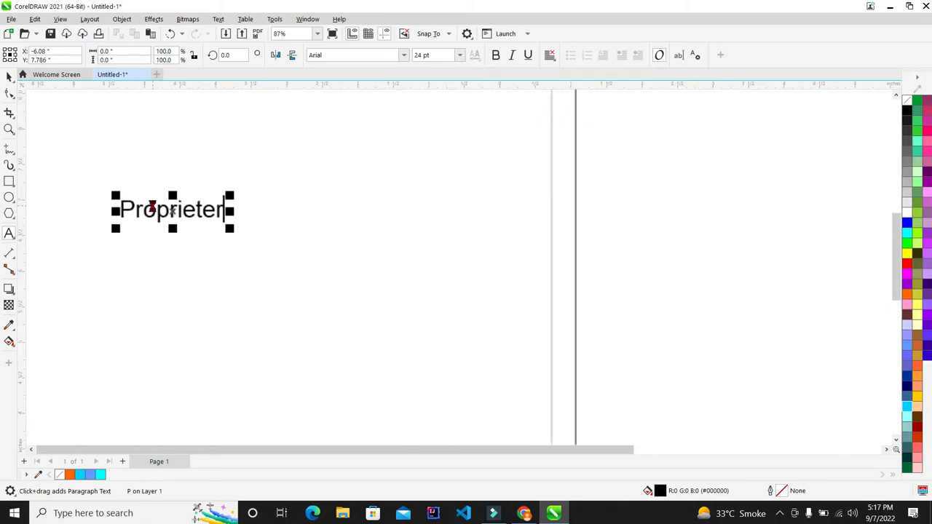
text(rieter: )
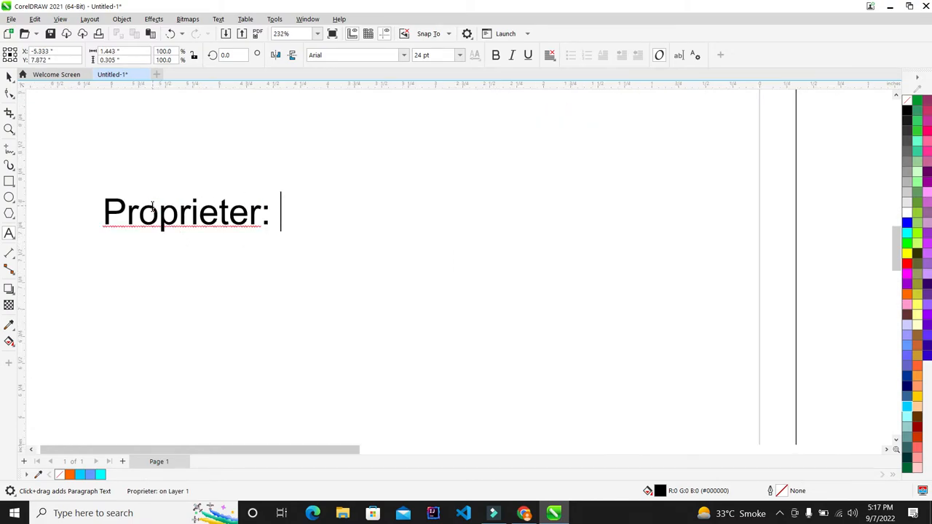
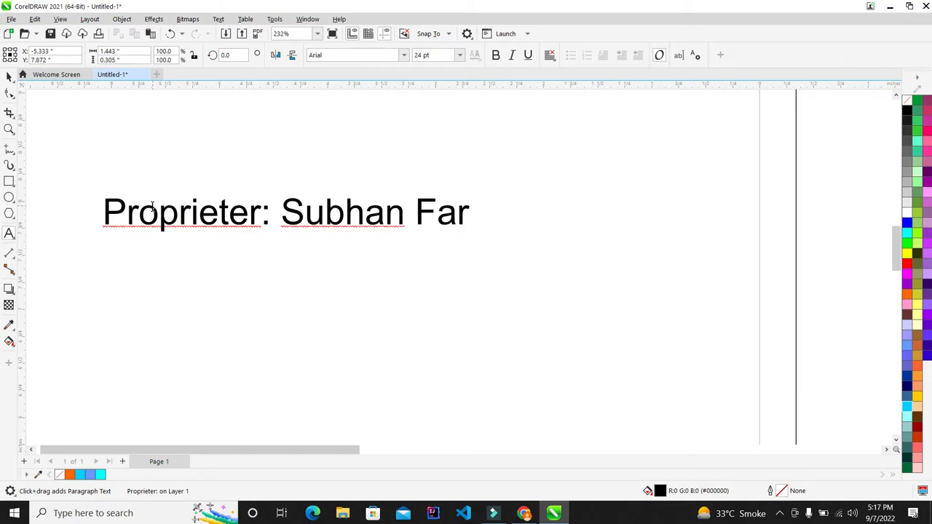
scroll(152, 207, down, 5)
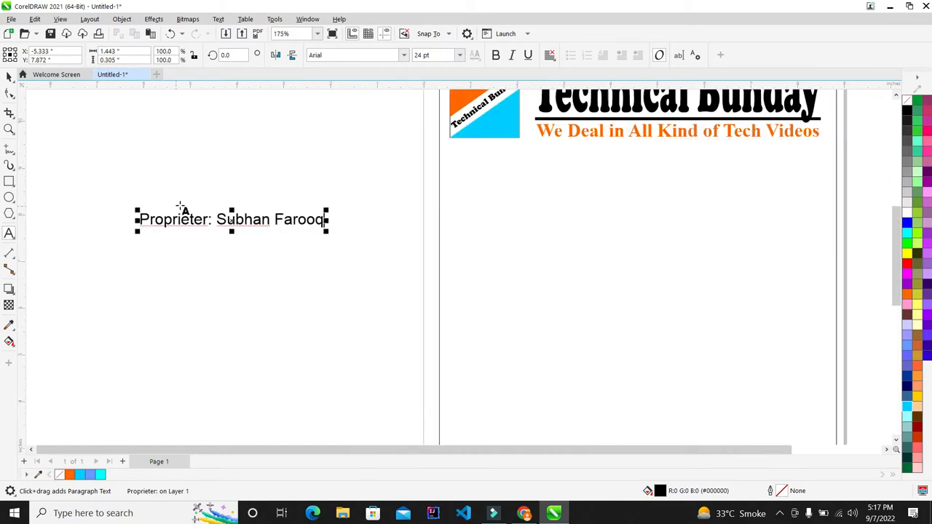
- Set the proprietor text's font to Clarendon BT
click(403, 55)
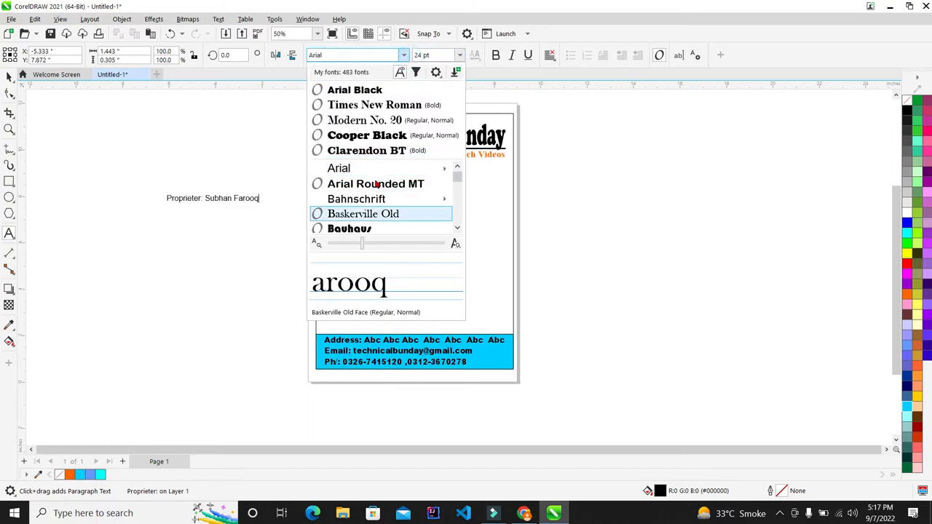
click(383, 148)
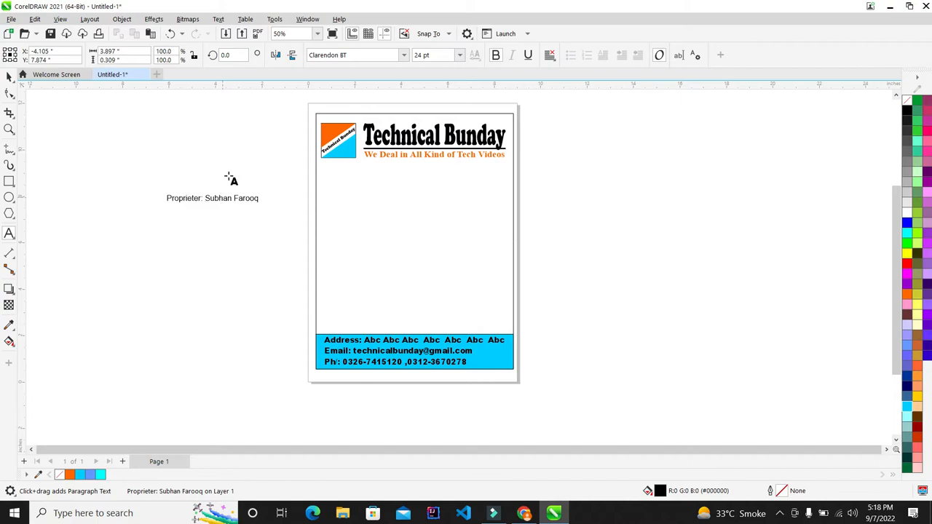
click(8, 76)
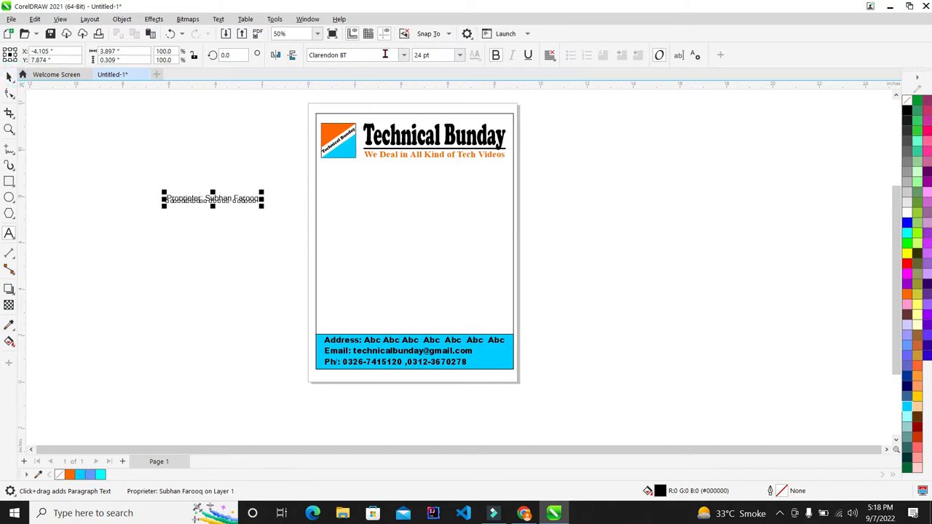
click(404, 55)
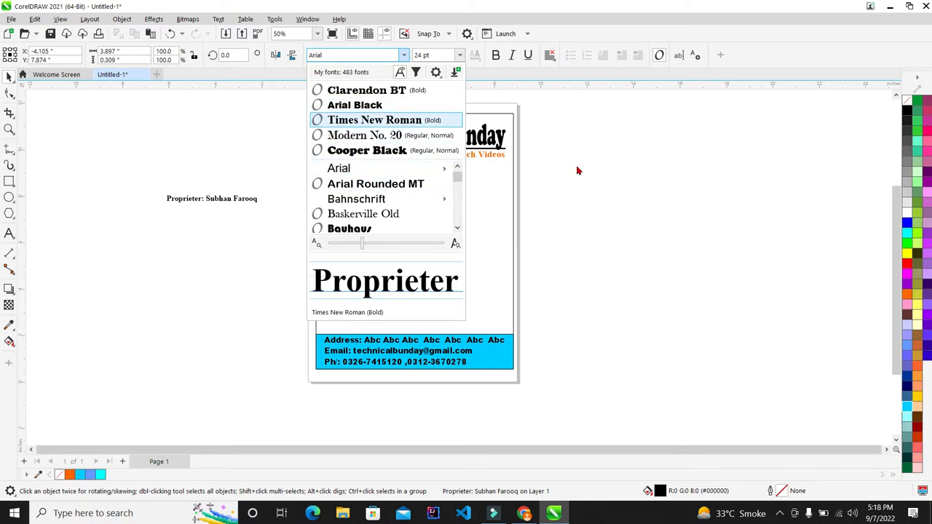
click(543, 158)
scroll(200, 177, up, 2)
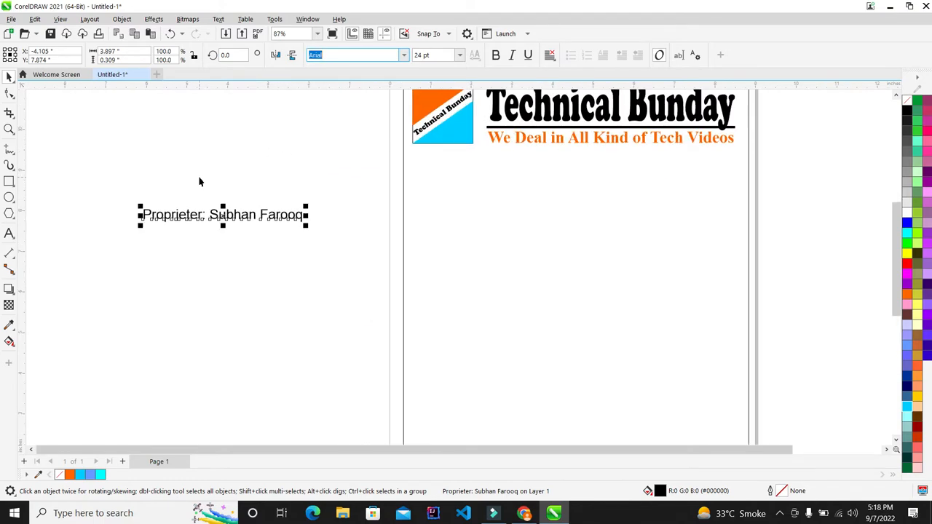
click(404, 59)
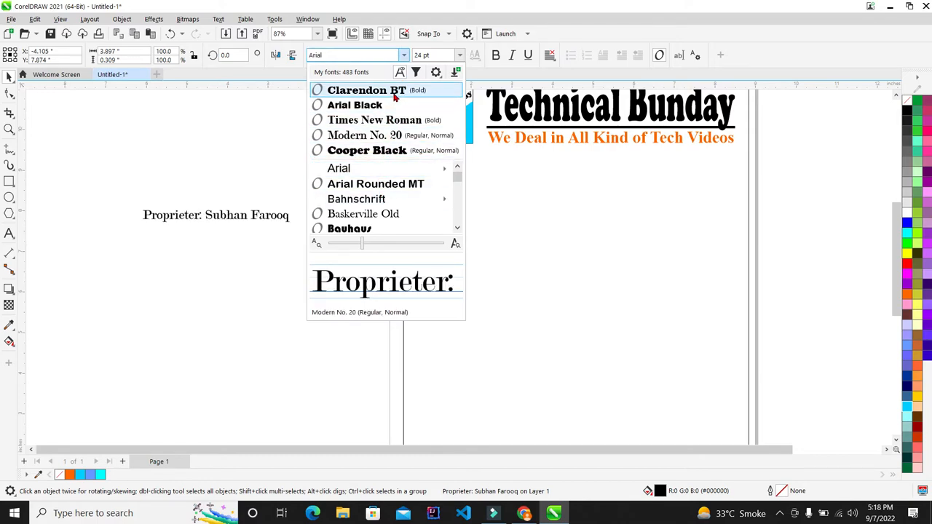
click(295, 146)
- Place the proprietor line just above the footer's right end, scaled to about 15 pt
click(240, 210)
scroll(244, 212, up, 3)
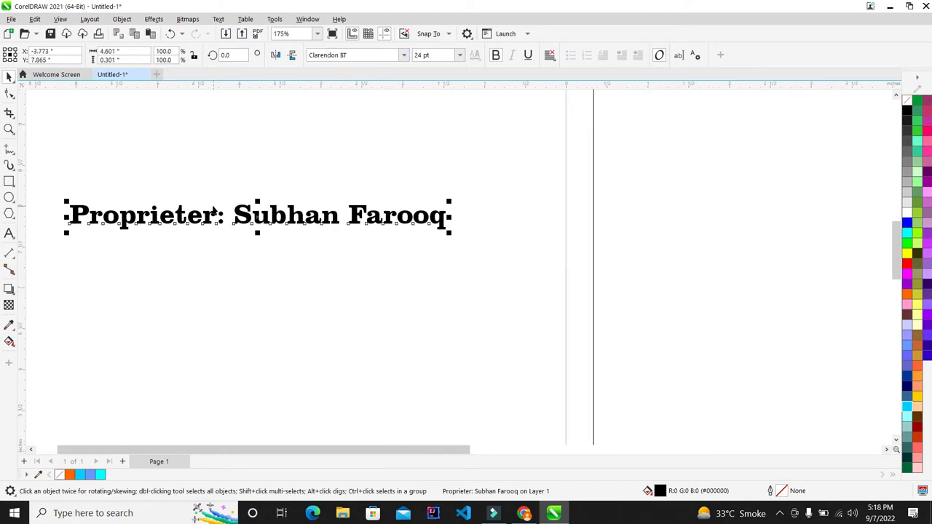
scroll(277, 195, down, 5)
scroll(277, 194, down, 2)
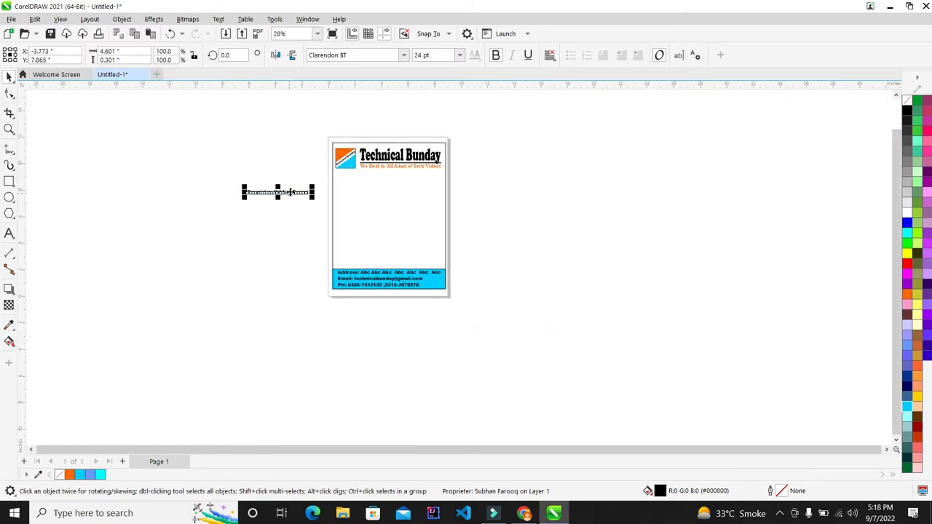
drag(277, 194, 424, 261)
scroll(422, 265, up, 6)
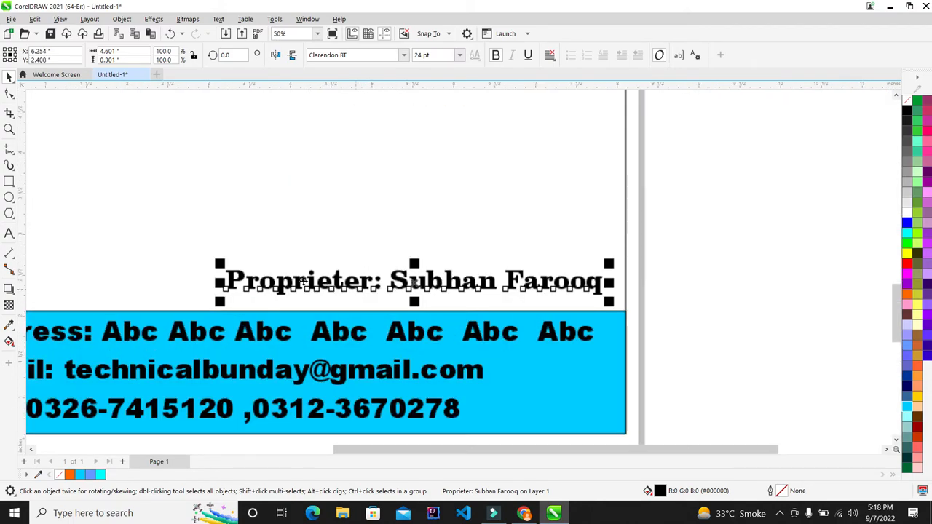
drag(218, 257, 271, 273)
scroll(561, 256, down, 2)
scroll(580, 256, up, 2)
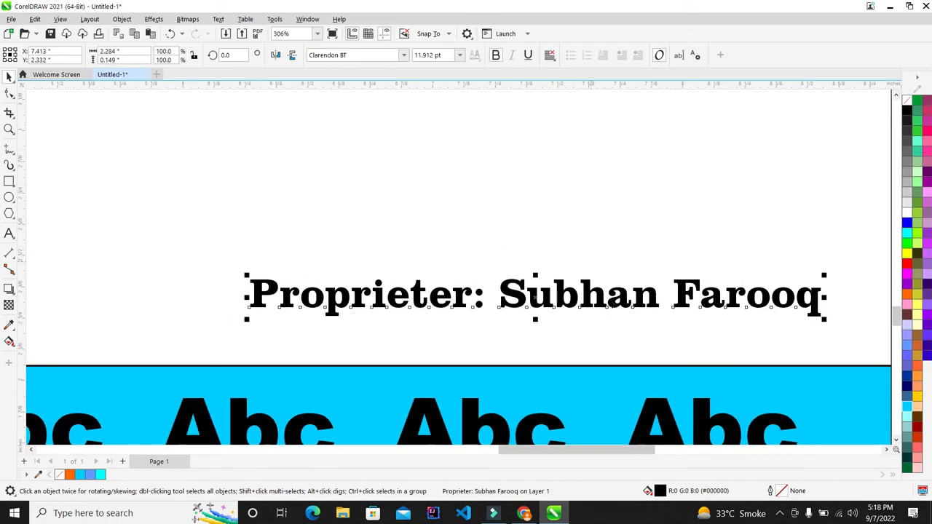
drag(613, 295, 604, 343)
scroll(569, 328, down, 4)
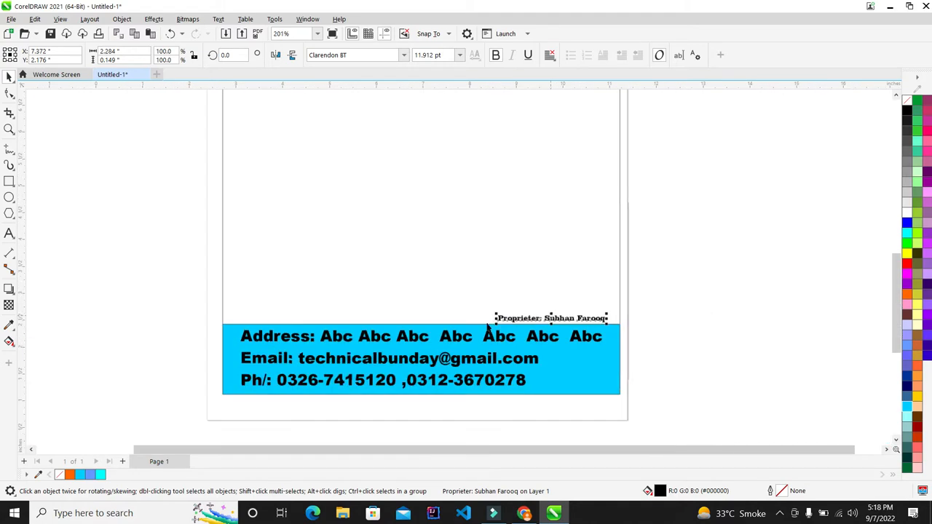
scroll(521, 306, up, 2)
drag(496, 318, 416, 280)
scroll(443, 246, down, 4)
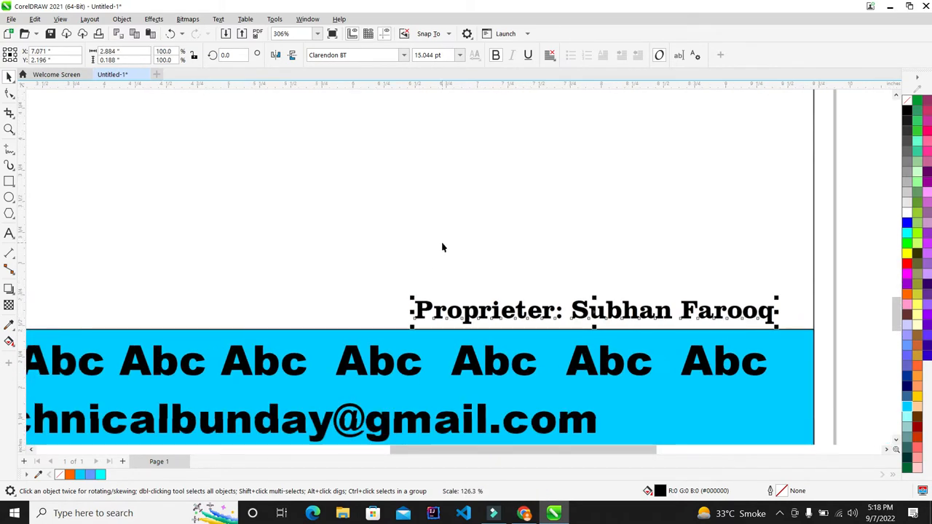
key(F9)
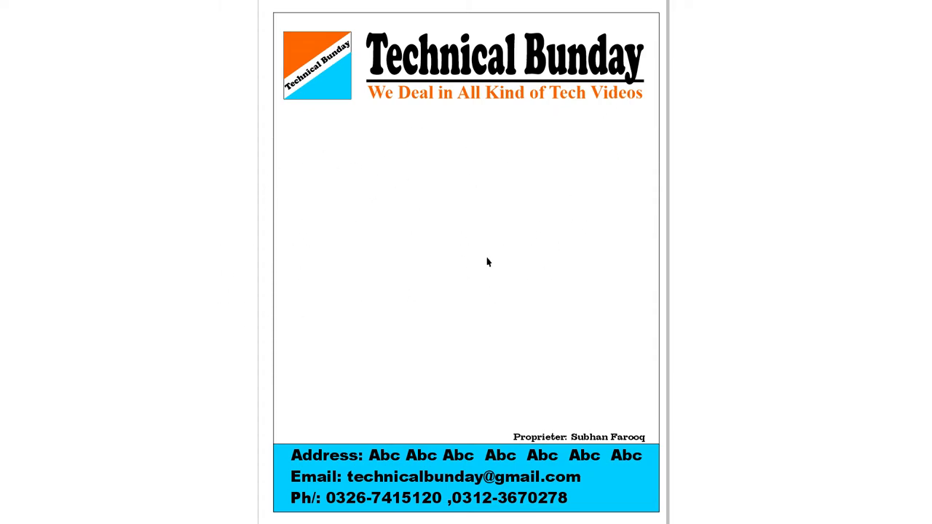
key(Escape)
scroll(384, 146, down, 2)
click(672, 233)
scroll(366, 147, up, 1)
scroll(329, 124, up, 1)
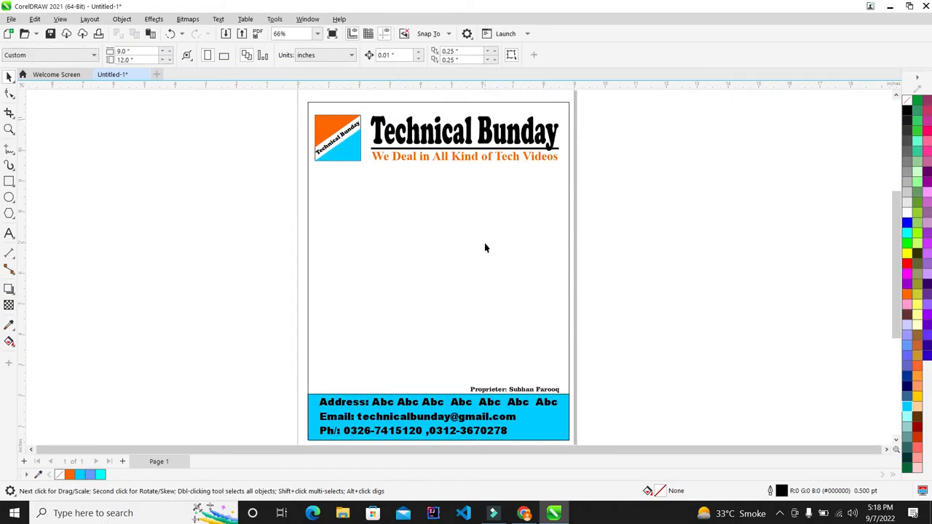
scroll(487, 235, up, 1)
key(F9)
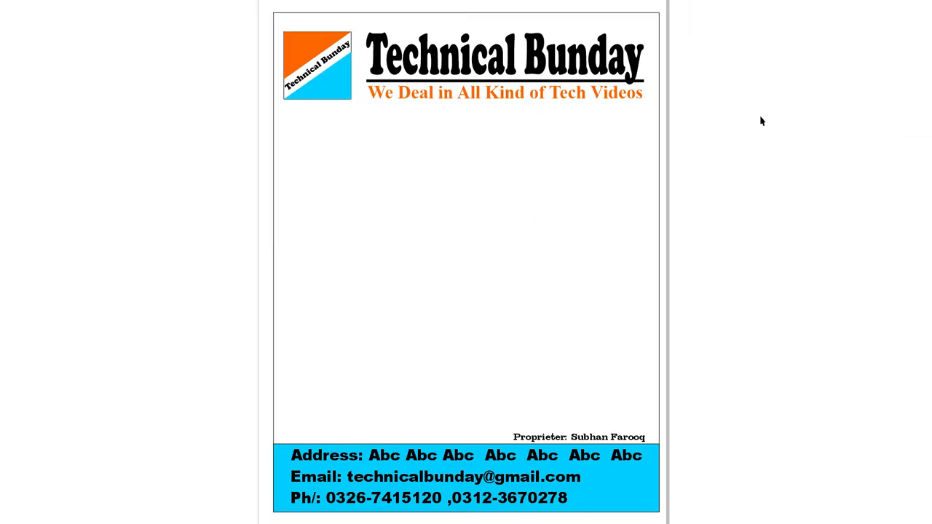
key(Escape)
scroll(335, 121, up, 1)
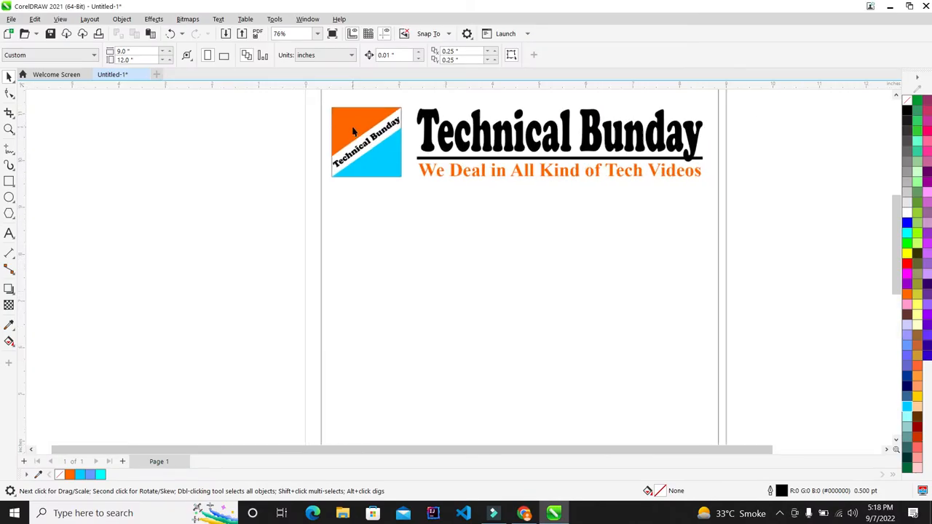
- Drop a copy of the logo beside the page, to its left
drag(361, 135, 245, 255)
right_click(245, 255)
scroll(257, 188, down, 1)
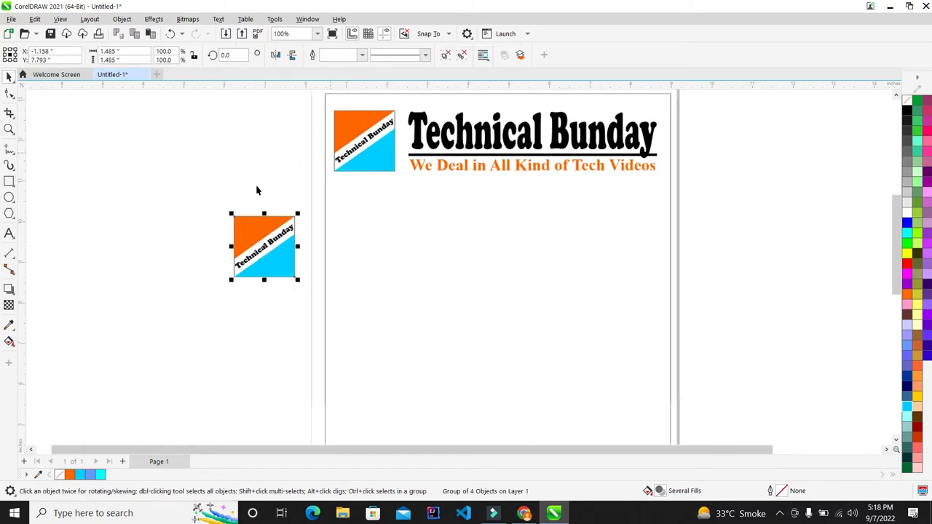
scroll(186, 257, up, 2)
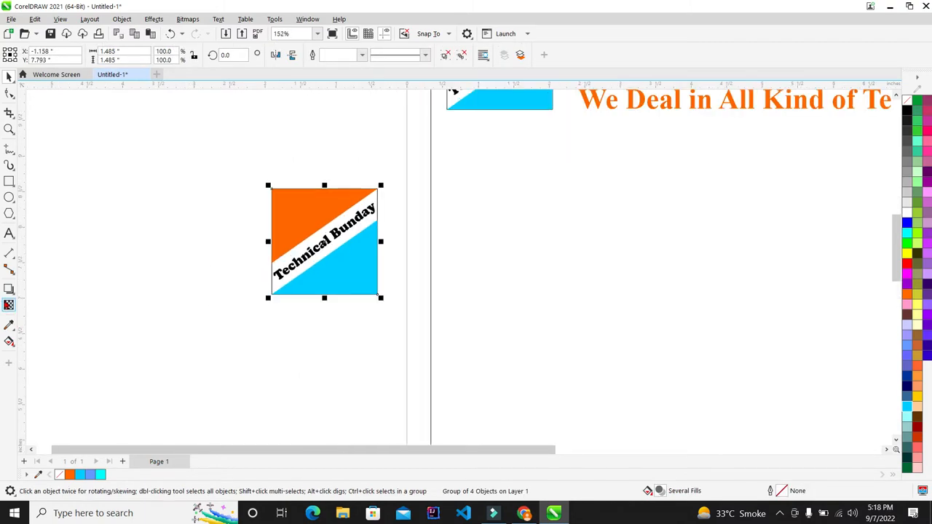
- Apply a fountain transparency across the logo copy
click(9, 305)
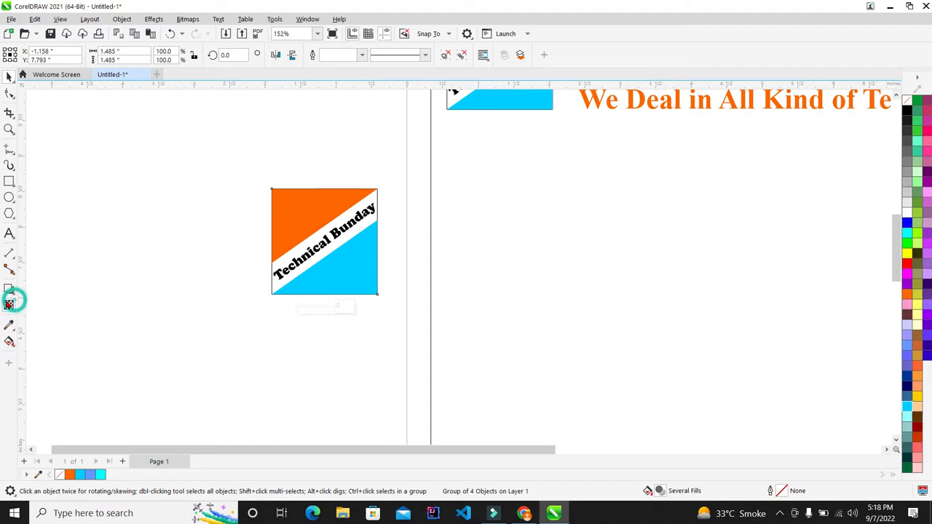
drag(327, 233, 466, 359)
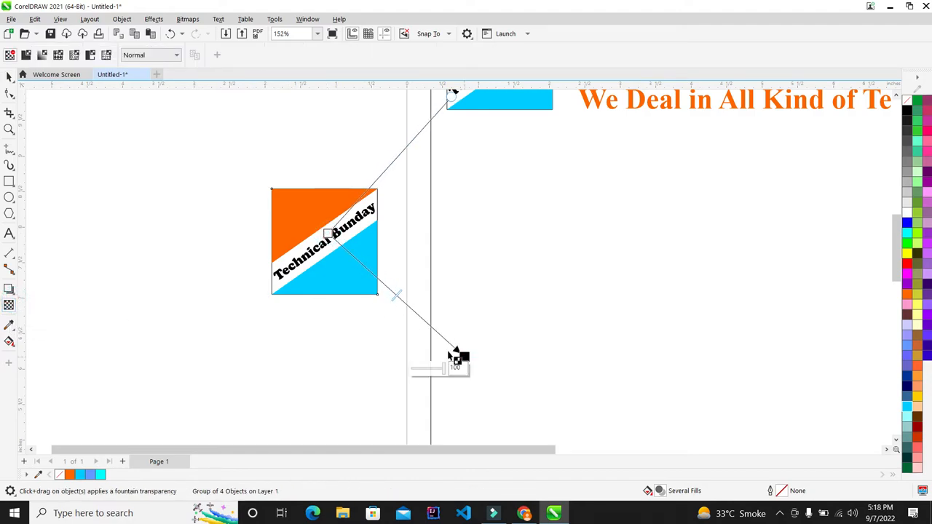
drag(327, 234, 75, 80)
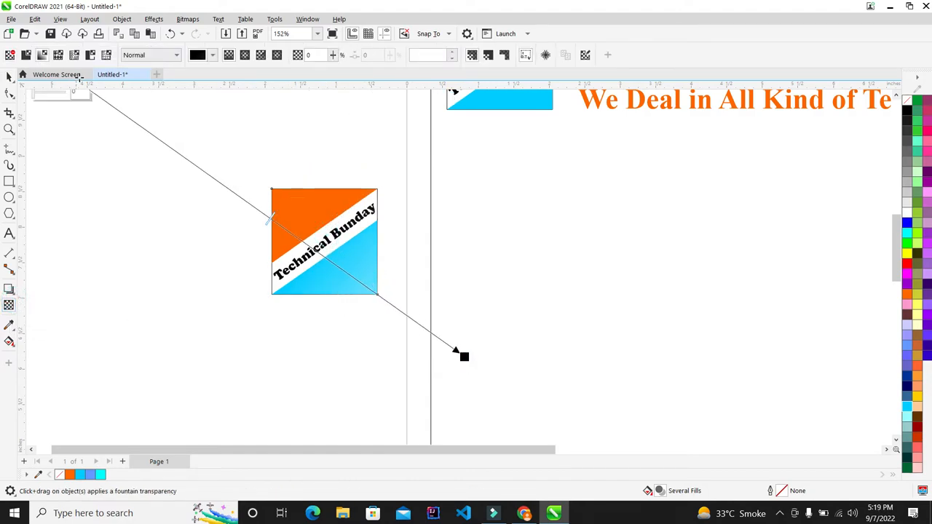
scroll(270, 263, down, 2)
scroll(266, 179, down, 2)
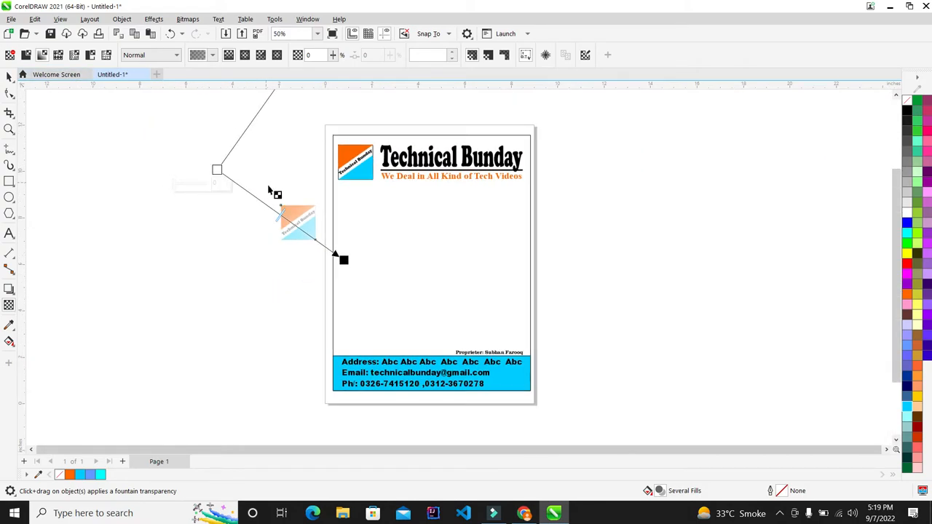
drag(325, 242, 551, 374)
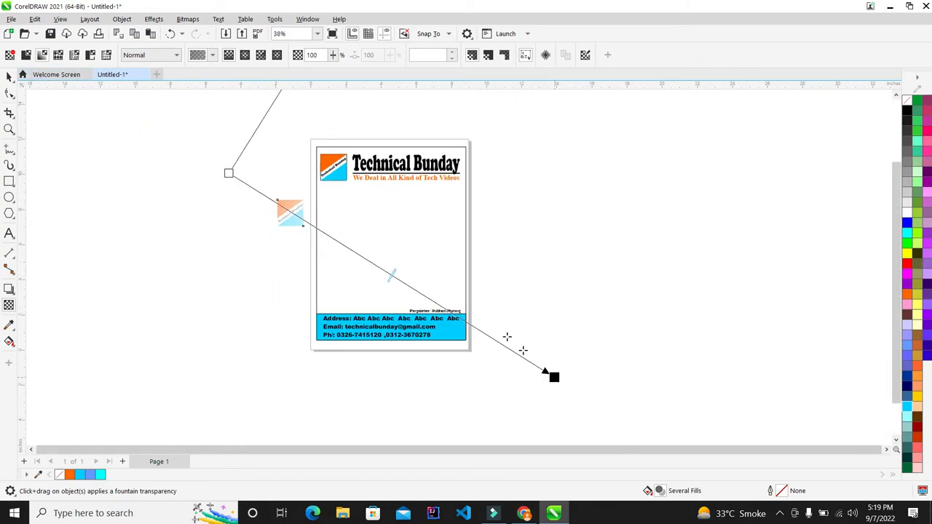
scroll(242, 182, down, 1)
- Stretch the transparency fade diagonally from far top-left to far bottom-right
drag(230, 175, 6, 25)
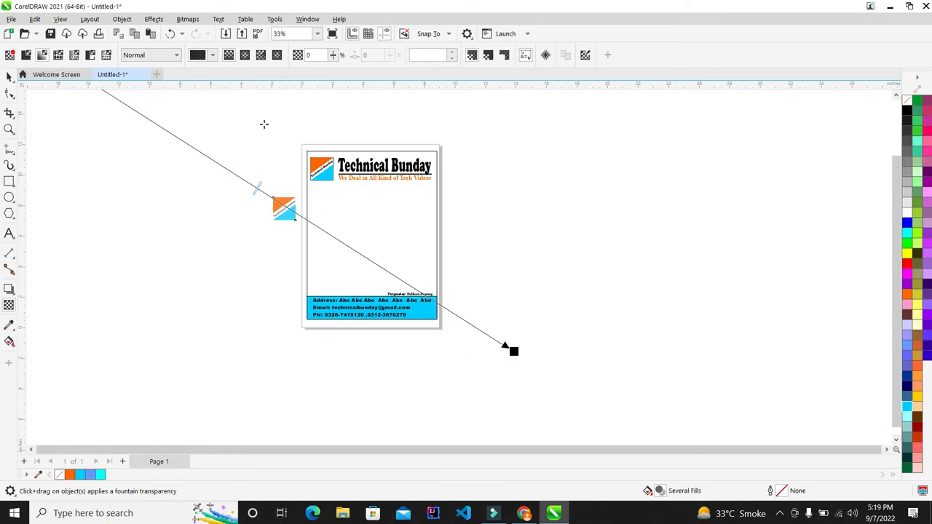
drag(510, 351, 508, 366)
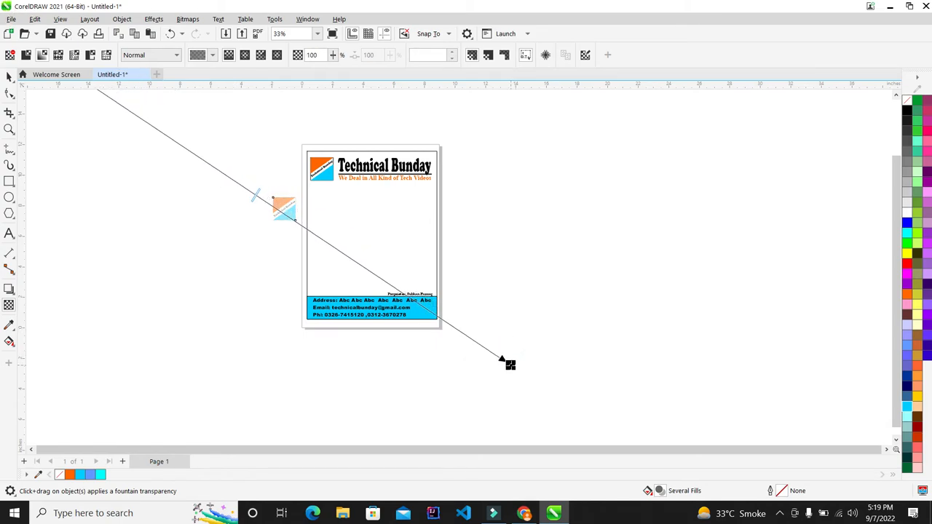
scroll(466, 351, down, 2)
scroll(421, 293, up, 1)
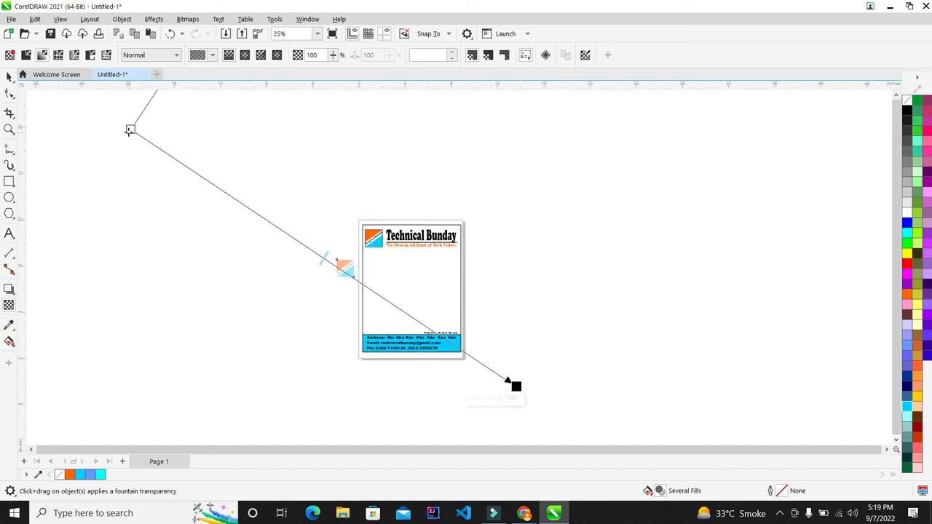
drag(128, 129, 109, 100)
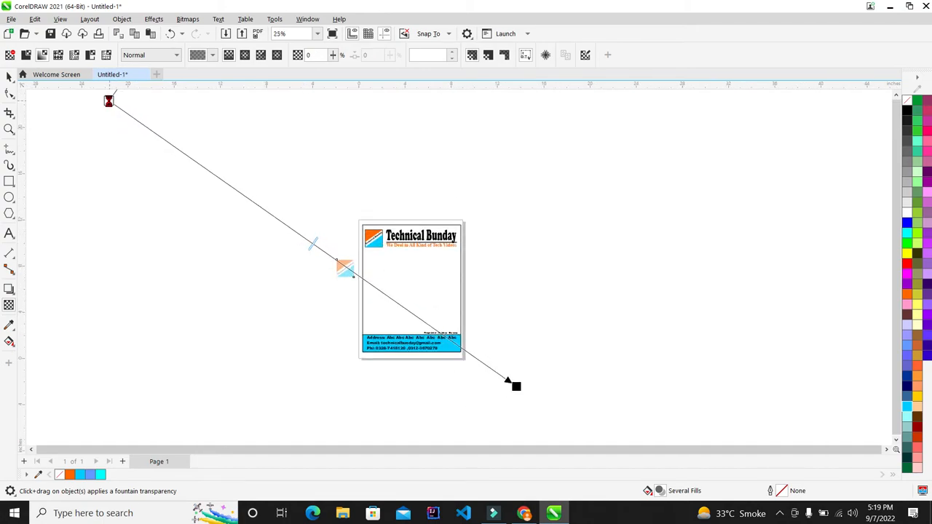
drag(515, 386, 610, 446)
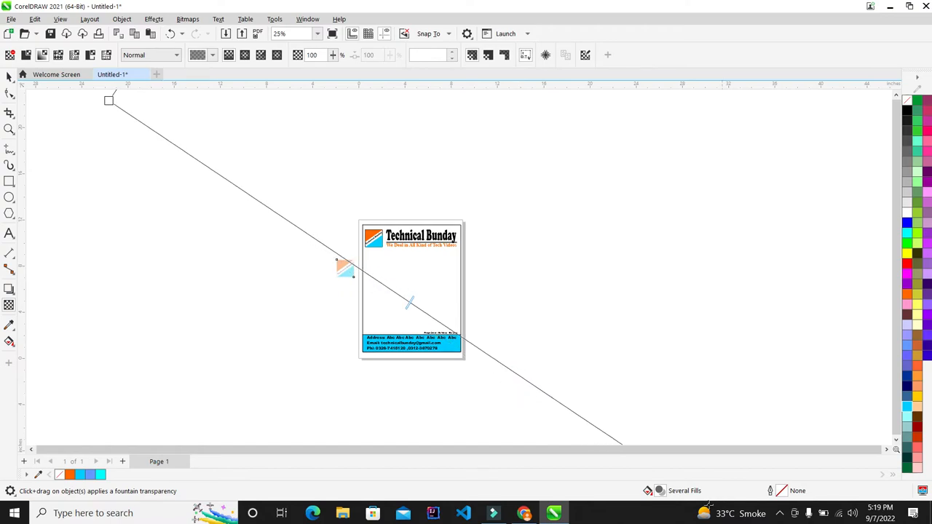
scroll(386, 217, down, 2)
scroll(386, 216, down, 4)
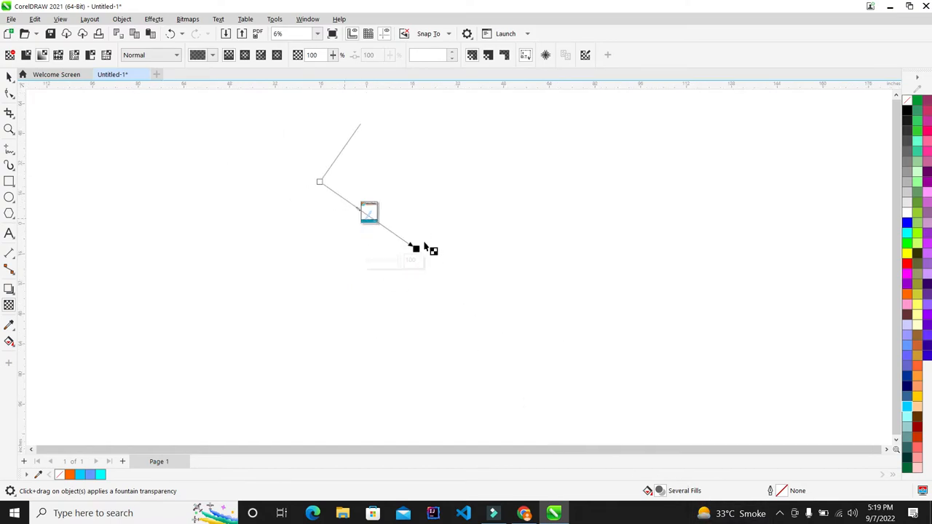
drag(408, 243, 632, 402)
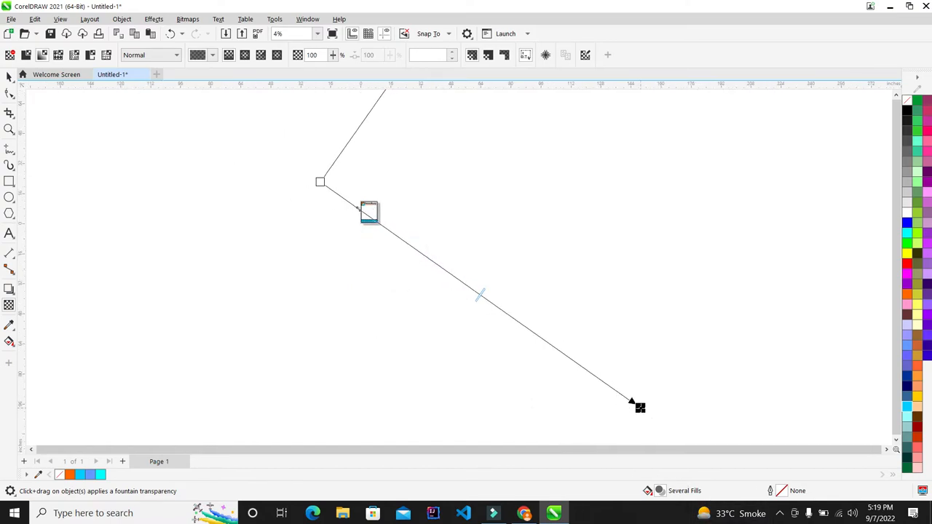
drag(309, 177, 61, 6)
scroll(366, 209, up, 5)
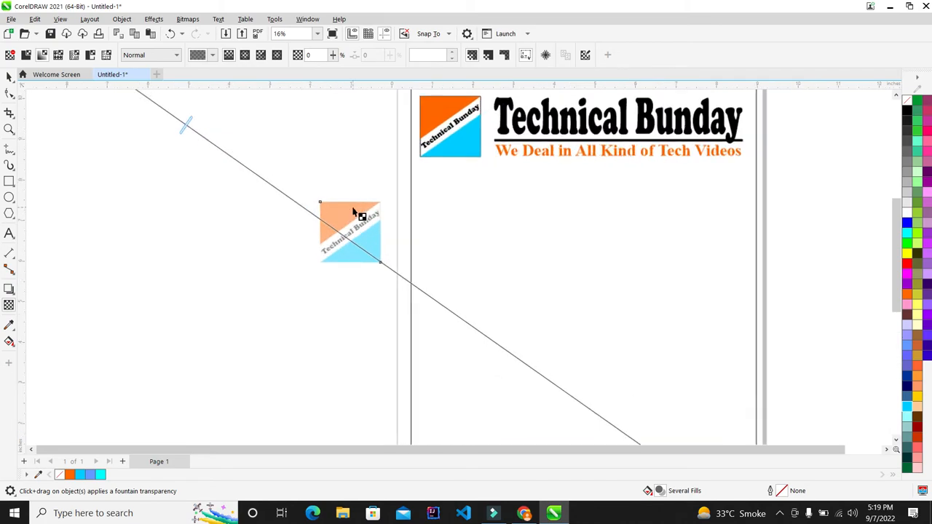
scroll(353, 211, up, 8)
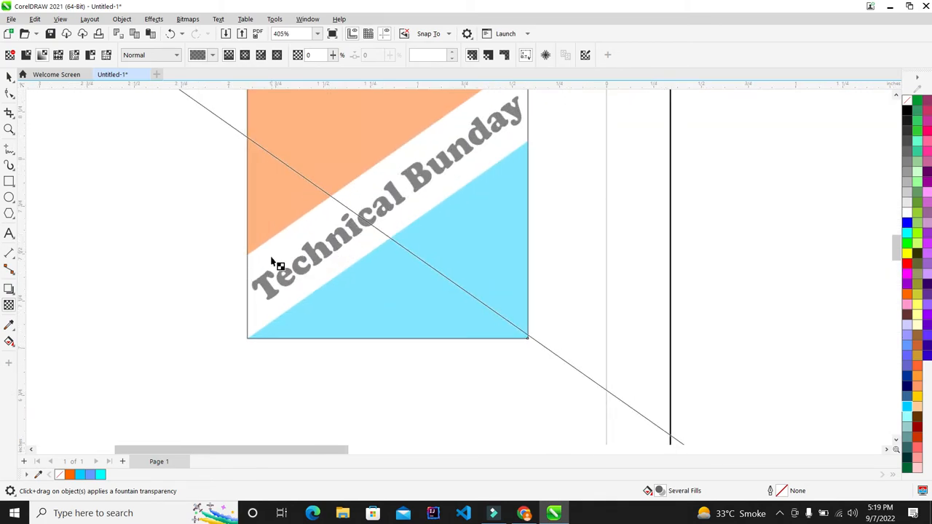
scroll(271, 260, down, 1)
scroll(385, 137, up, 2)
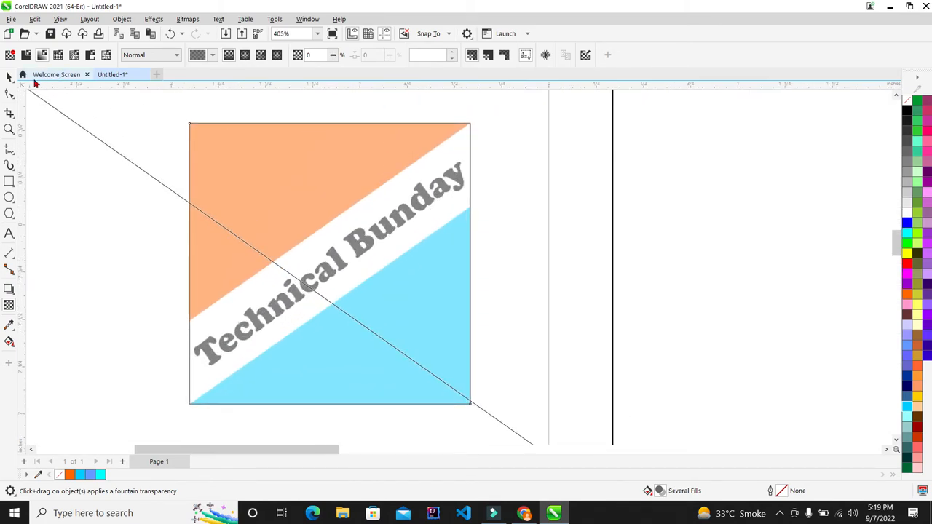
- Remove the outline from the faded logo copy
click(9, 76)
right_click(909, 106)
click(903, 111)
- Deselect the faded logo and compare it with the original logo at the top
click(557, 176)
scroll(345, 193, down, 1)
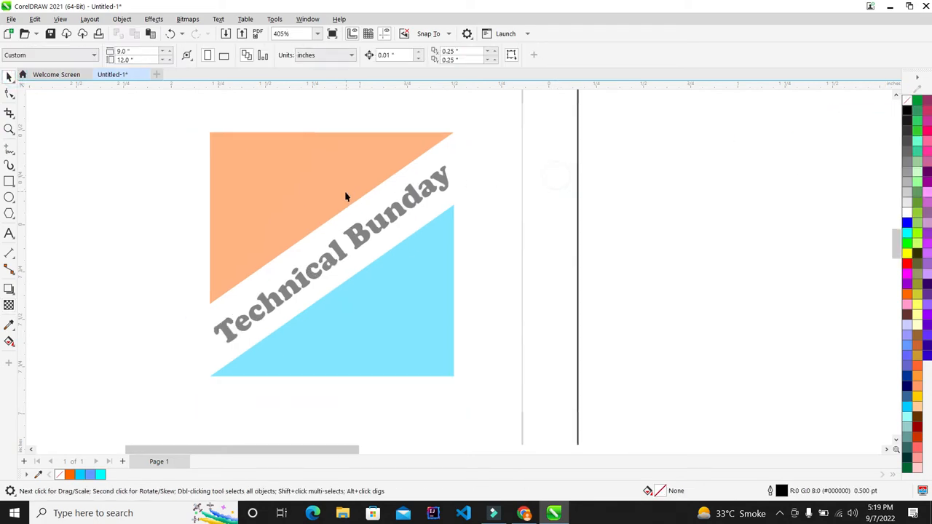
scroll(345, 196, down, 4)
scroll(350, 180, up, 1)
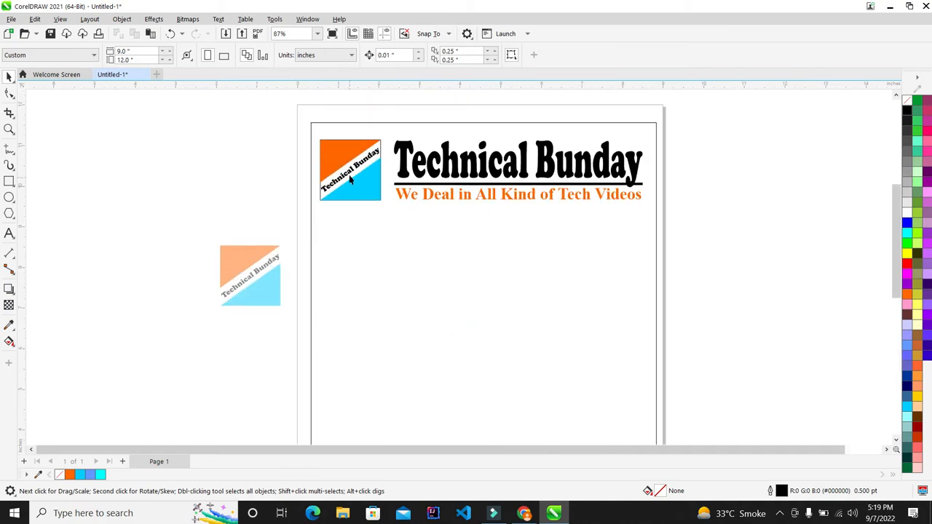
scroll(351, 181, up, 2)
click(391, 175)
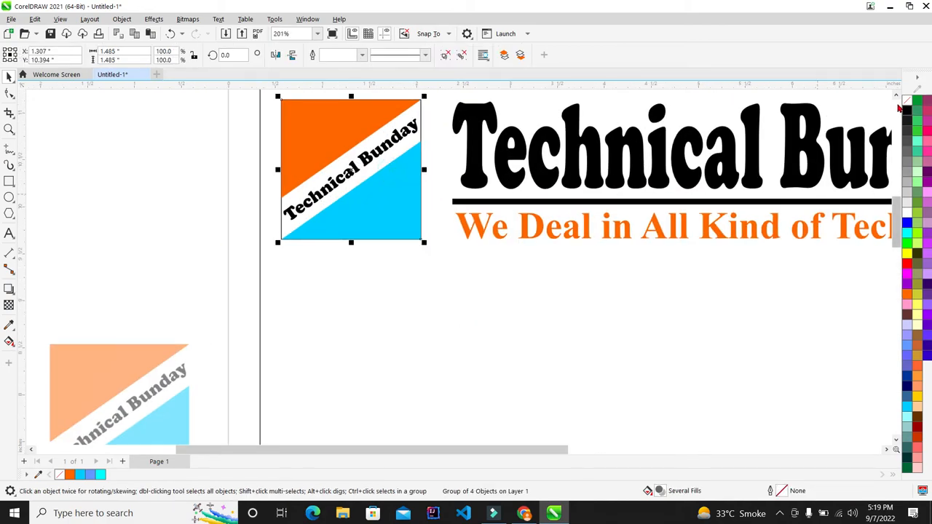
click(200, 172)
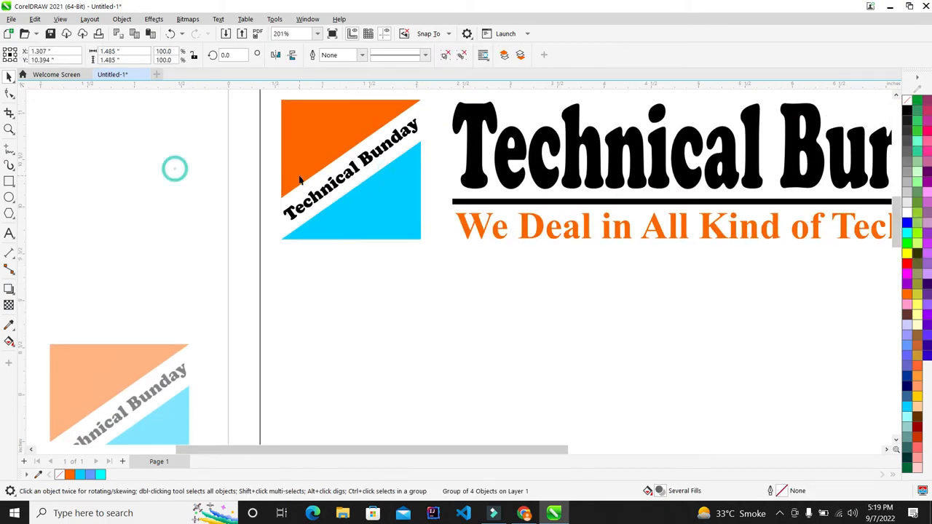
scroll(175, 167, down, 2)
scroll(354, 204, down, 2)
scroll(354, 204, up, 3)
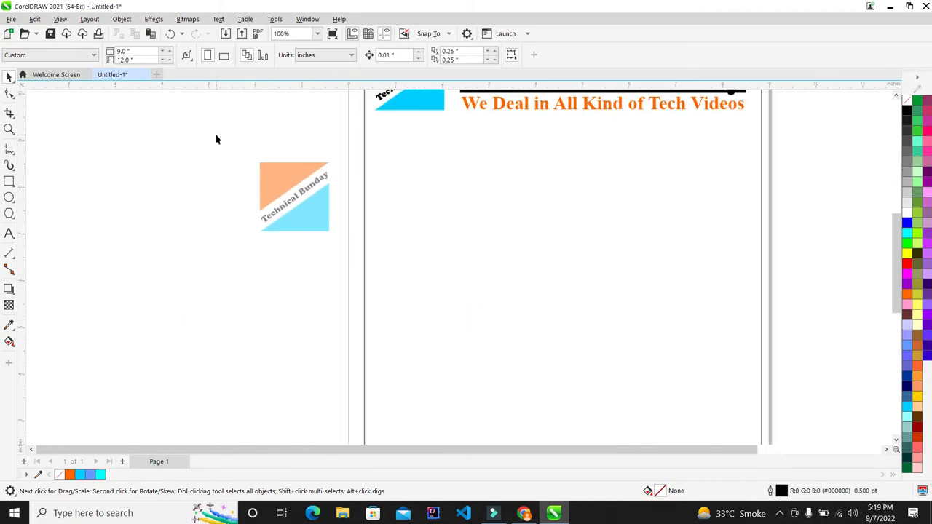
scroll(222, 144, up, 1)
scroll(239, 167, up, 2)
scroll(248, 175, down, 1)
scroll(298, 208, up, 1)
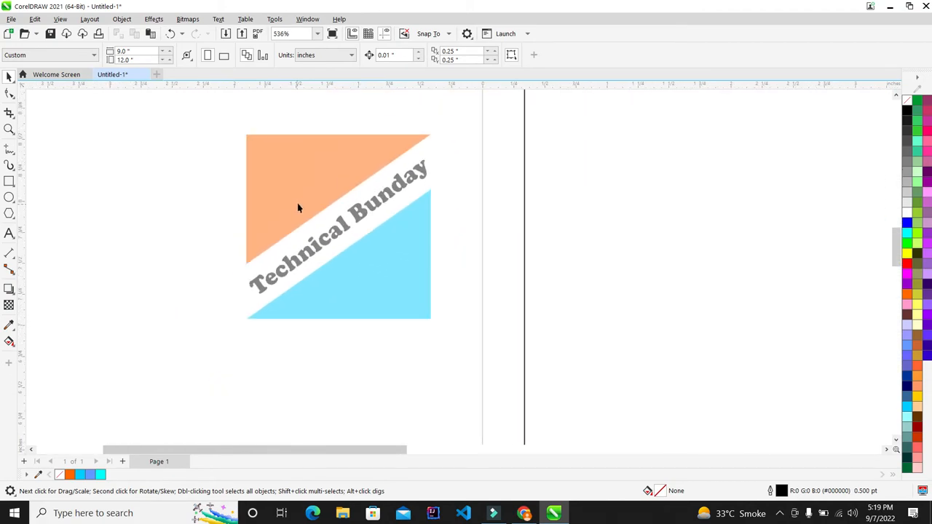
scroll(308, 209, down, 2)
scroll(307, 209, down, 2)
- Move the faded logo onto the letterhead and centre it horizontally on the page
drag(364, 225, 602, 364)
scroll(436, 200, down, 2)
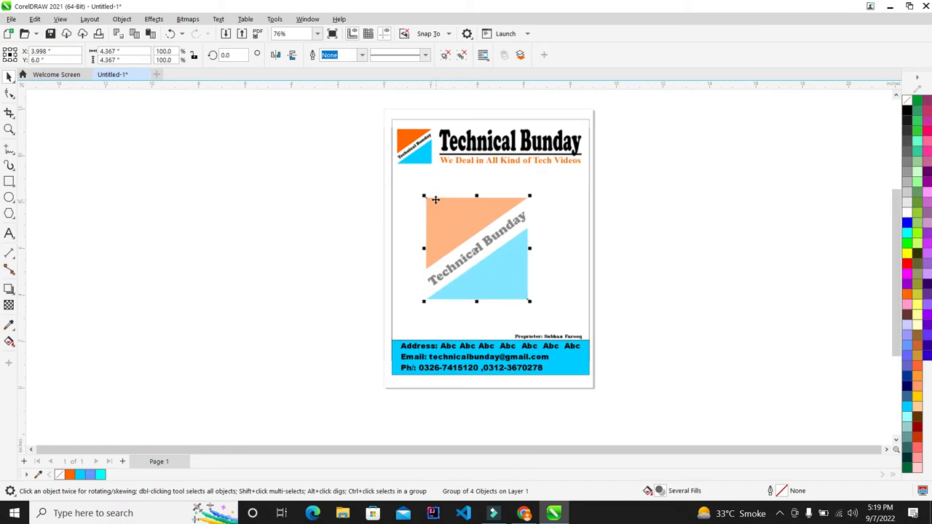
shift+click(590, 245)
key(c)
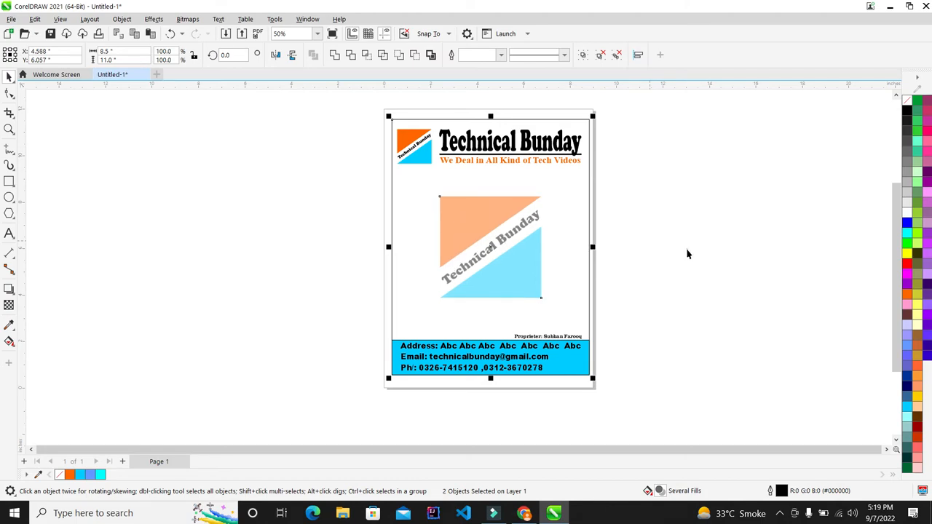
click(687, 251)
scroll(456, 215, up, 1)
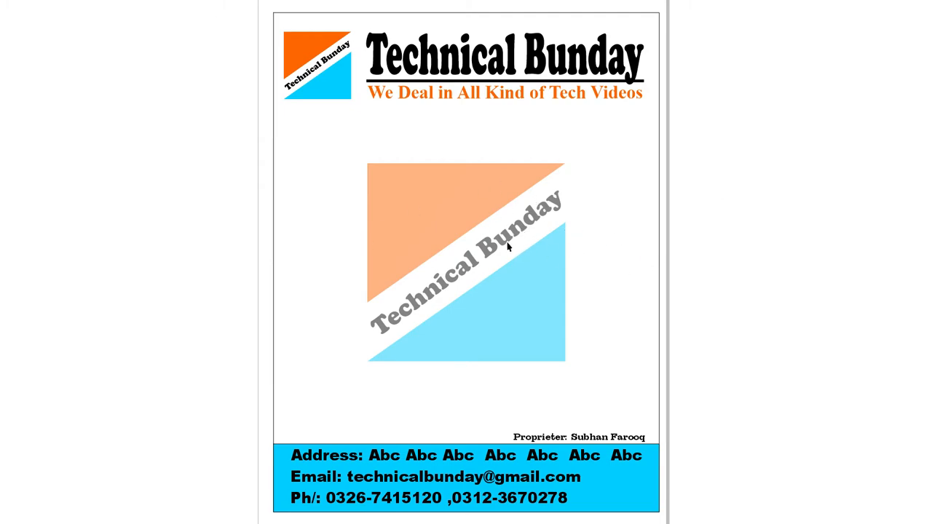
- Shrink the centred watermark logo from its centre to about 4.103 inches square, undoing oversized trials
click(722, 201)
key(F4)
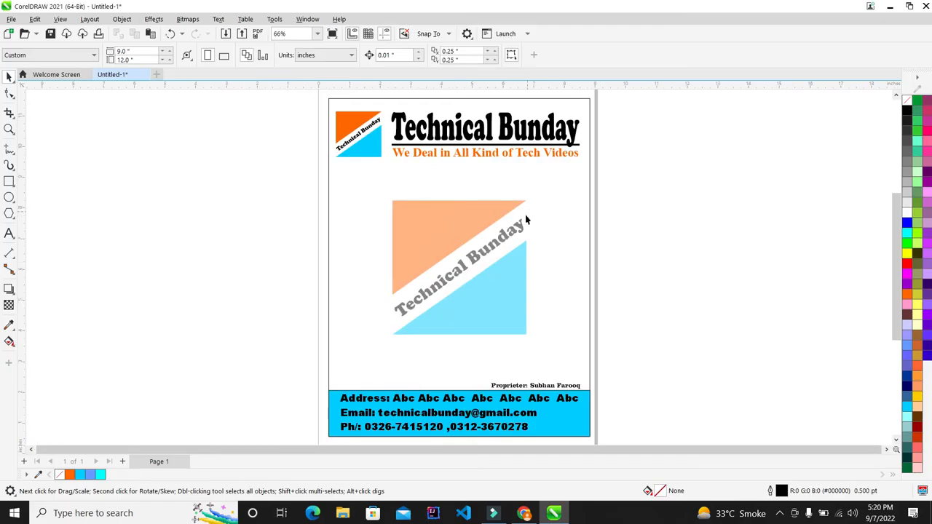
click(523, 217)
drag(528, 344, 589, 391)
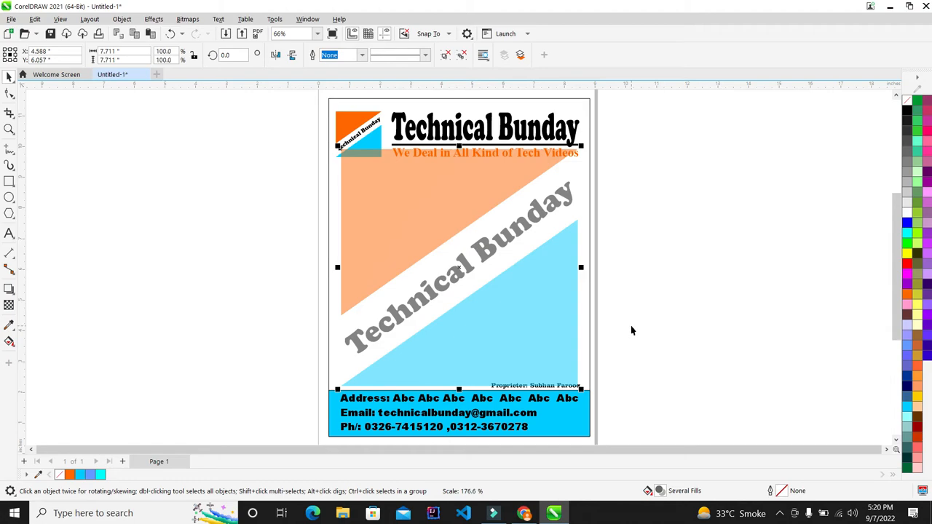
key(ctrl+z)
drag(531, 343, 590, 358)
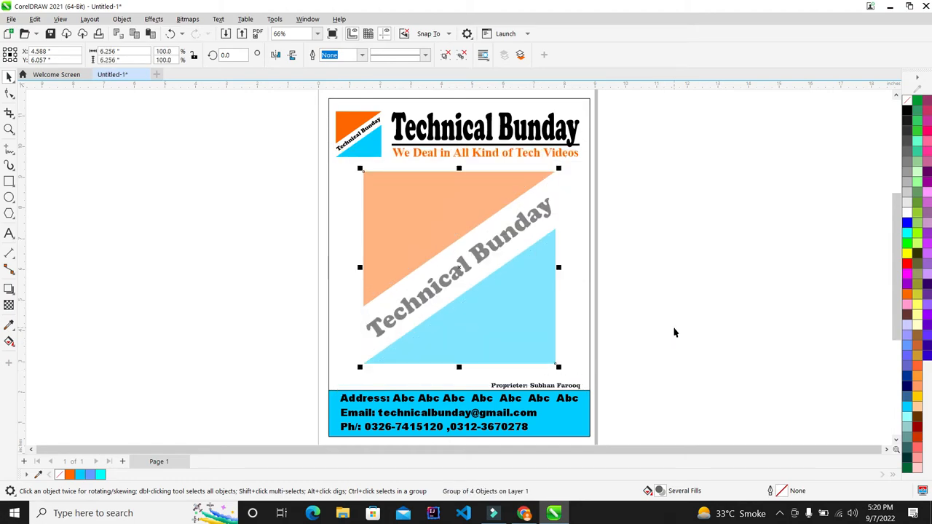
key(ctrl+z)
drag(529, 340, 525, 334)
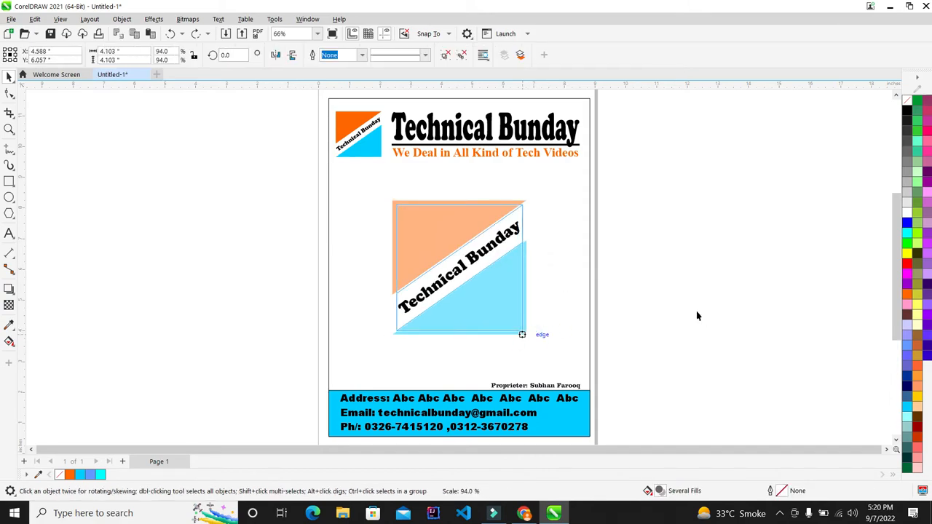
click(749, 319)
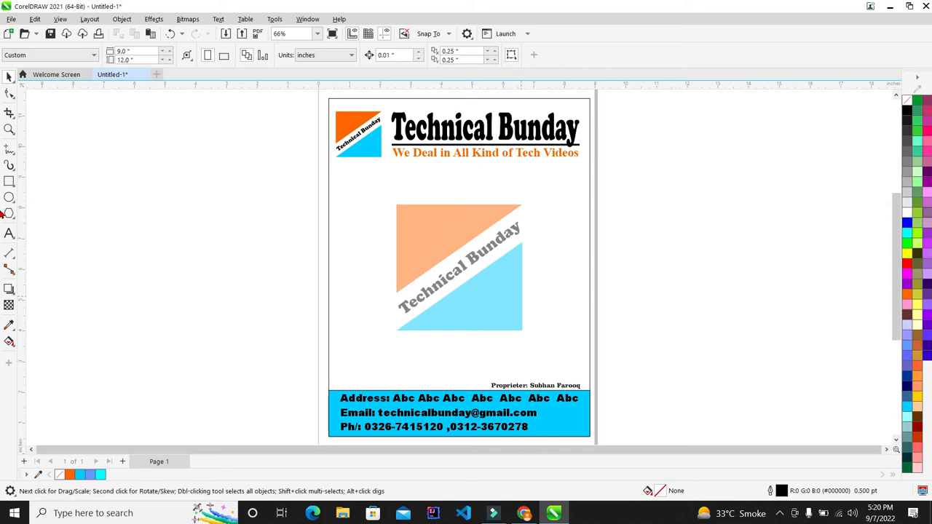
- Minimize and restore CorelDRAW, then zoom in and out on the finished letterhead
click(889, 6)
click(558, 512)
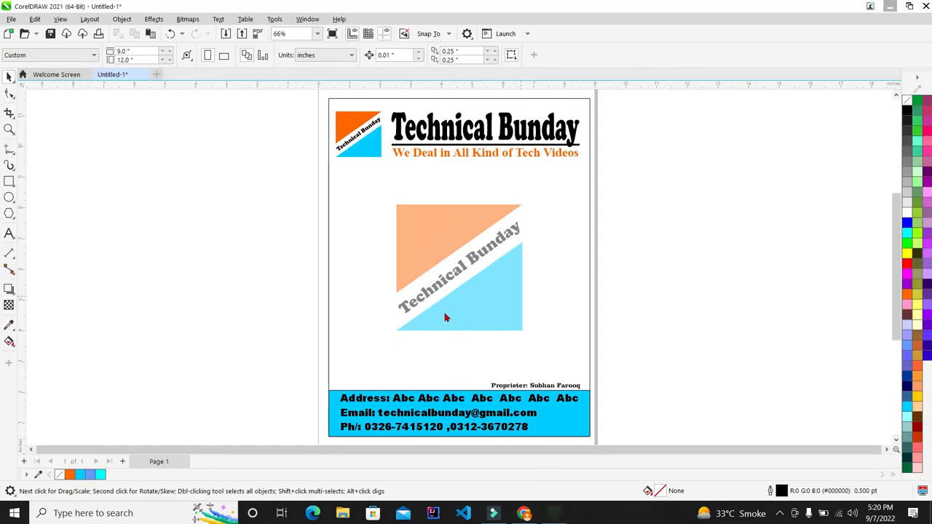
scroll(383, 181, down, 3)
scroll(419, 178, up, 1)
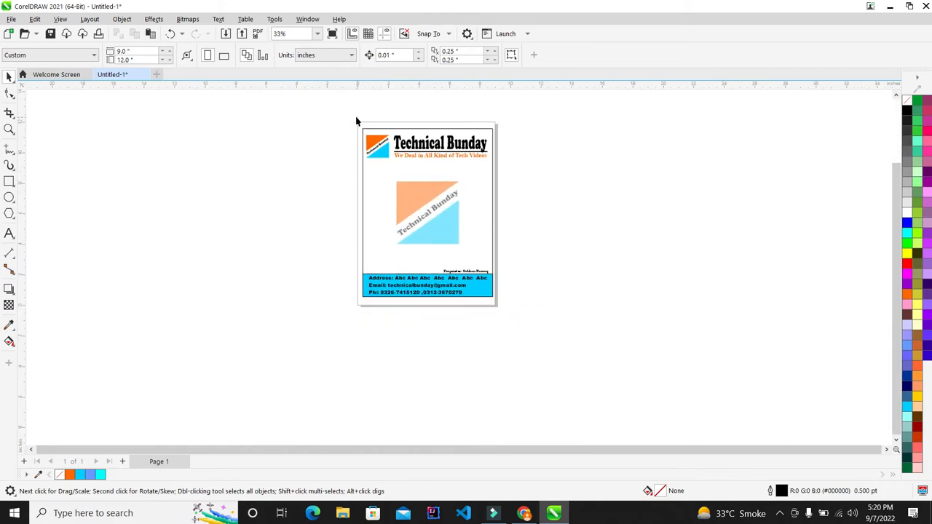
scroll(405, 201, up, 1)
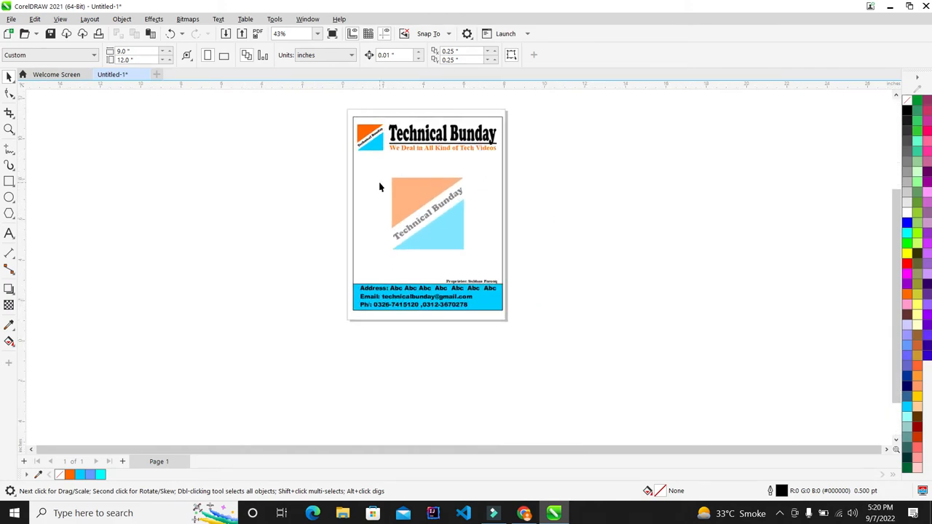
scroll(390, 166, up, 1)
scroll(393, 162, down, 2)
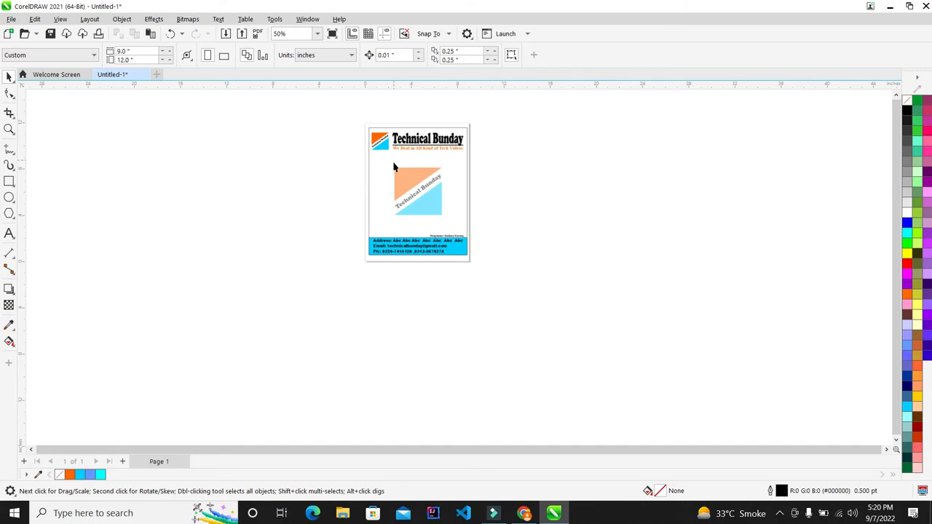
scroll(396, 167, up, 1)
scroll(424, 108, up, 1)
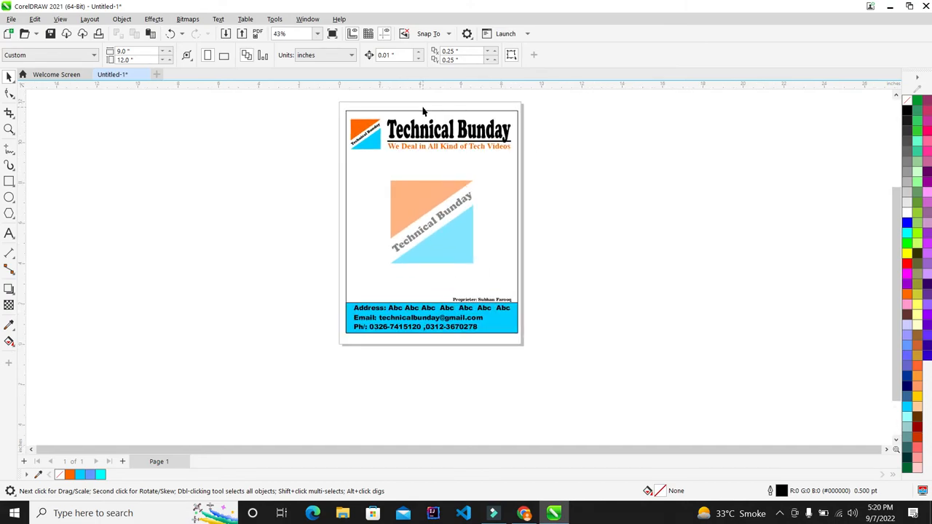
- Marquee-select all seven letterhead objects and reopen the Export dialog through File > Export
key(ctrl+e)
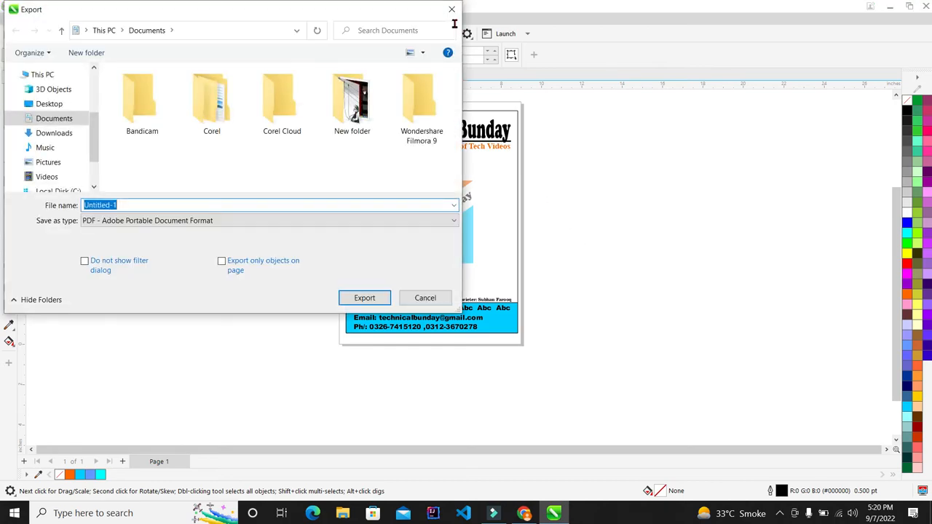
click(451, 9)
drag(297, 98, 655, 416)
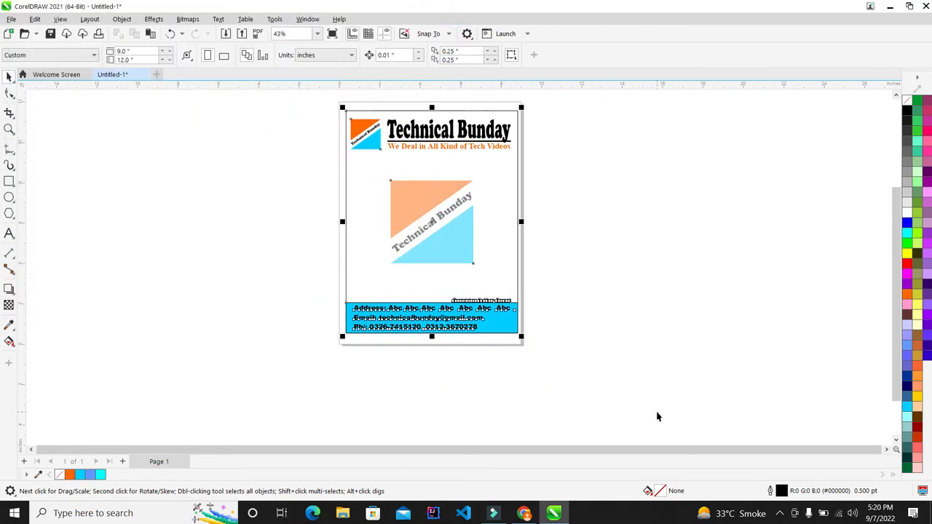
click(11, 19)
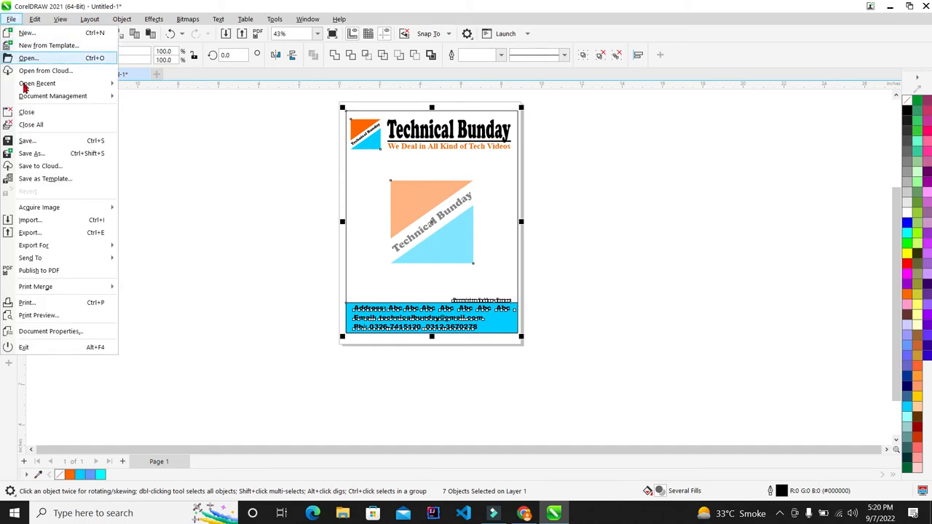
click(71, 235)
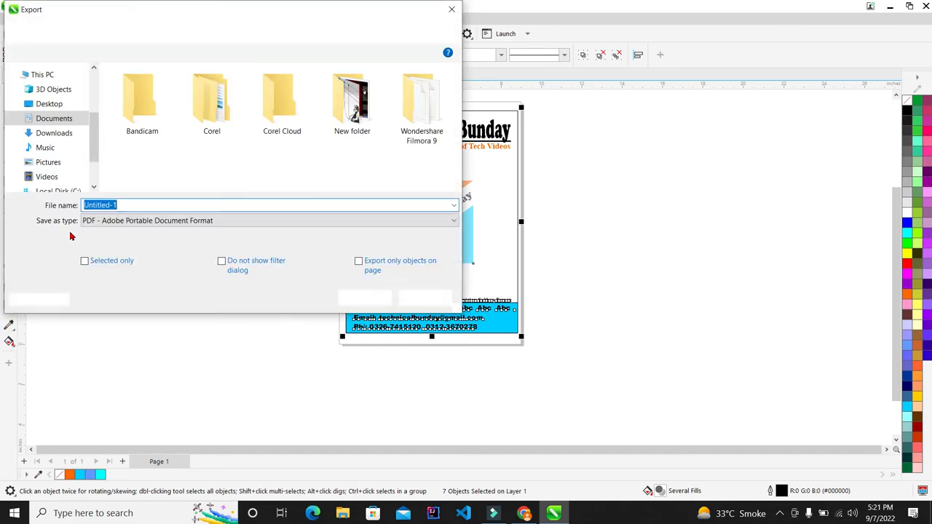
- Change the export file type from PDF to PNG
click(209, 221)
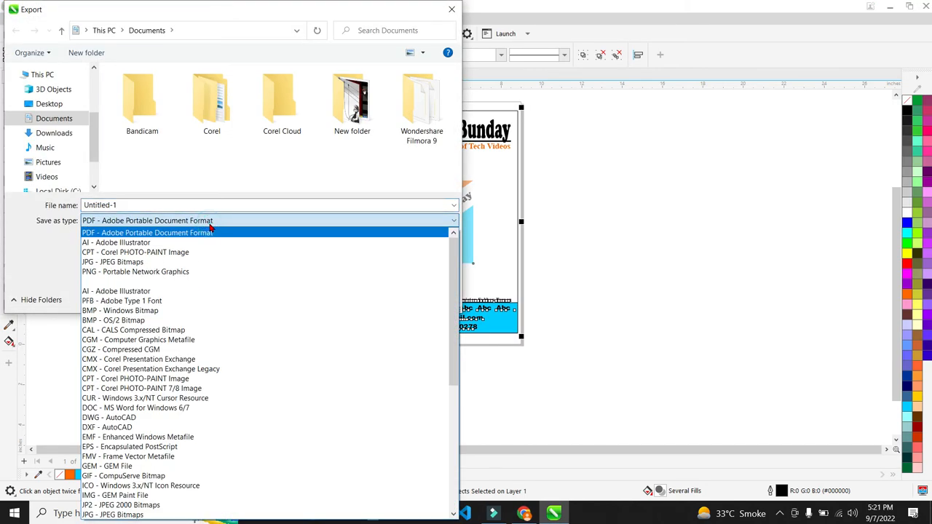
click(210, 231)
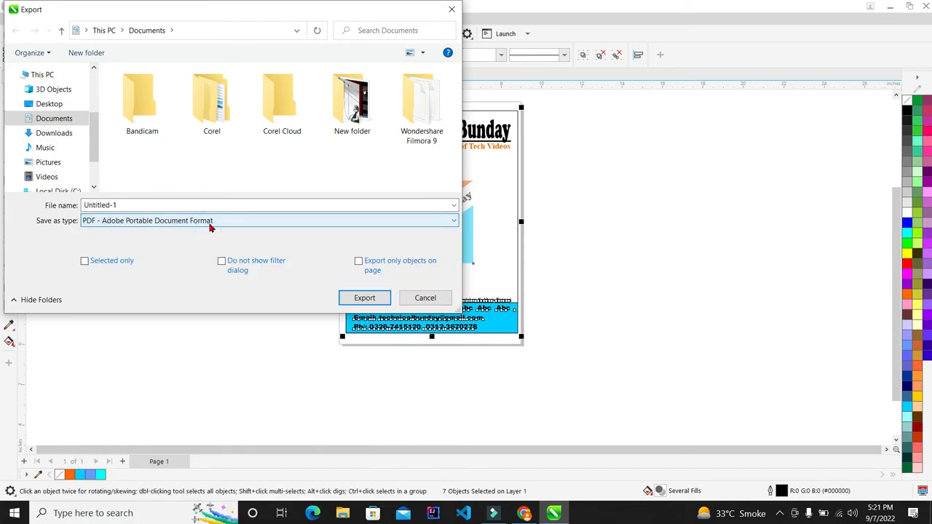
click(209, 223)
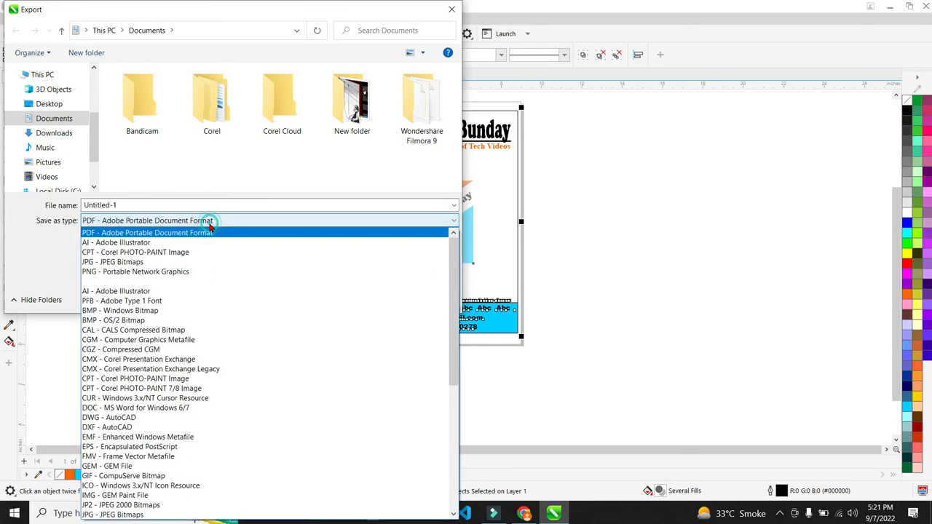
click(148, 271)
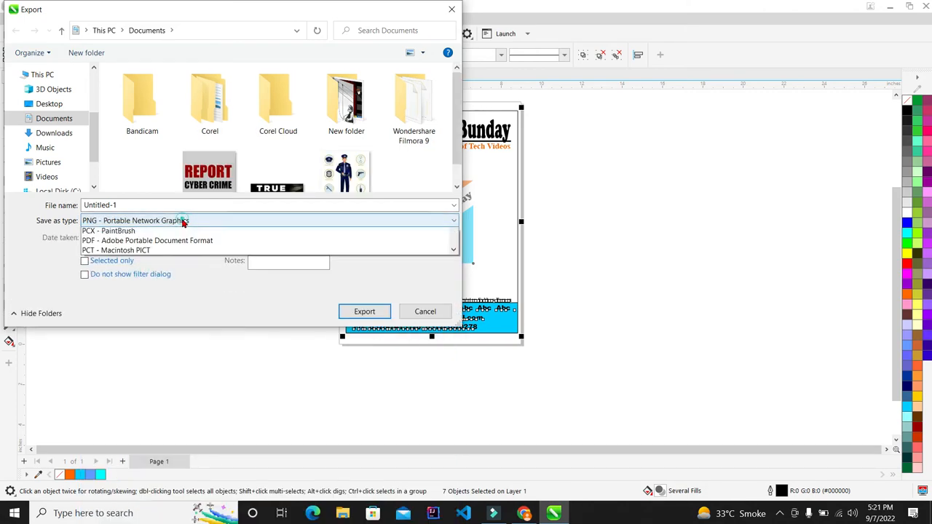
click(183, 222)
key(p)
key(p)
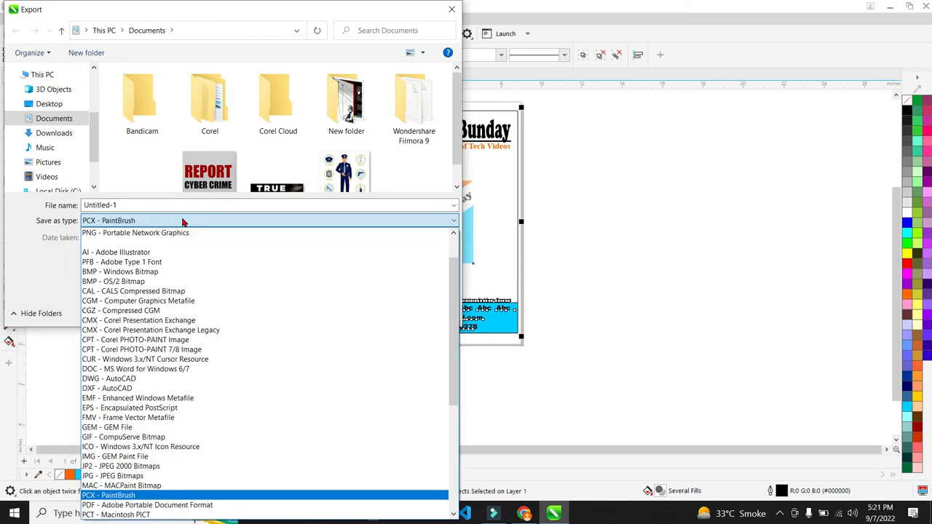
click(183, 201)
click(183, 222)
scroll(158, 321, up, 8)
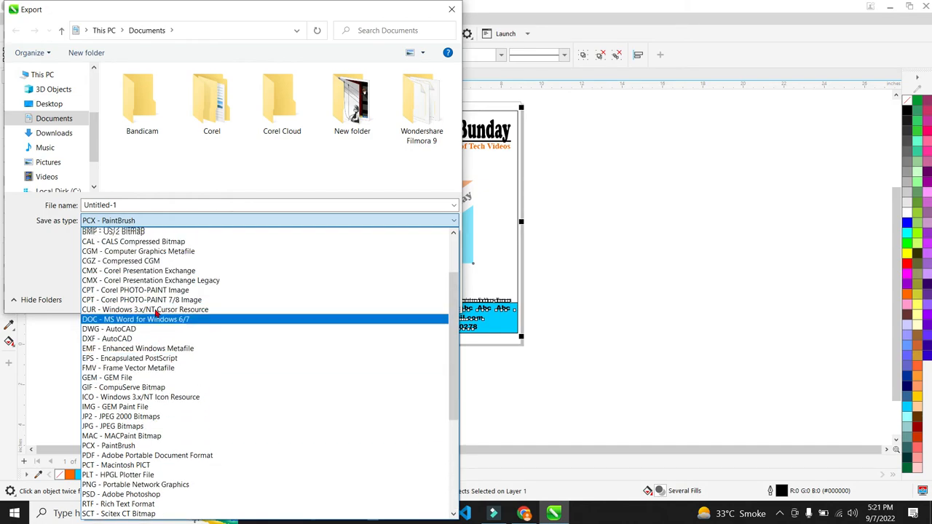
scroll(155, 307, down, 1)
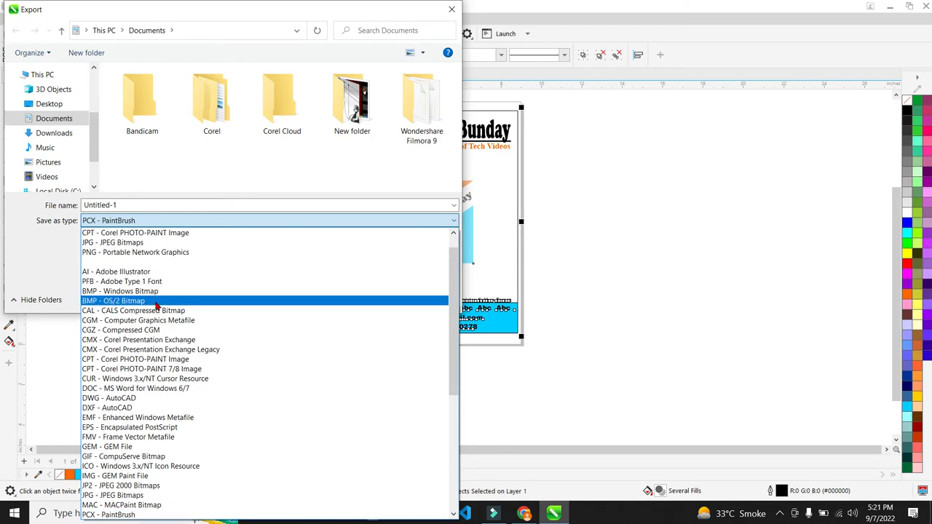
key(p)
key(p)
key(p)
key(p)
key(p)
key(p)
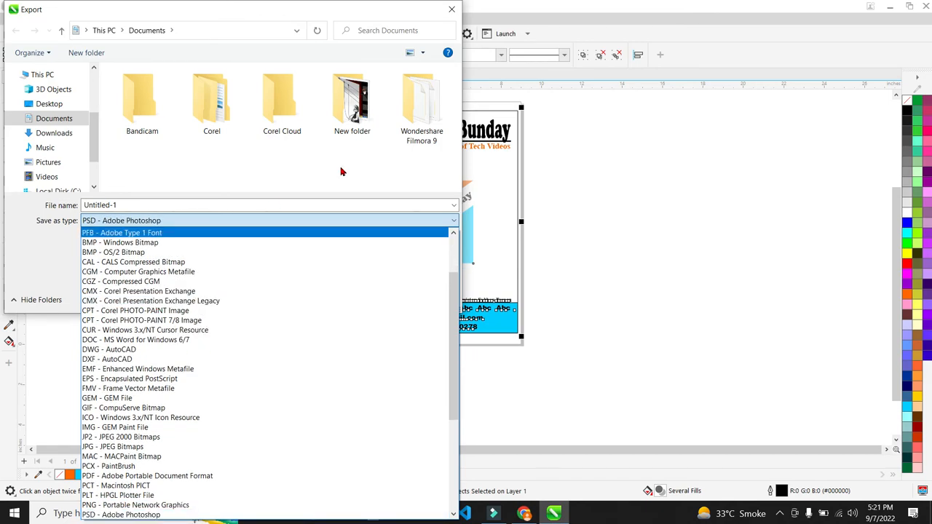
key(p)
key(p)
key(p)
key(p)
key(p)
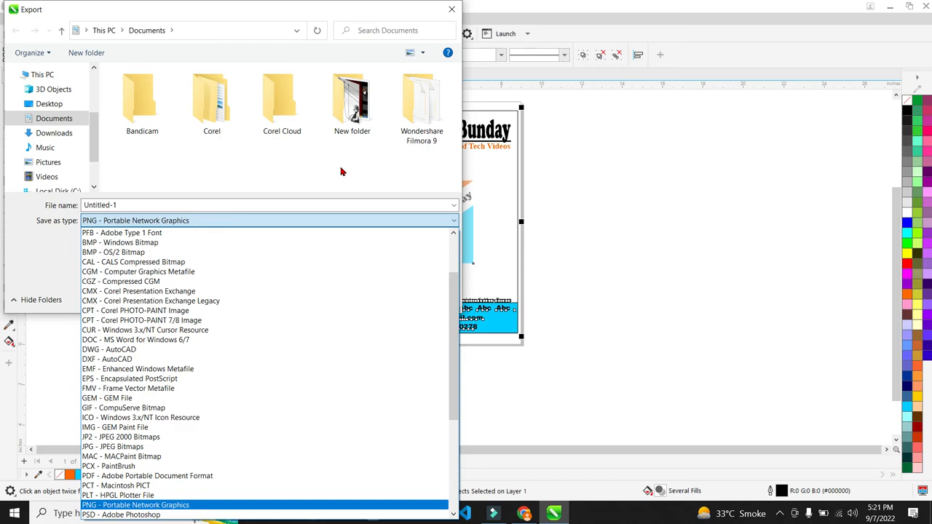
key(Return)
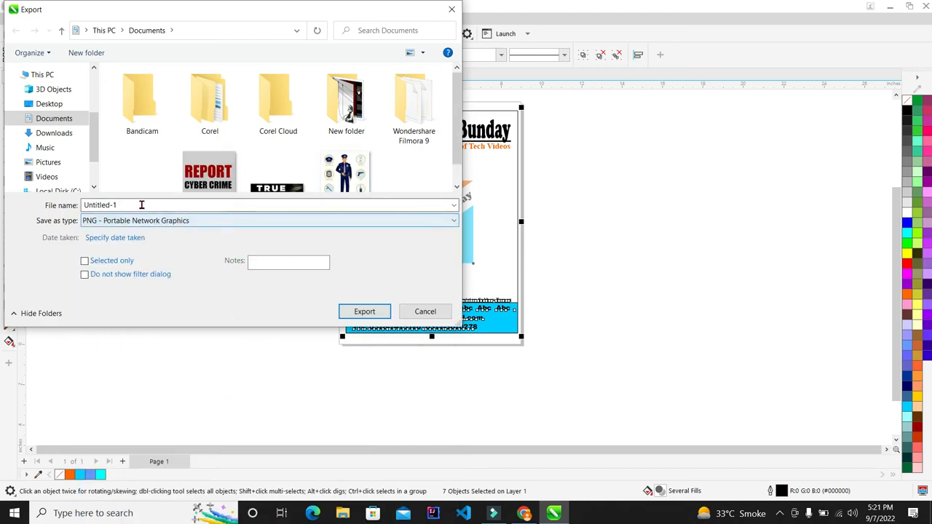
- Export to the Desktop as 'Technical Bunday', limited to the selected objects
click(47, 104)
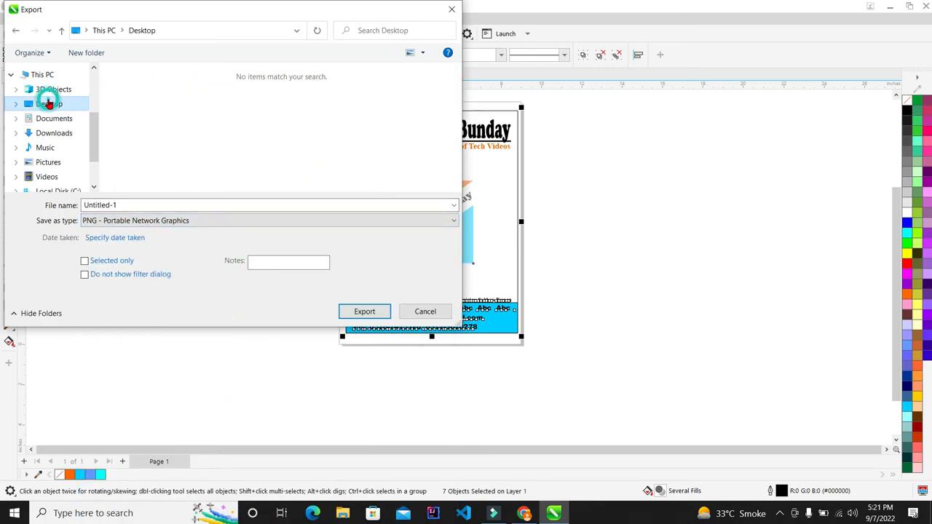
click(152, 202)
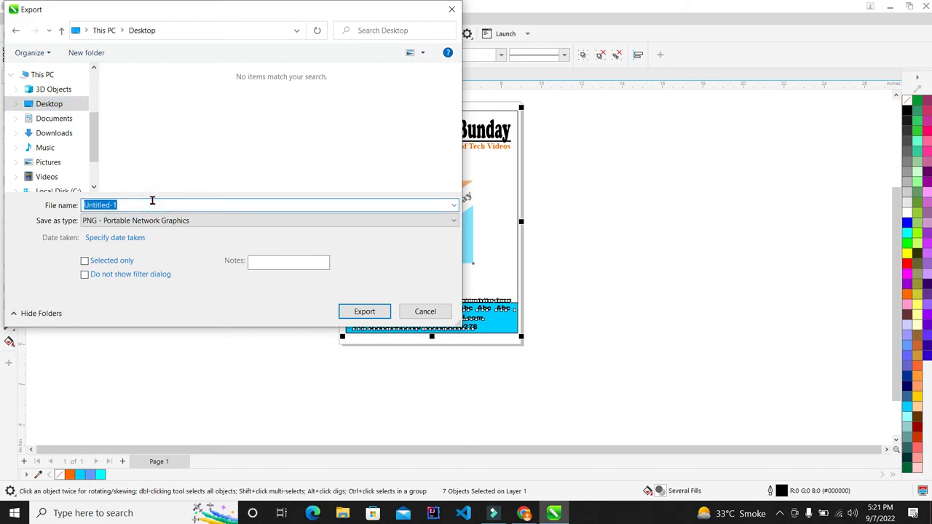
text(Technical Bunday)
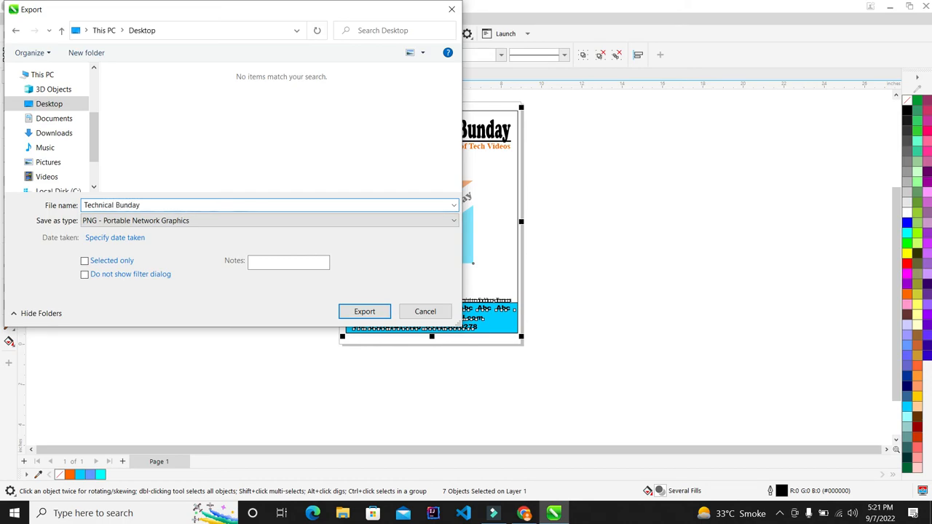
click(99, 264)
- Export the PNG with Transparency unchecked so the background is solid white
click(359, 313)
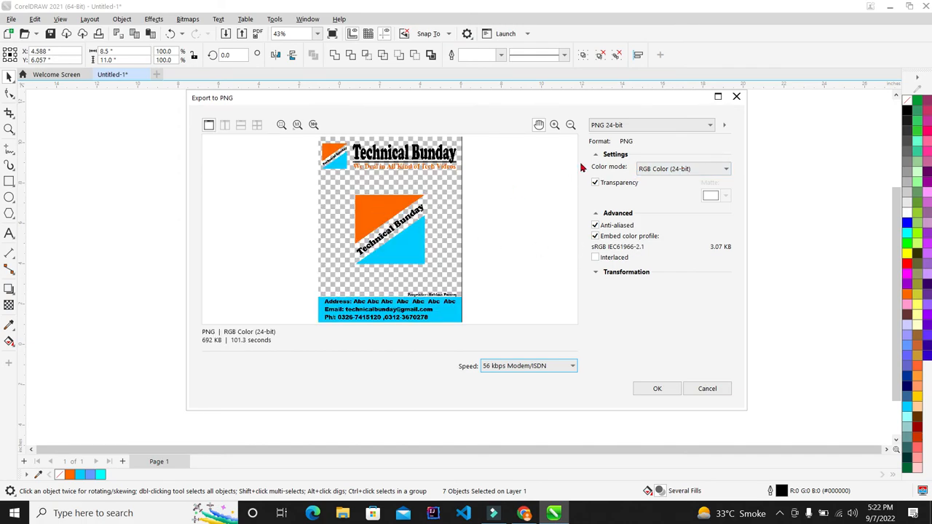
click(595, 183)
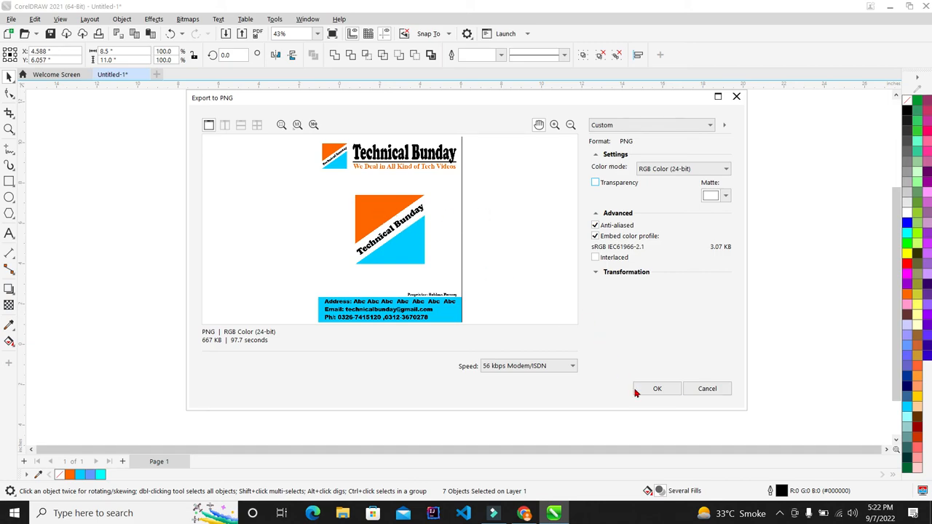
click(662, 389)
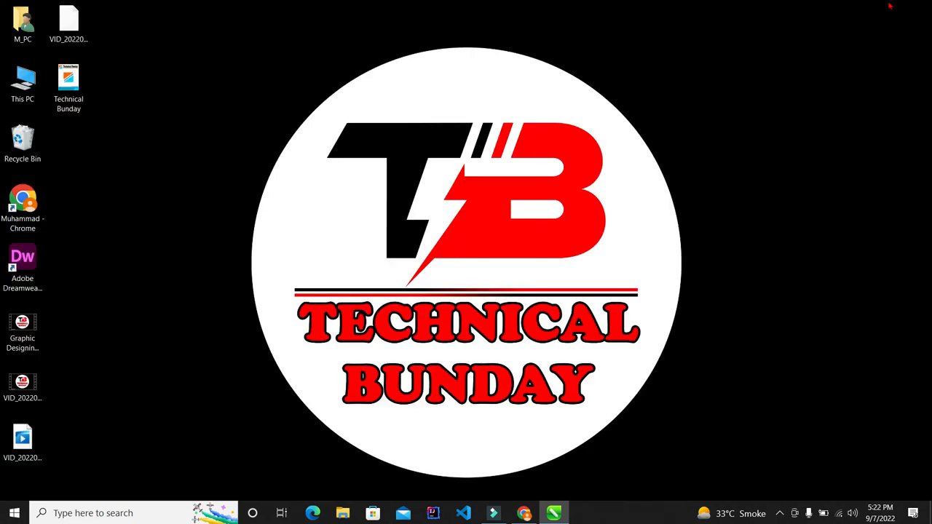
- Open Technical Bunday.png in Photos and zoom in and out to inspect logo and text edges
click(890, 6)
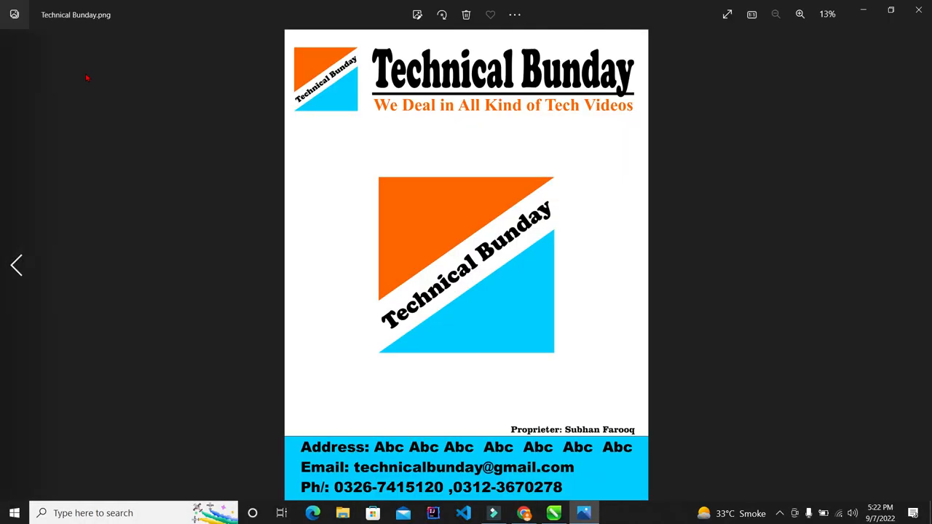
scroll(447, 258, up, 4)
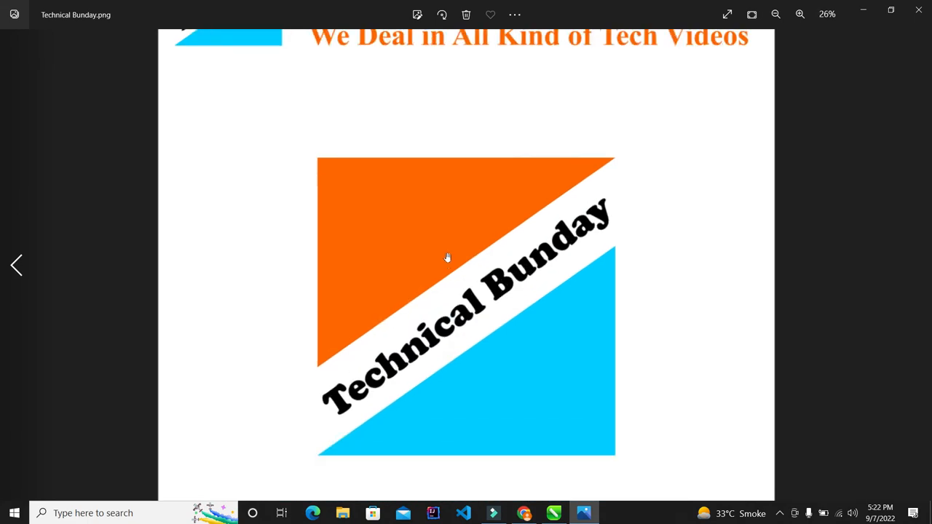
scroll(501, 362, up, 2)
scroll(501, 362, up, 8)
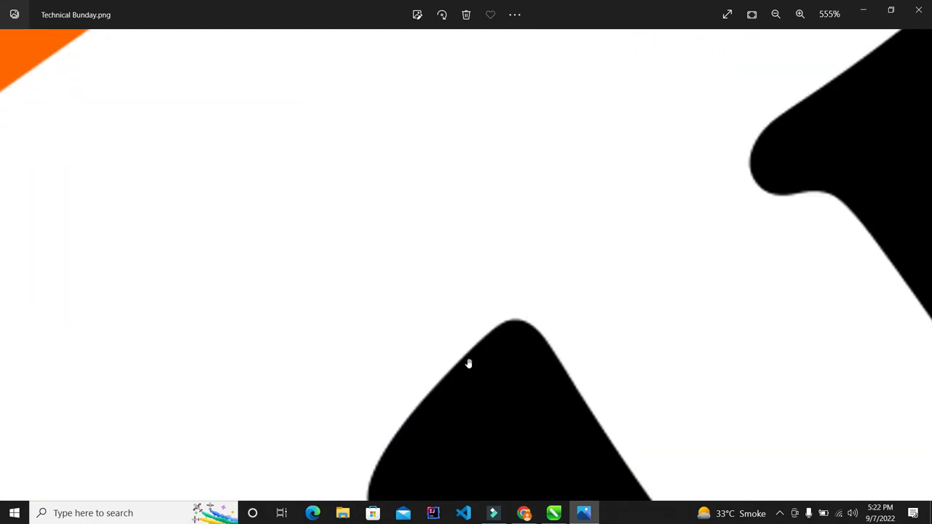
scroll(505, 353, down, 14)
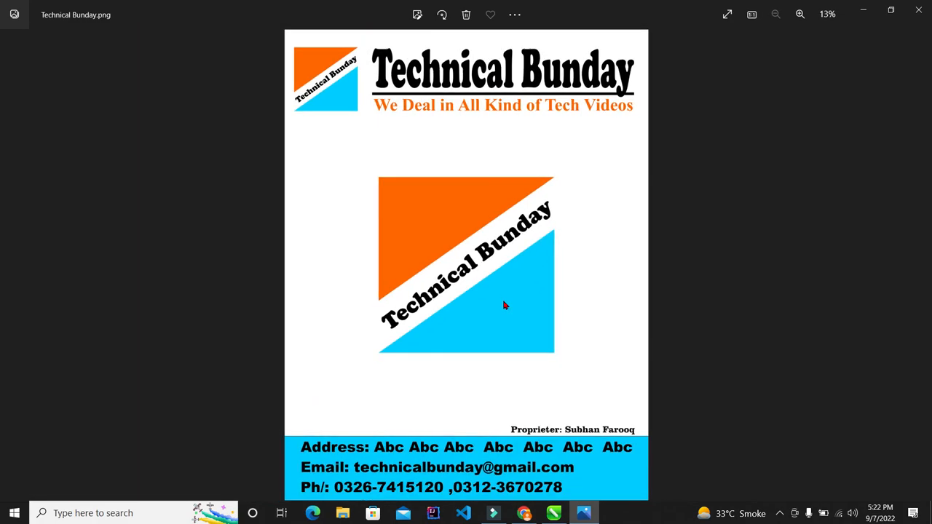
scroll(530, 426, up, 1)
scroll(530, 426, up, 8)
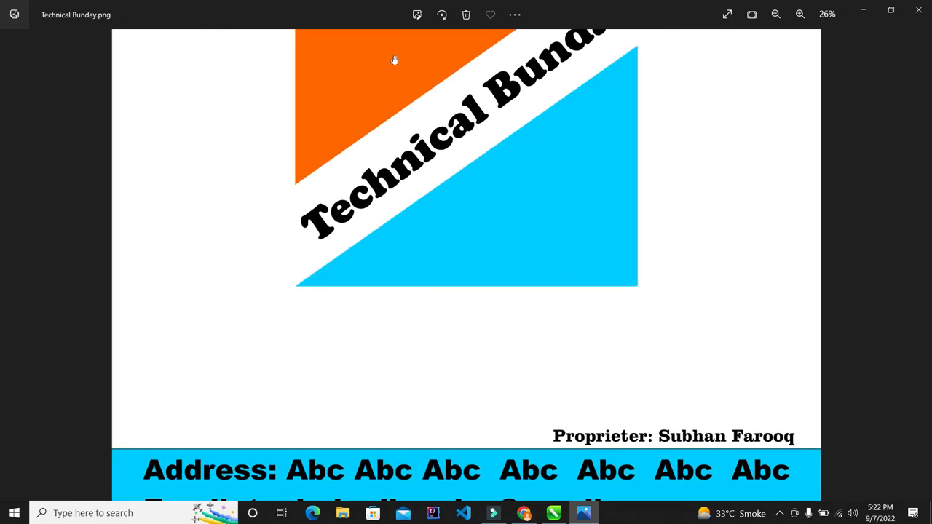
scroll(614, 226, up, 1)
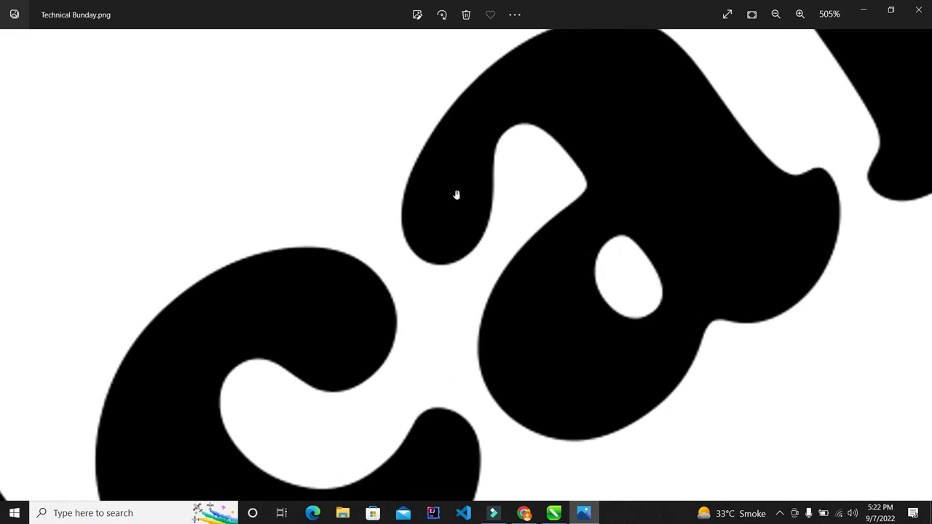
scroll(339, 214, down, 4)
scroll(368, 197, up, 8)
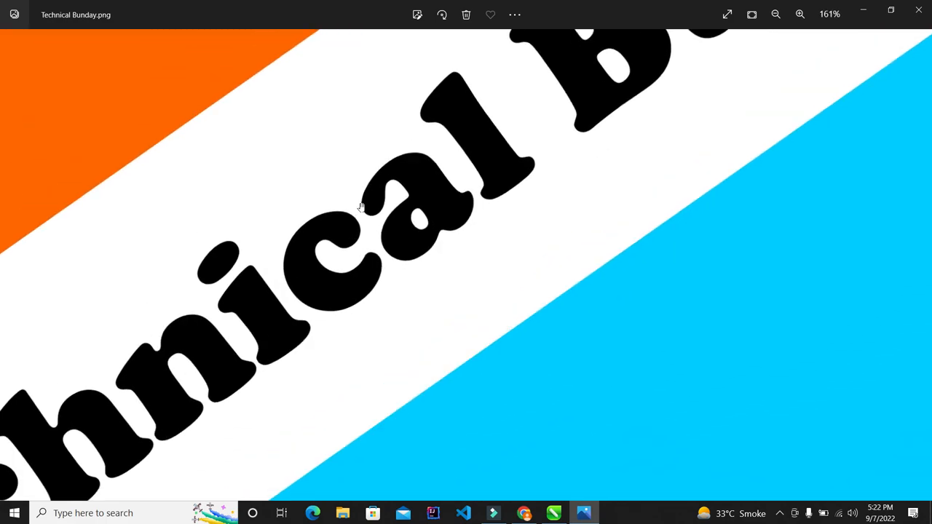
scroll(462, 201, down, 10)
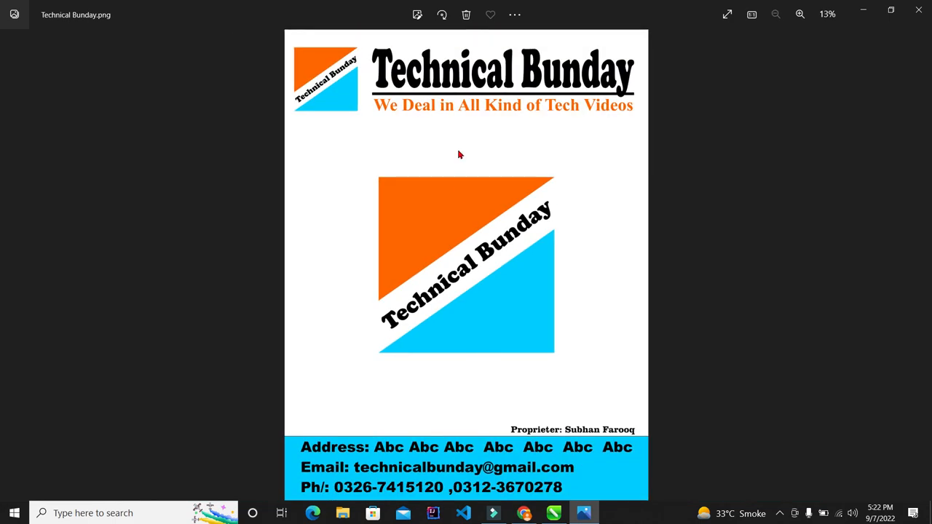
scroll(459, 150, up, 5)
scroll(471, 118, up, 1)
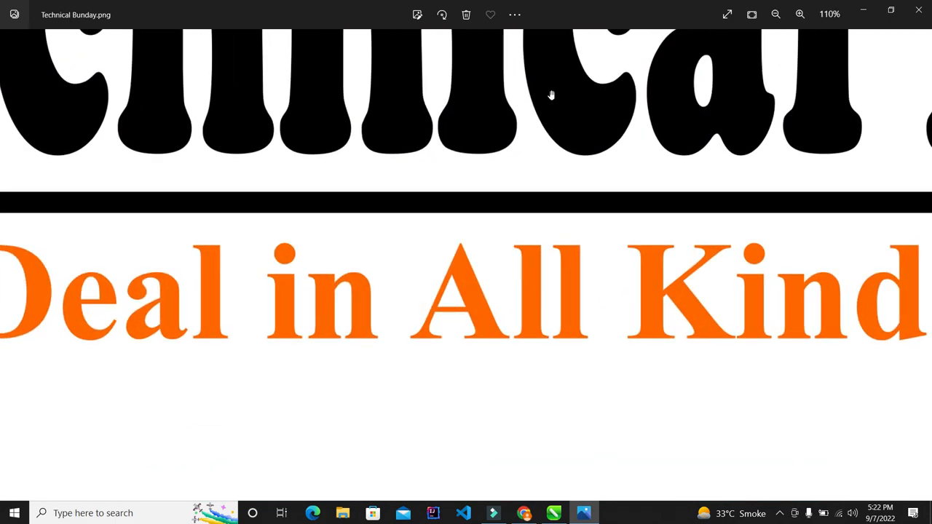
scroll(182, 332, up, 3)
scroll(320, 309, down, 3)
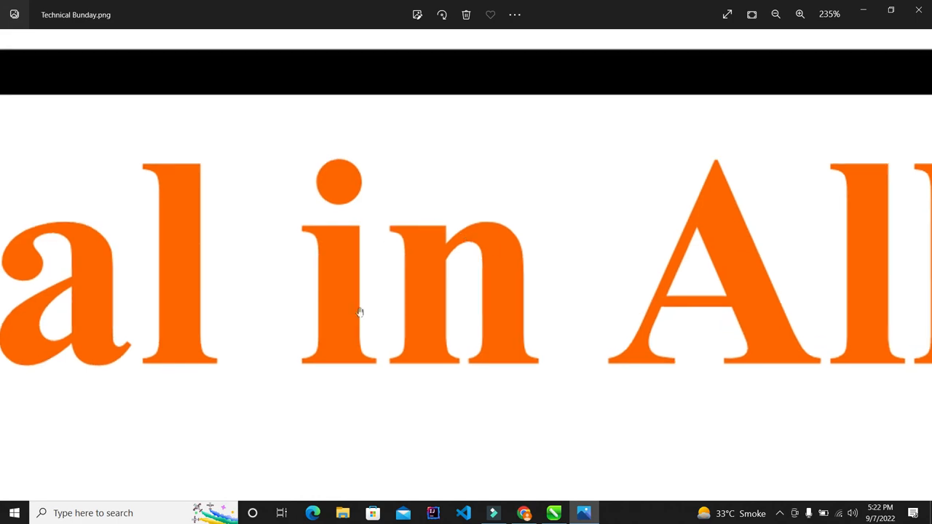
scroll(388, 233, down, 5)
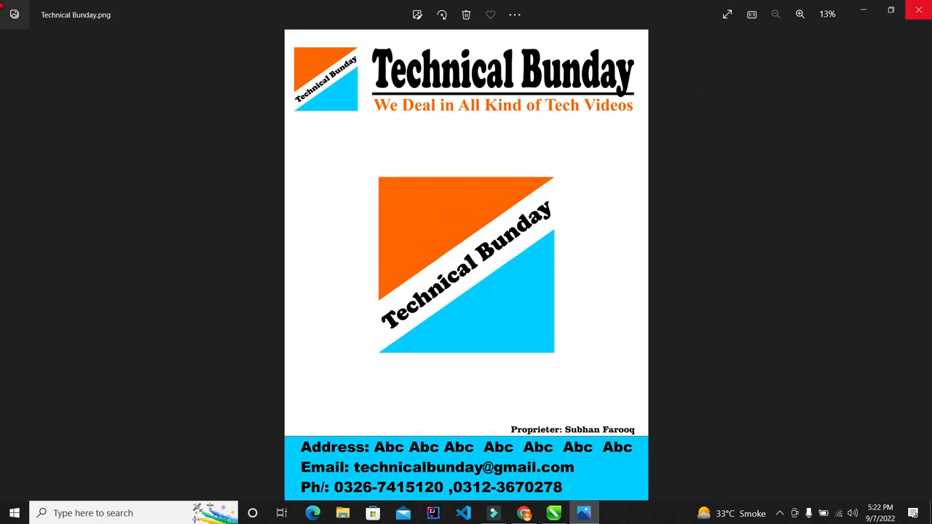
click(920, 10)
- Refresh the desktop and deselect everything in the letterhead drawing
right_click(624, 117)
click(623, 148)
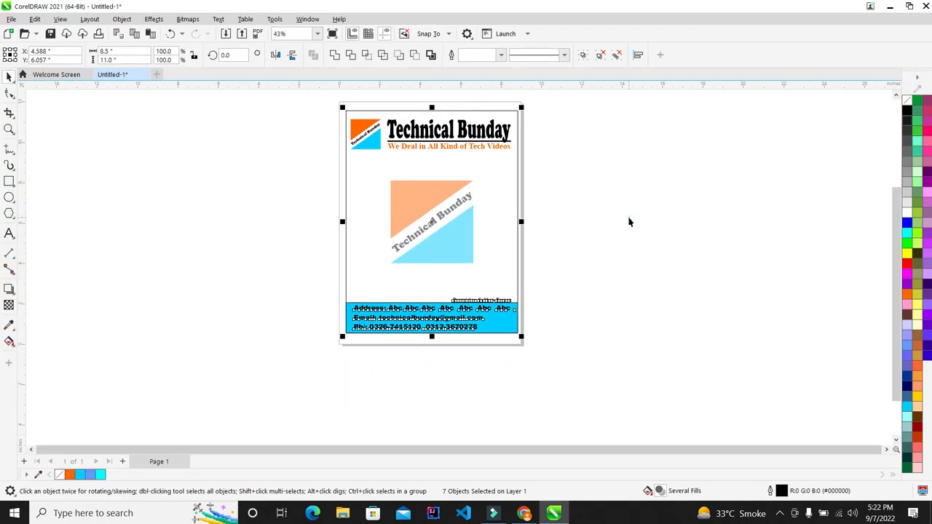
click(628, 217)
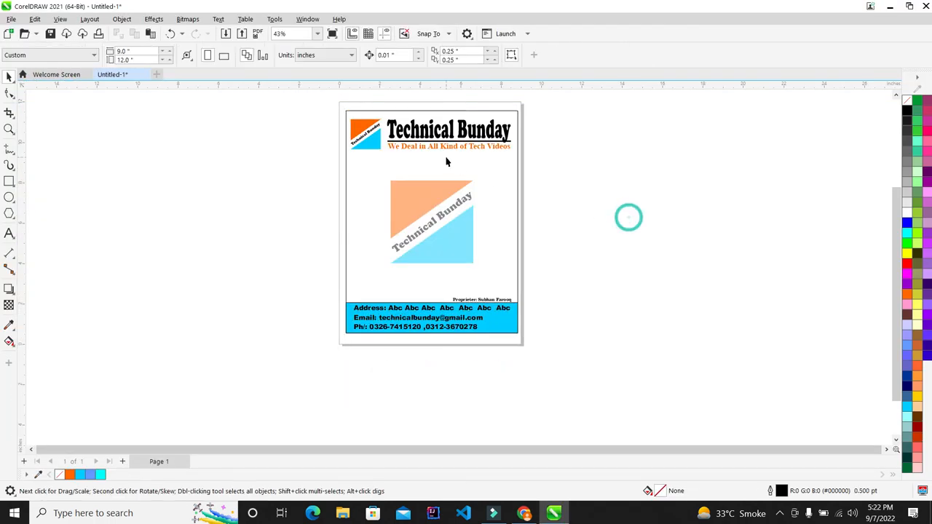
scroll(447, 161, up, 1)
scroll(447, 150, up, 1)
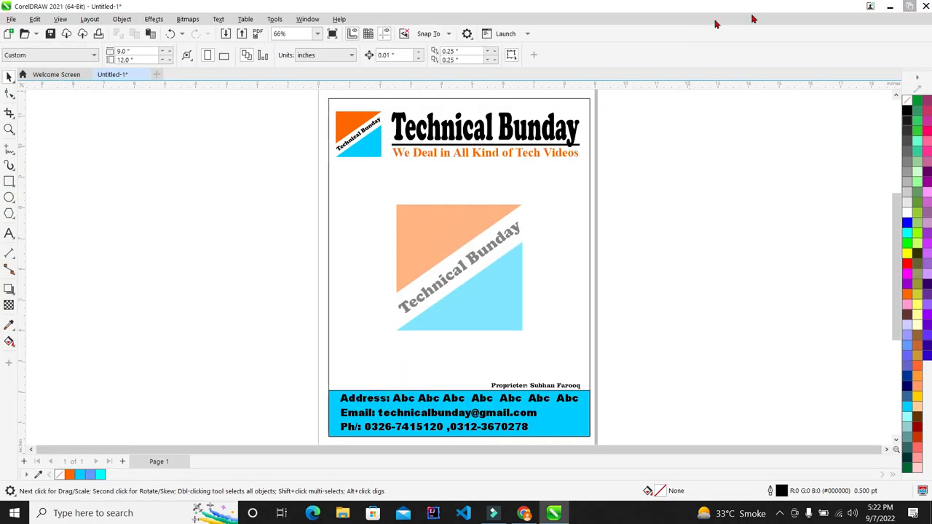
- Save the letterhead as the CorelDRAW file 'ertert' on the Desktop
click(11, 20)
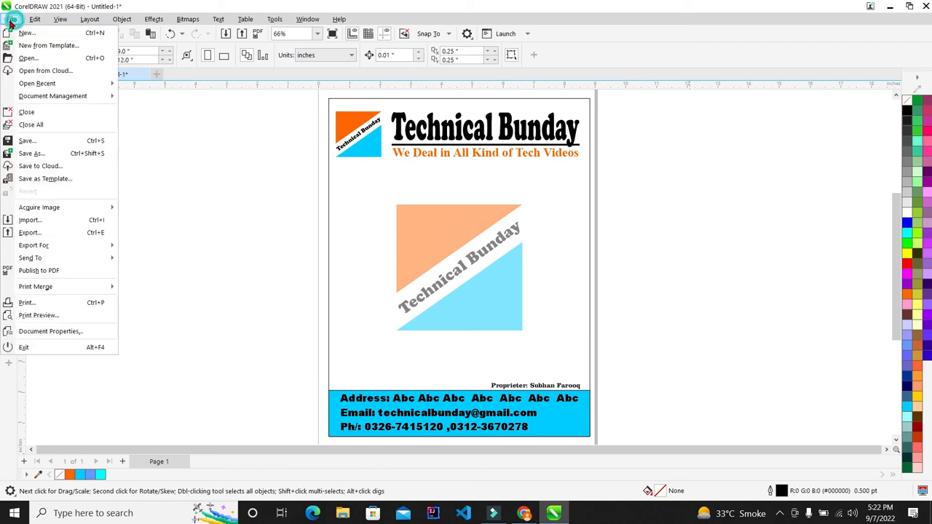
click(45, 140)
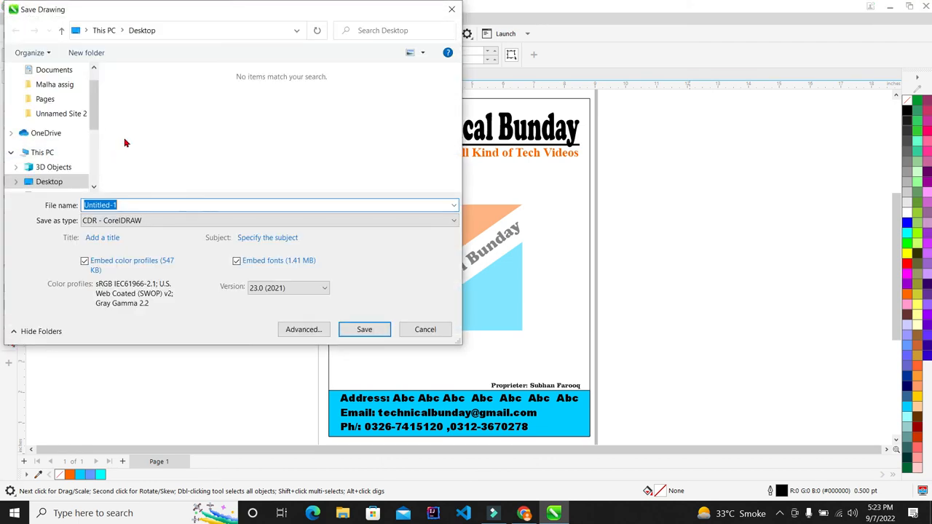
click(177, 205)
double_click(187, 205)
click(187, 206)
double_click(186, 205)
triple_click(187, 205)
text(ertert)
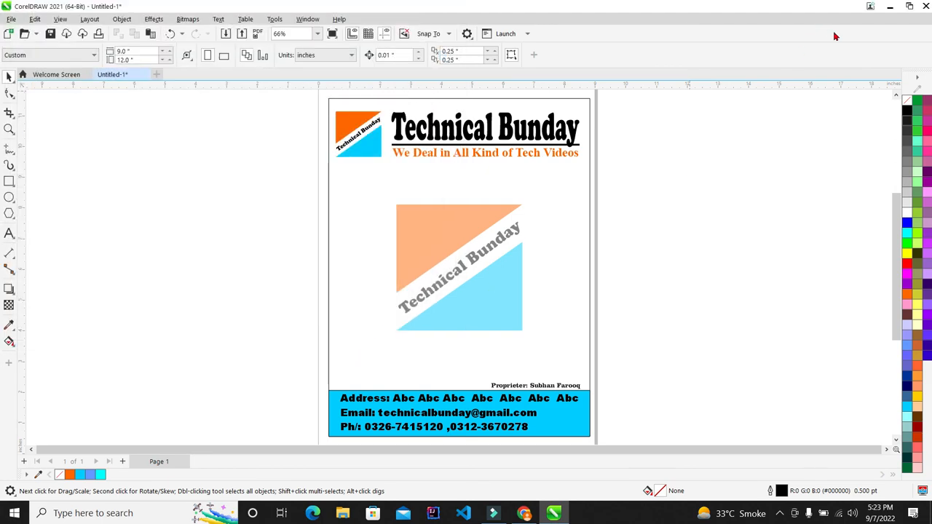
click(890, 7)
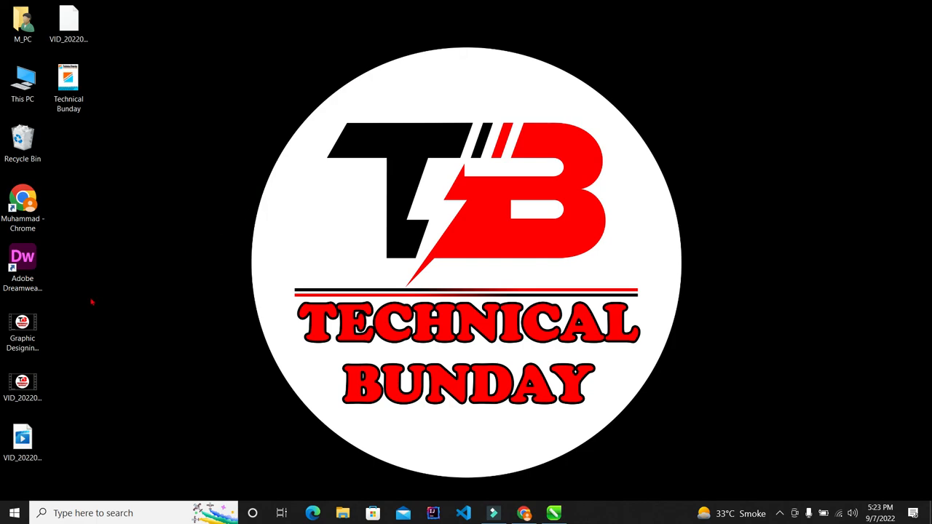
- Refresh the desktop, move the ertert icon, and check that the Technical Bunday image opens
right_click(210, 64)
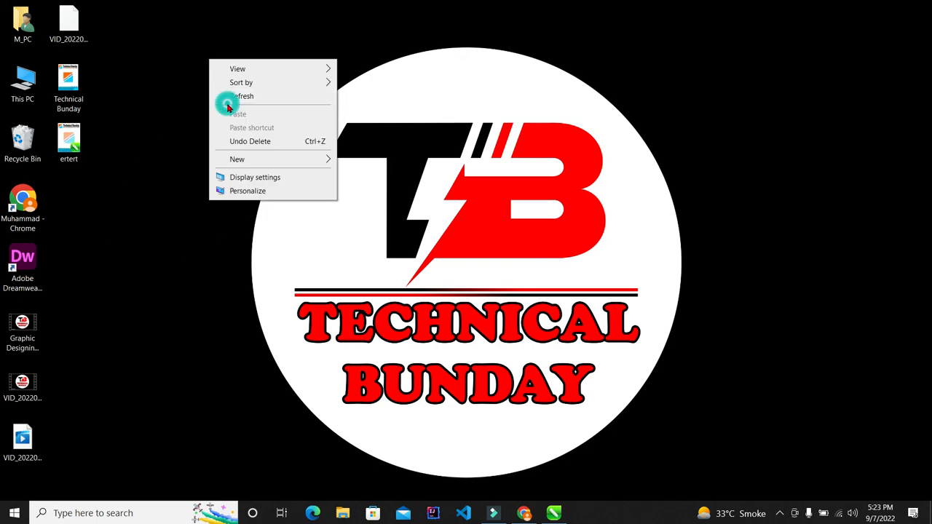
click(226, 102)
drag(68, 142, 71, 208)
double_click(69, 136)
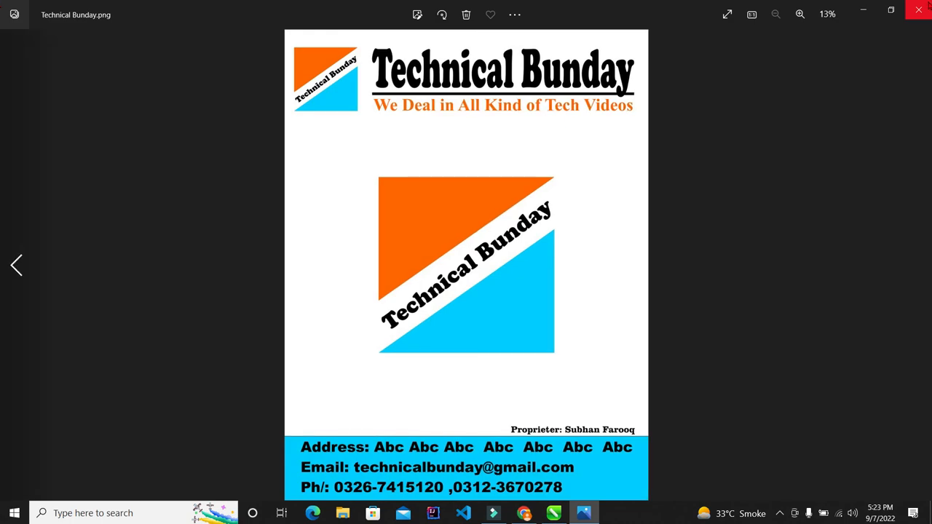
click(919, 10)
- Place the ertert icon below Technical Bunday and confirm the drawing opens in CorelDRAW
mouse_move(64, 202)
mouse_down()
mouse_move(154, 210)
mouse_move(69, 199)
mouse_up()
double_click(70, 198)
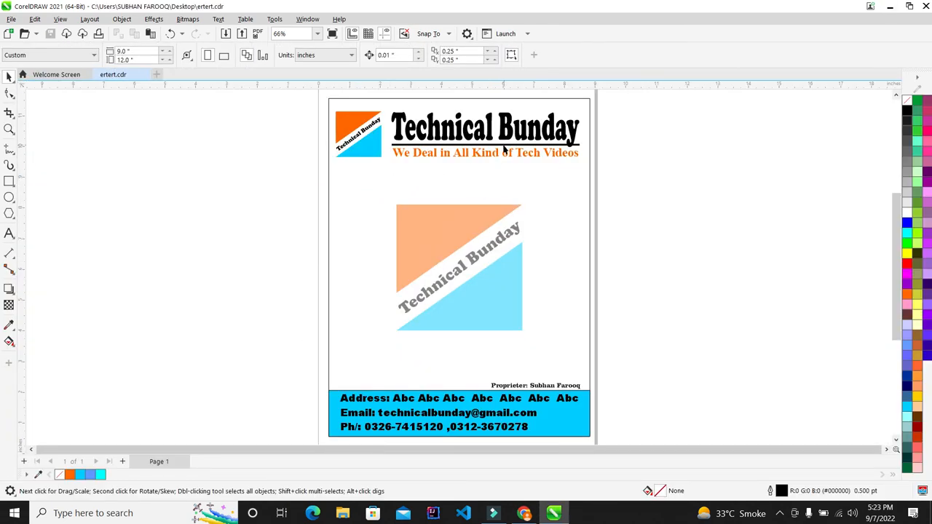
click(888, 7)
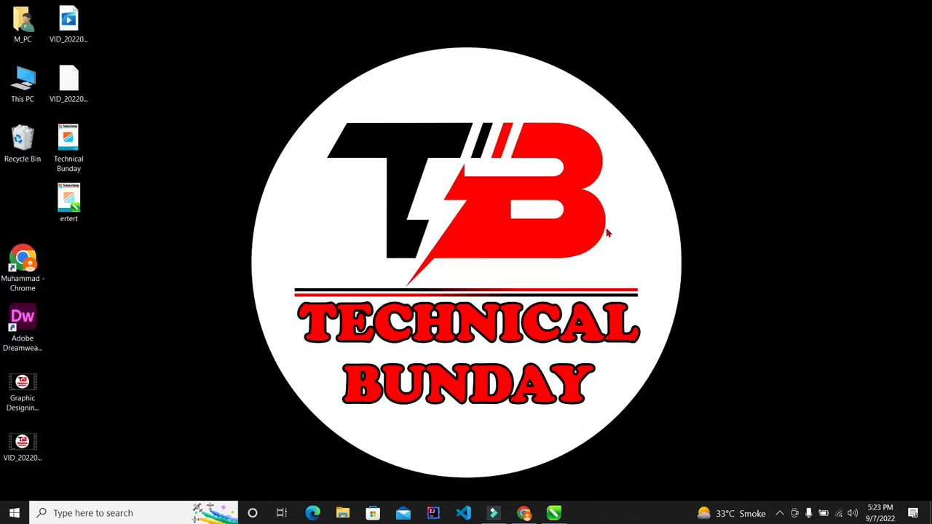